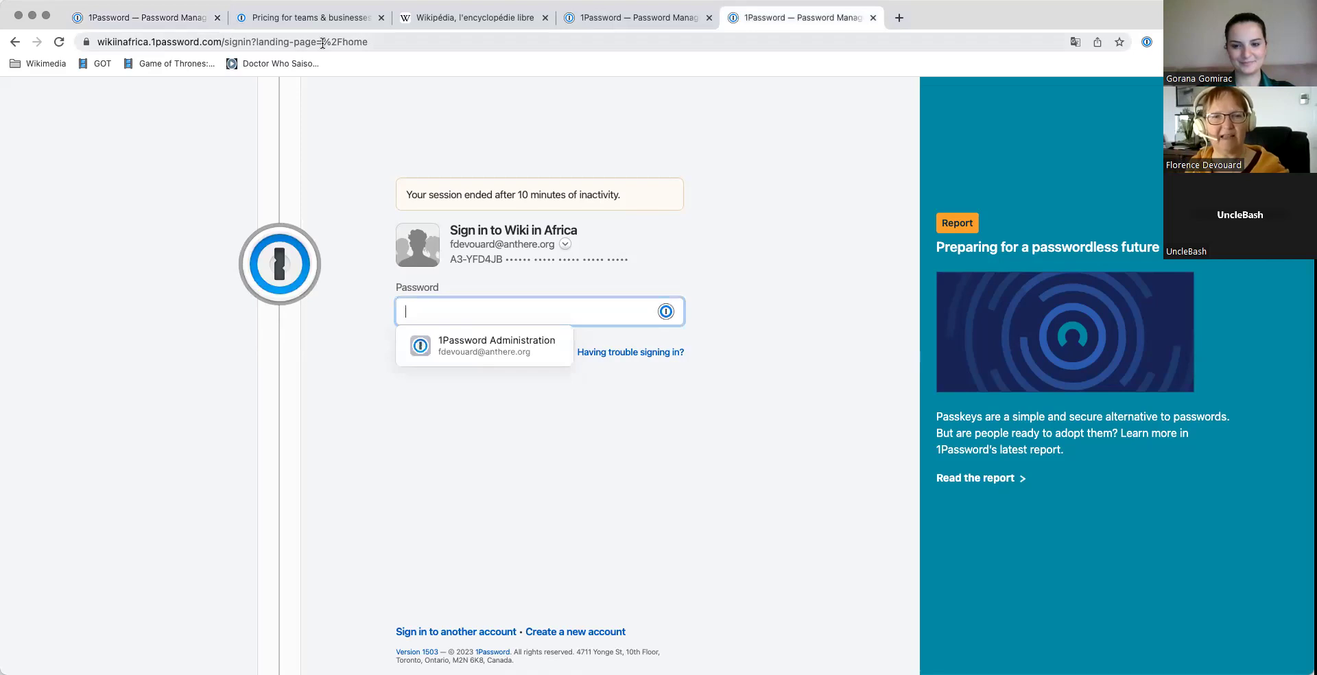
Step: Replace the expired sign-in page with the 1password.com homepage using the '1pass' address shortcut
{"action": "type", "text": "1password.com"}
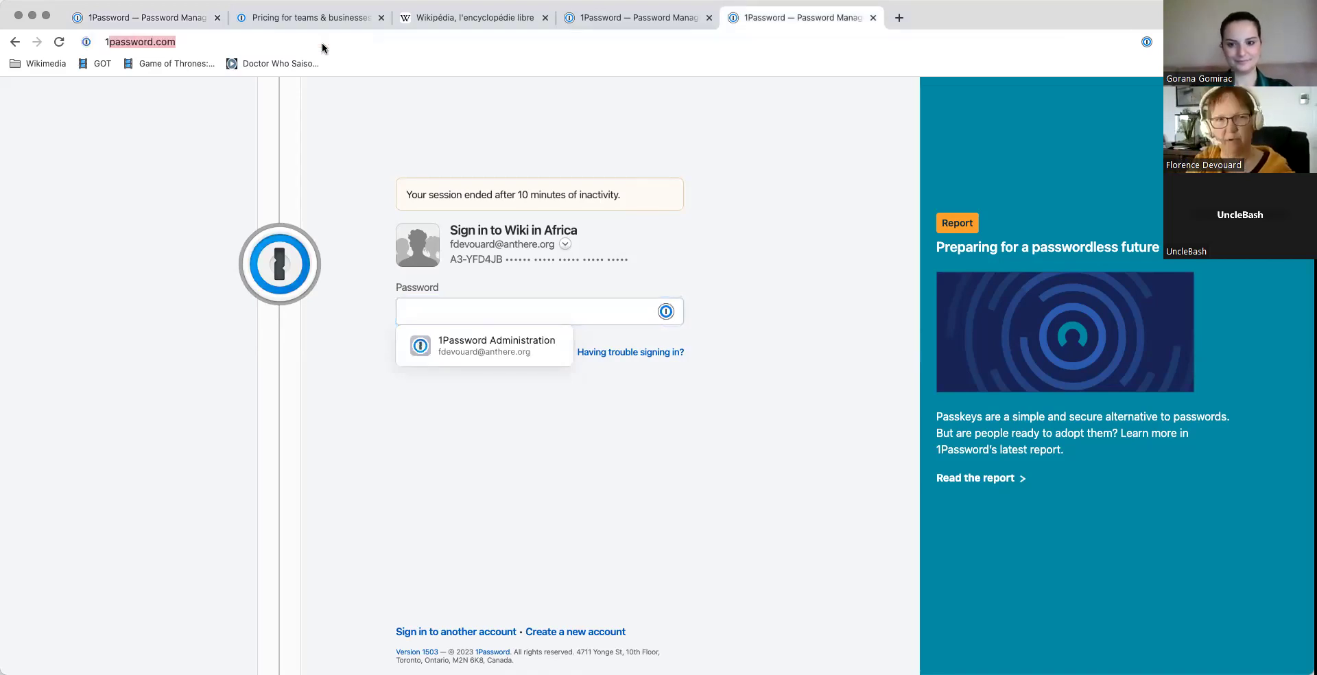
{"action": "key", "text": "Return"}
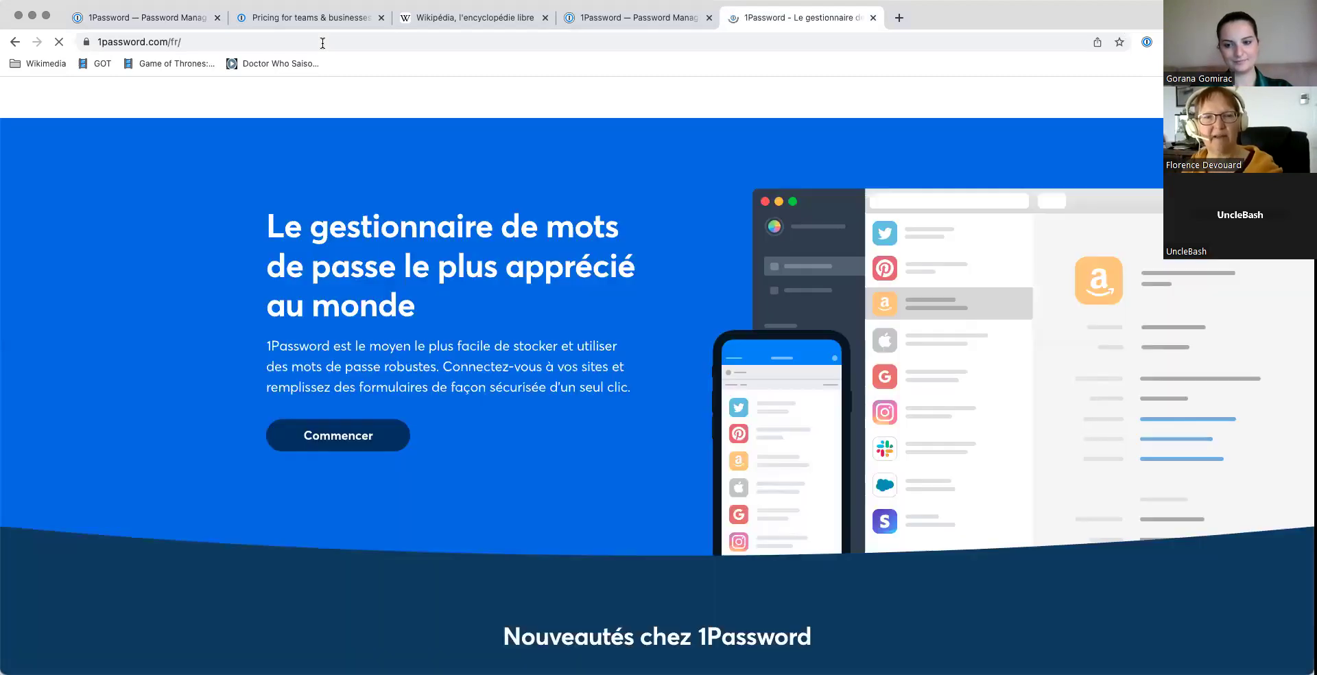
Step: Change the homepage footer's language selector from Français to English
{"action": "scroll", "coordinate": [664, 529], "scroll_direction": "down", "scroll_amount": 15}
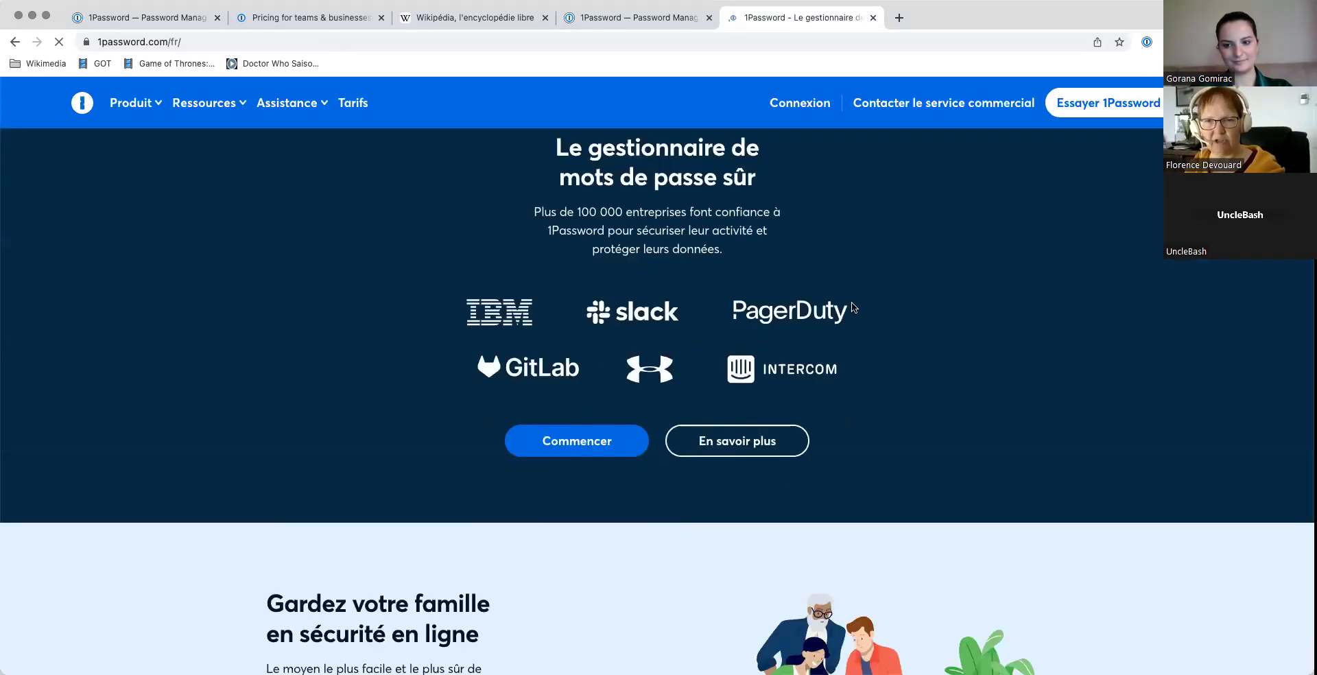
{"action": "scroll", "coordinate": [852, 376], "scroll_direction": "down", "scroll_amount": 10}
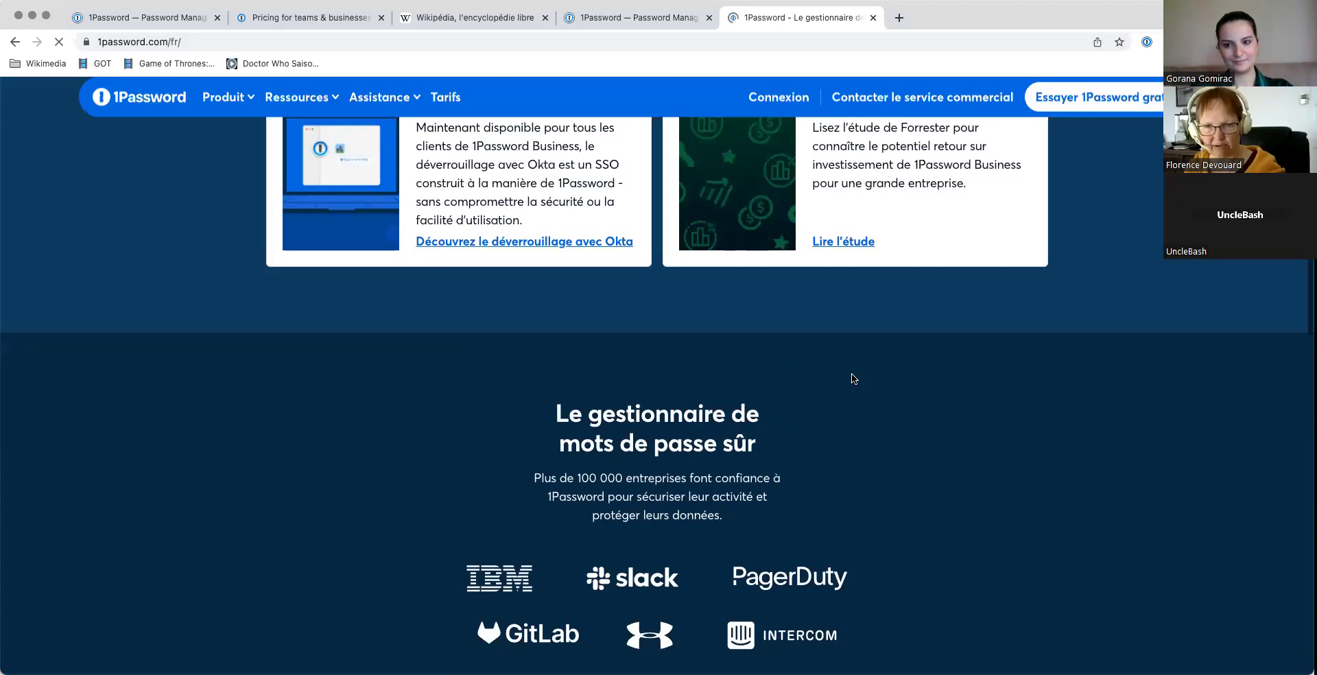
{"action": "scroll", "coordinate": [852, 379], "scroll_direction": "down", "scroll_amount": 12}
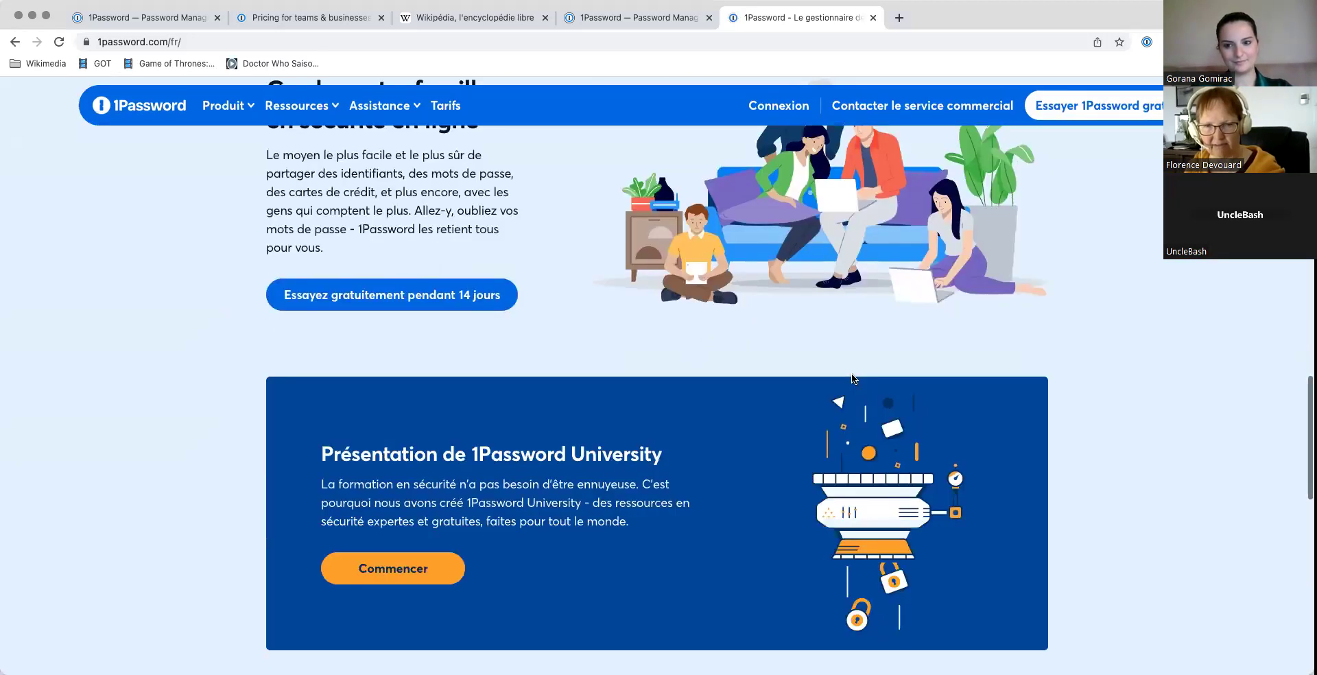
{"action": "scroll", "coordinate": [851, 373], "scroll_direction": "down", "scroll_amount": 15}
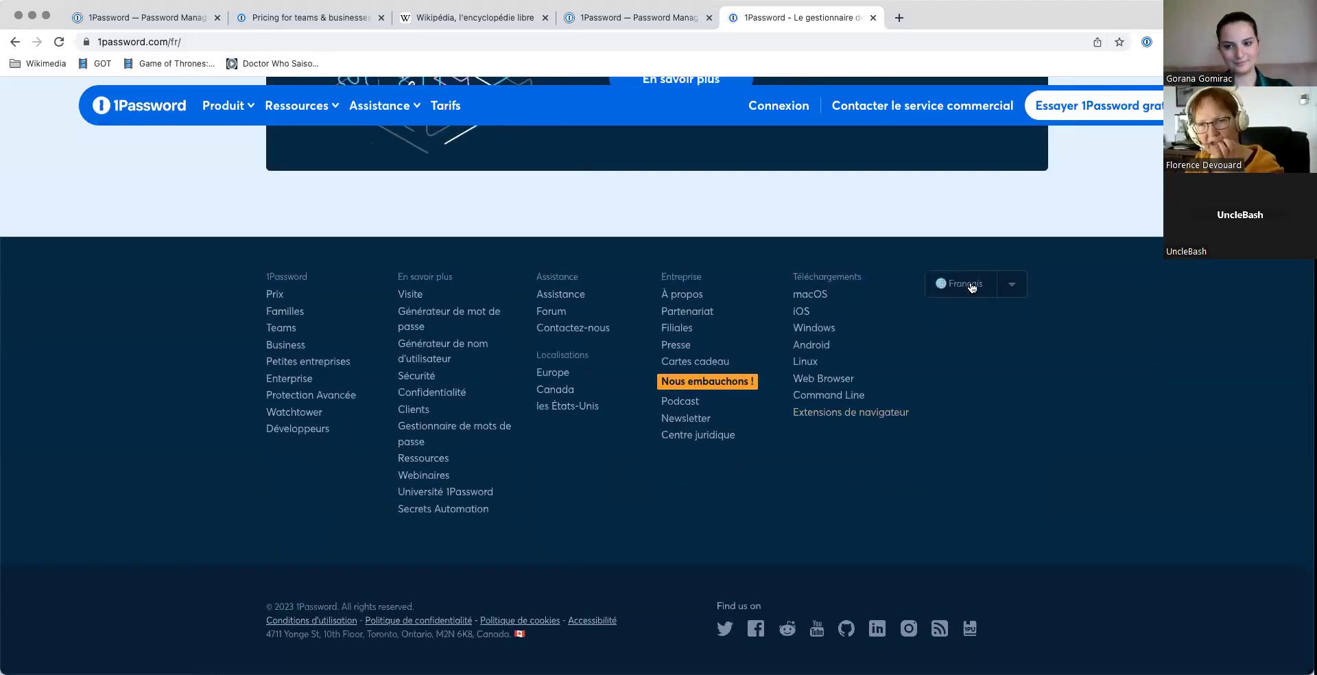
{"action": "left_click", "coordinate": [972, 288]}
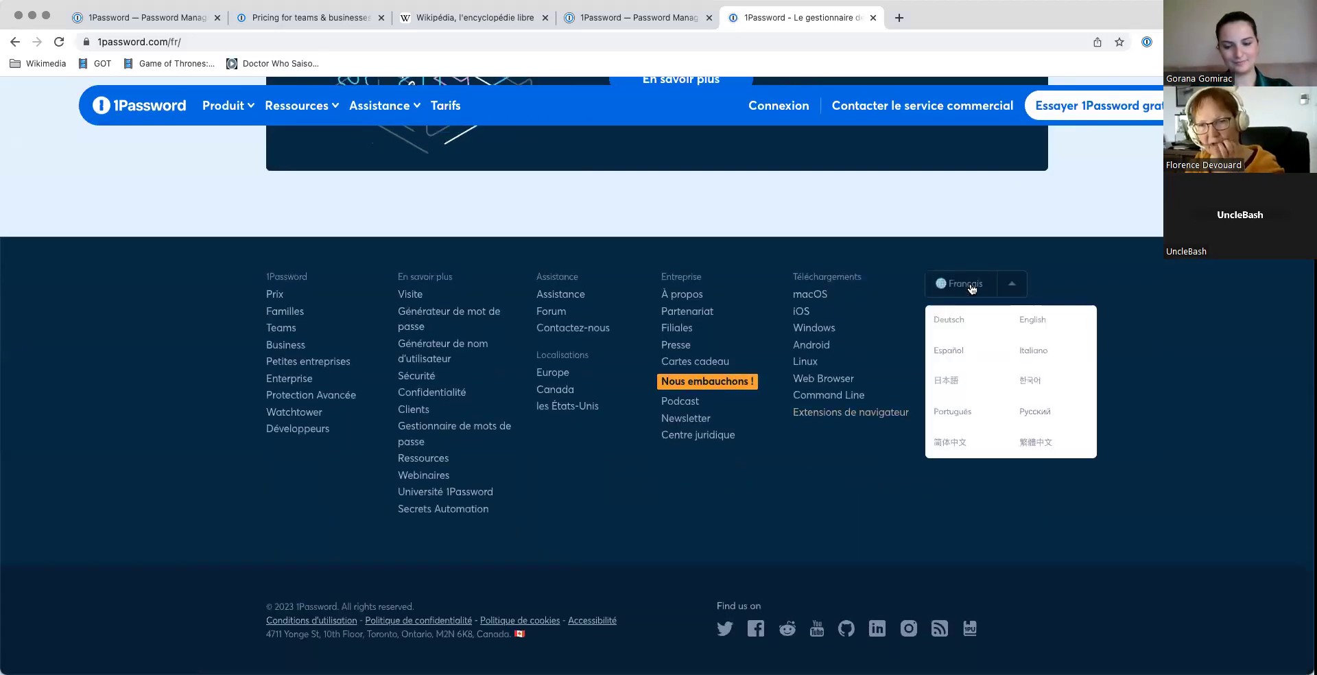
{"action": "left_click", "coordinate": [1034, 322]}
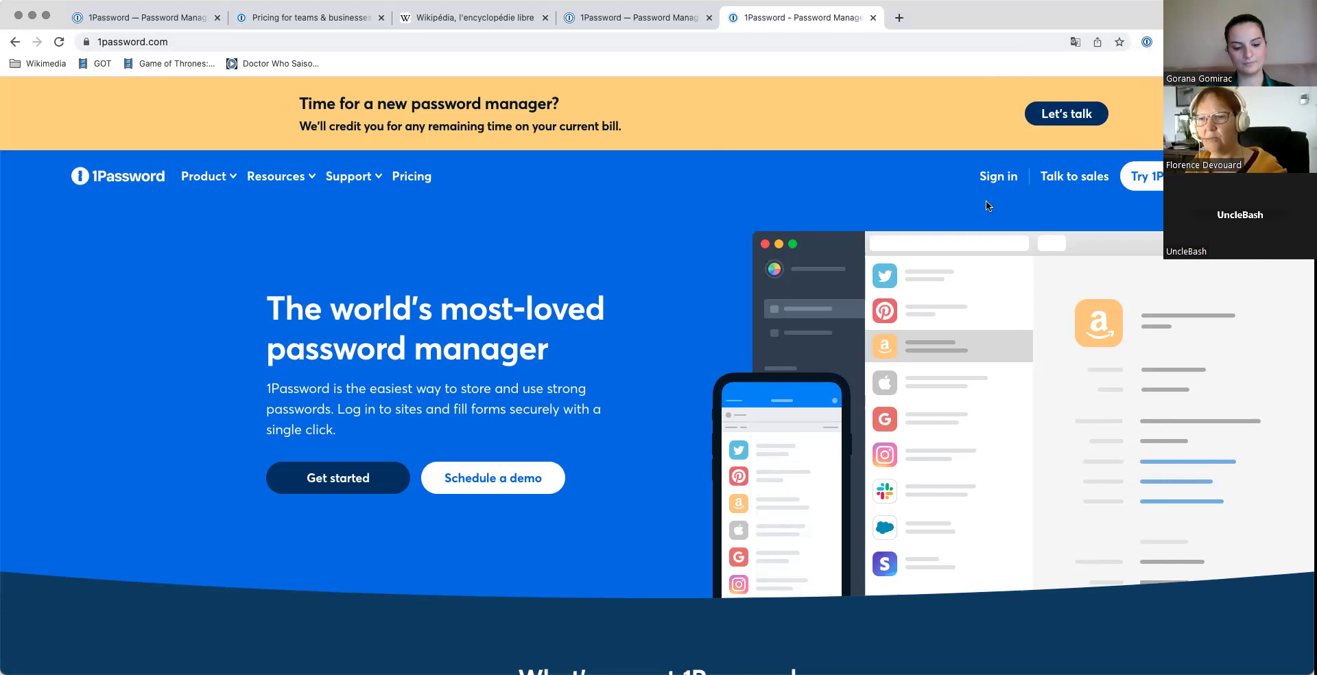
Step: Go to the Sign in page from the homepage's top navigation
{"action": "left_click", "coordinate": [989, 178]}
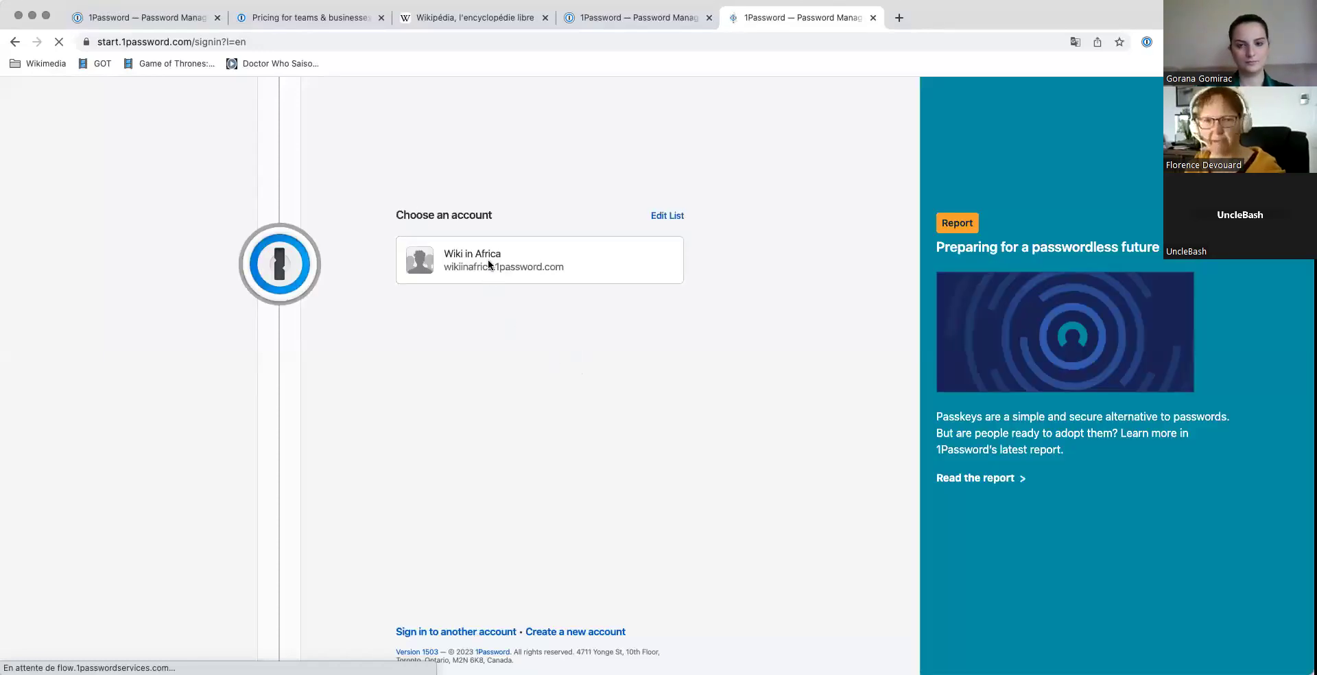
Step: Pick the Wiki in Africa account and sign in with the autofilled saved password
{"action": "left_click", "coordinate": [488, 262]}
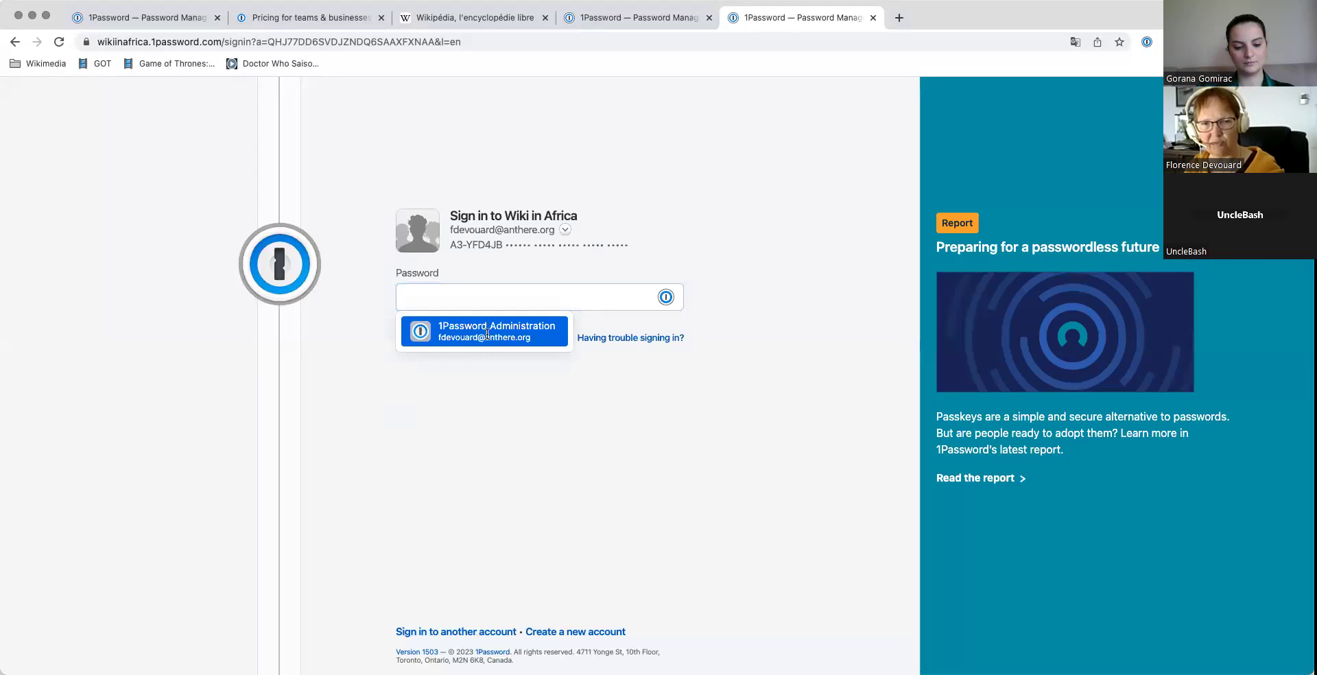
{"action": "left_click", "coordinate": [488, 333]}
{"action": "left_click", "coordinate": [745, 197]}
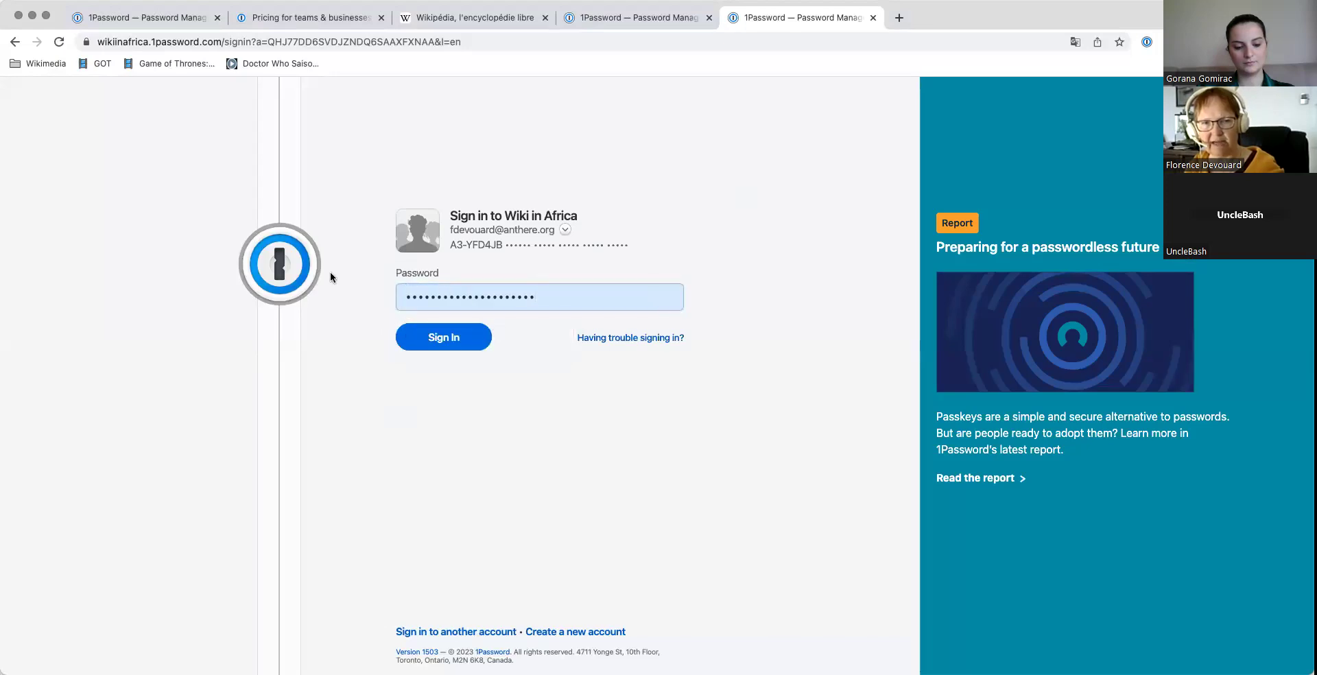
{"action": "left_click", "coordinate": [627, 296]}
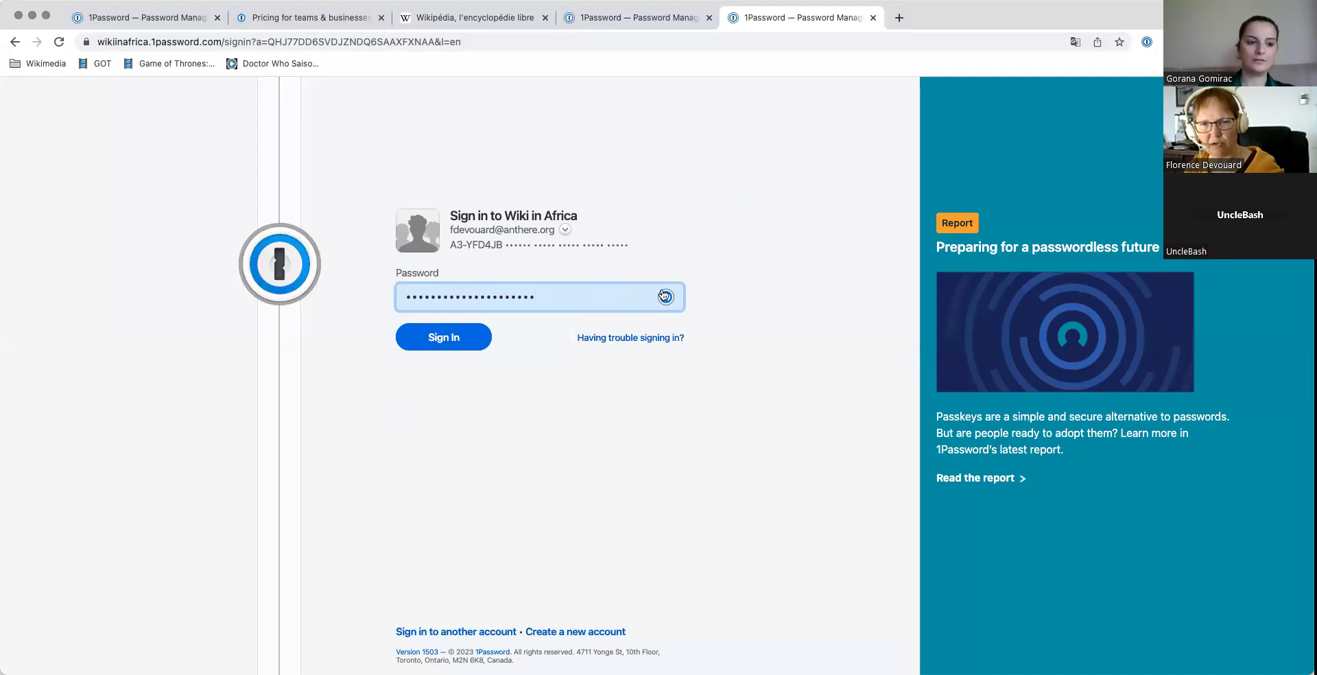
{"action": "left_click", "coordinate": [439, 340]}
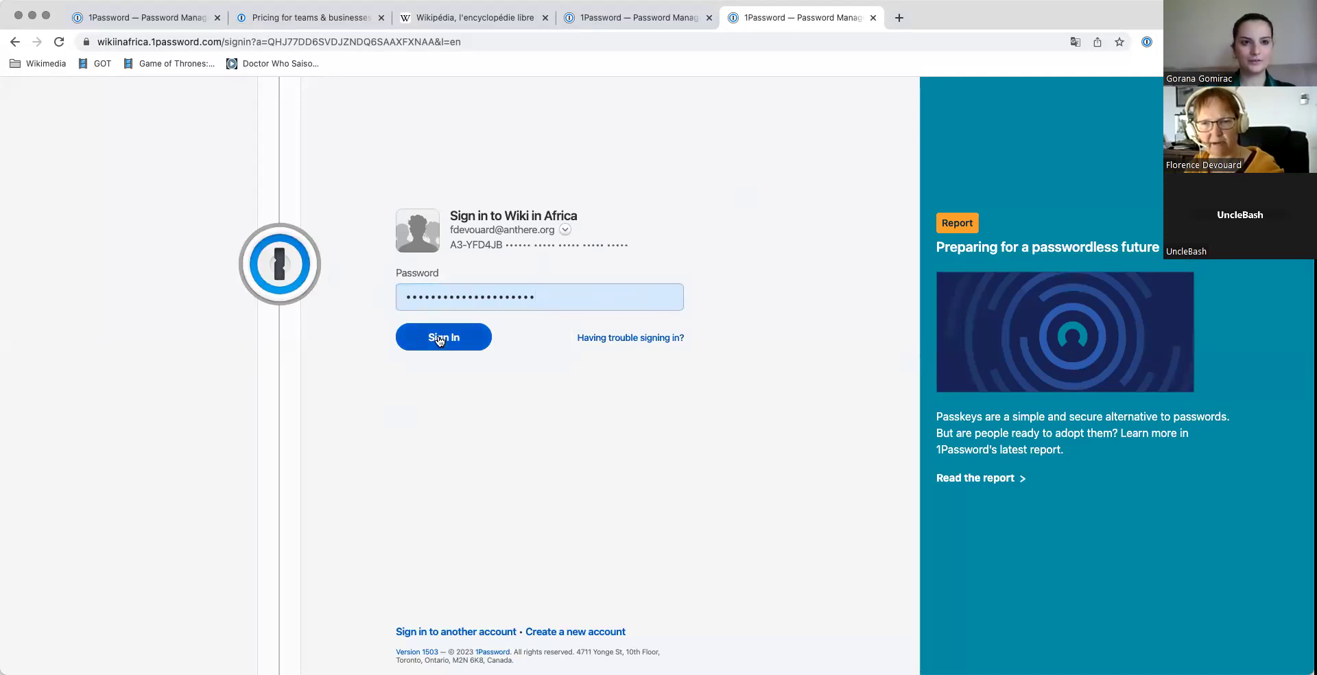
{"action": "left_click", "coordinate": [440, 341]}
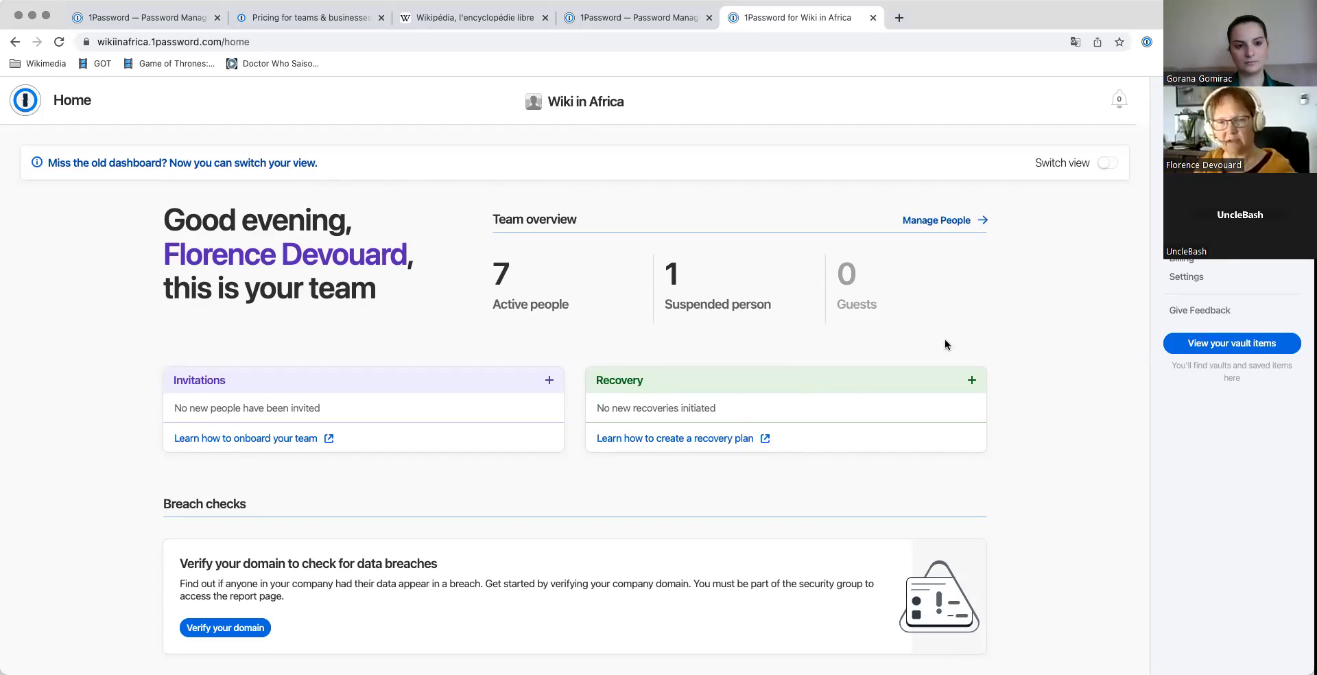
Step: Look over the team Home dashboard, then go to the Invitations page
{"action": "scroll", "coordinate": [945, 345], "scroll_direction": "down", "scroll_amount": 1}
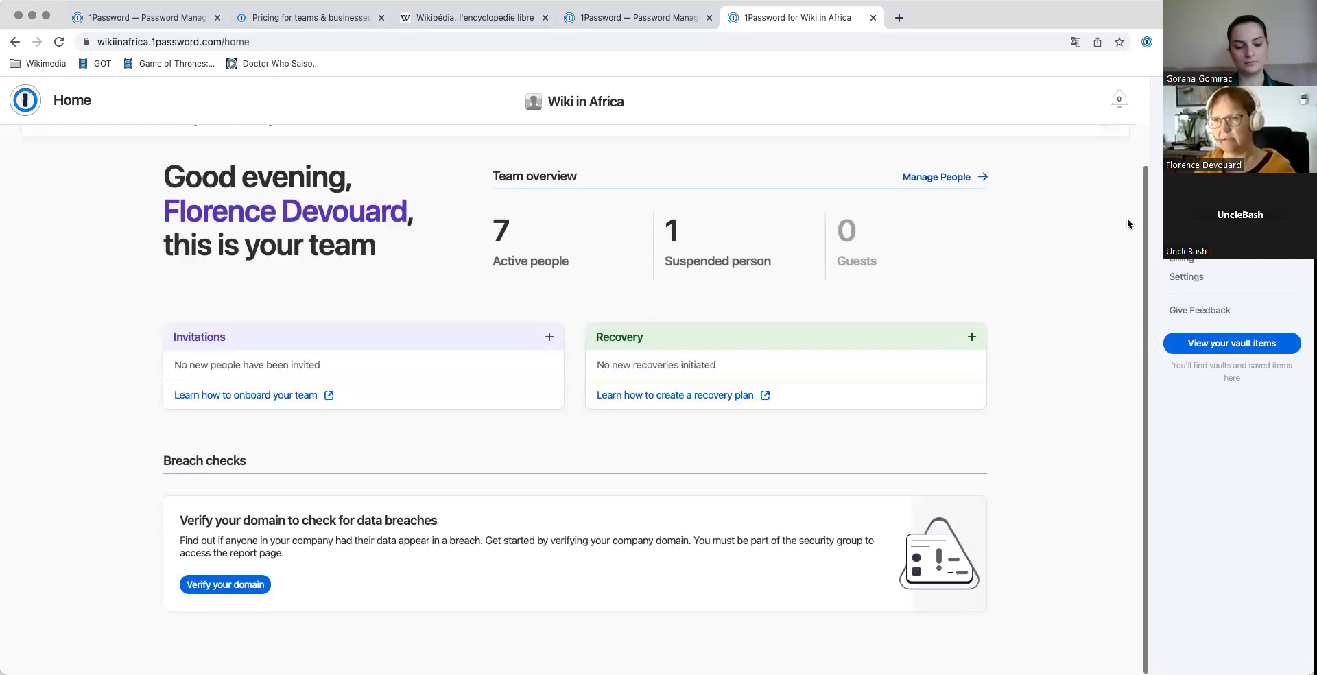
{"action": "scroll", "coordinate": [585, 391], "scroll_direction": "up", "scroll_amount": 1}
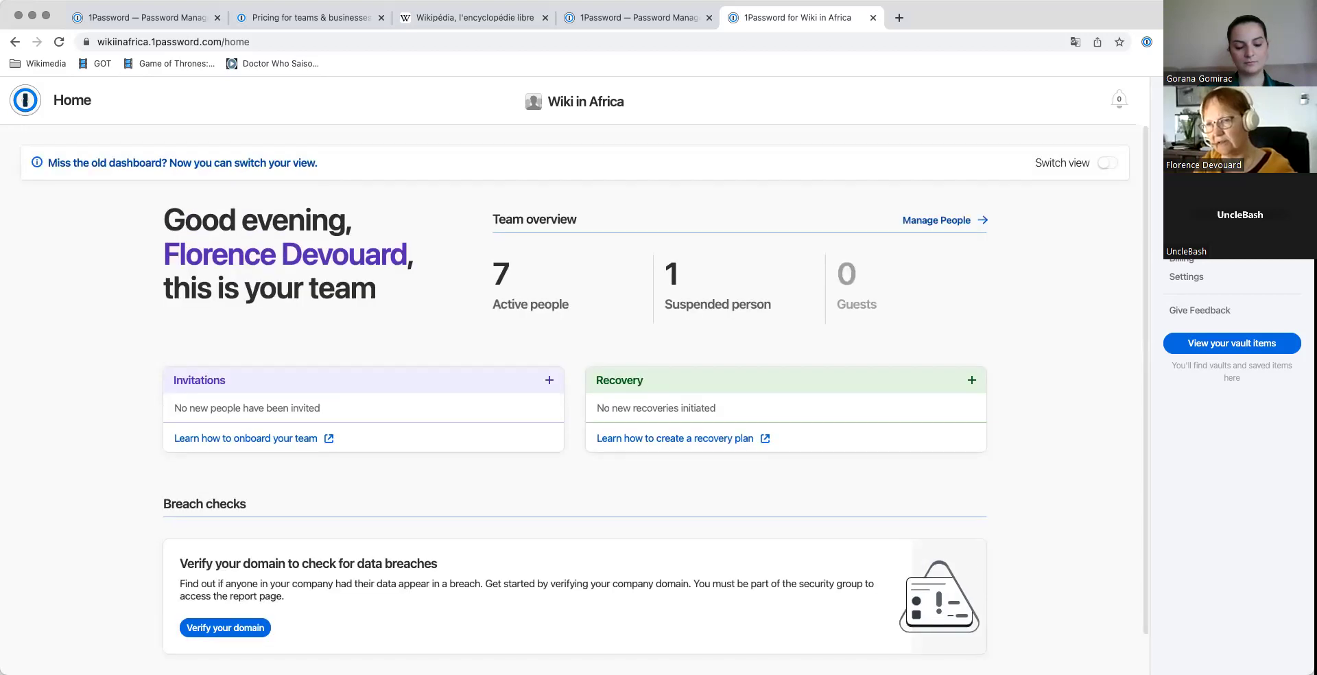
{"action": "left_click", "coordinate": [549, 380]}
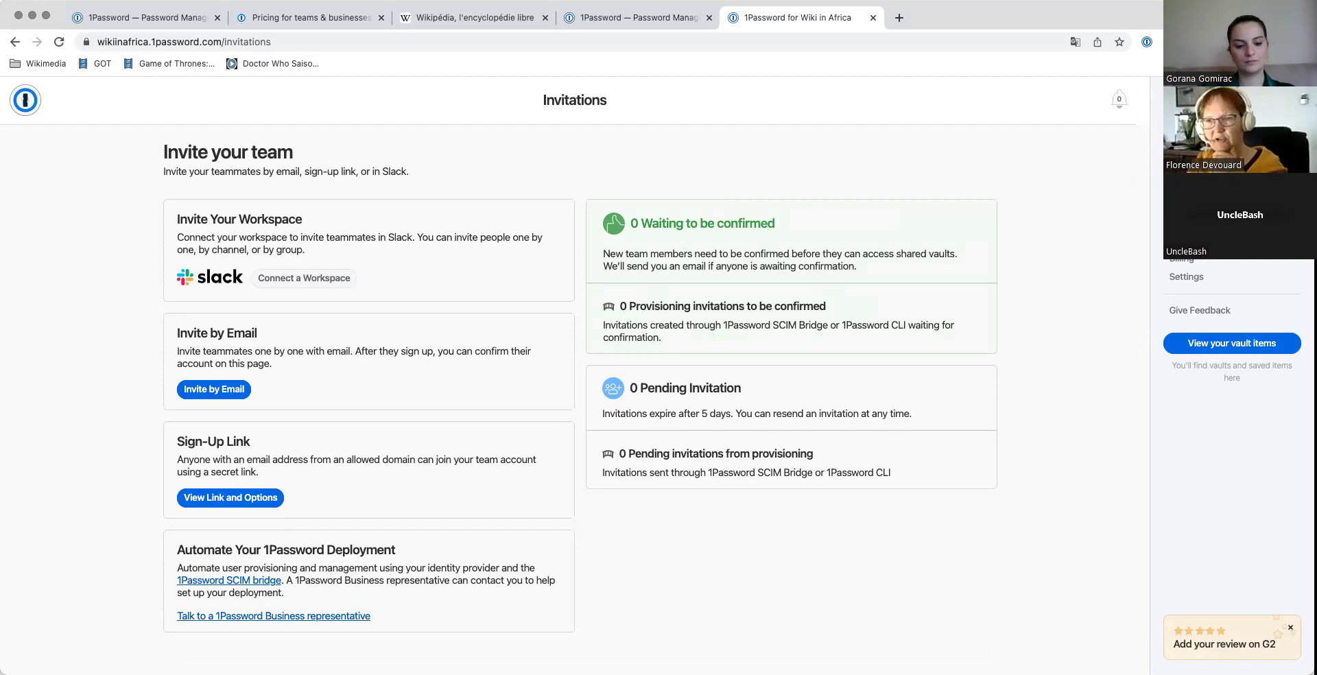
Step: Glance at the People list, then bring up the Billing page for the Teams Plan
{"action": "left_click", "coordinate": [1183, 175]}
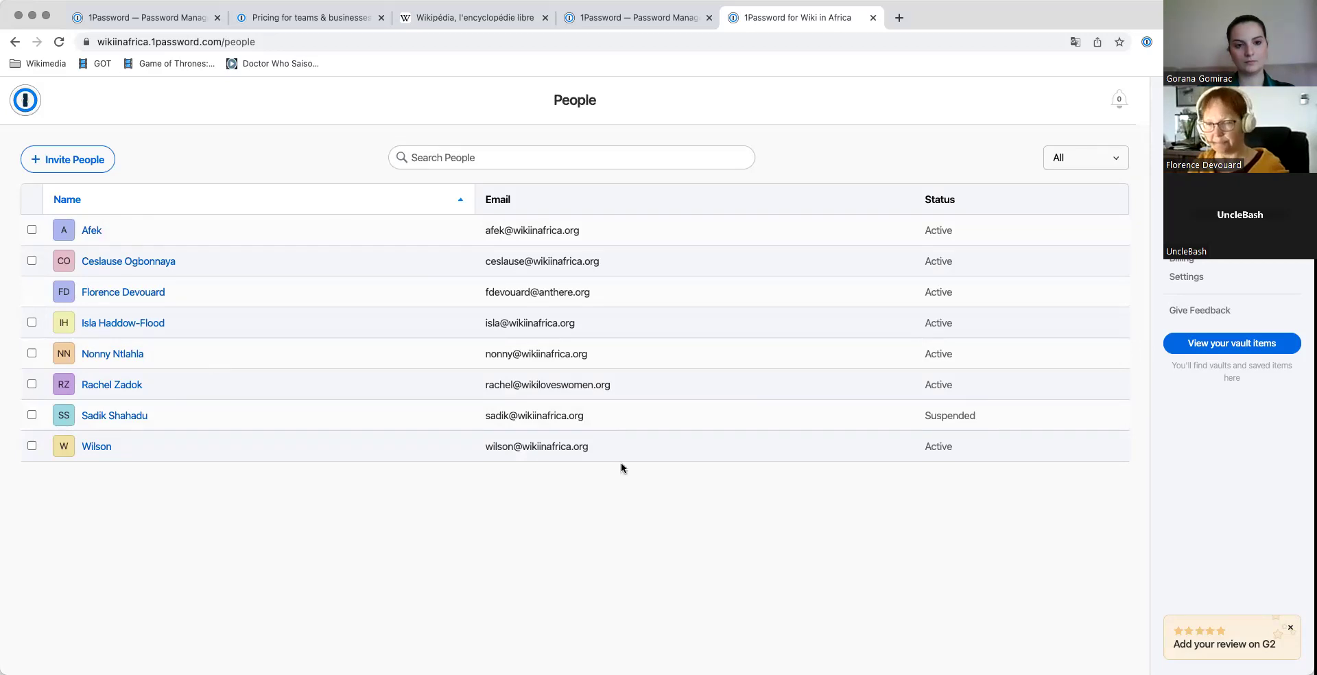
{"action": "left_click", "coordinate": [1174, 261]}
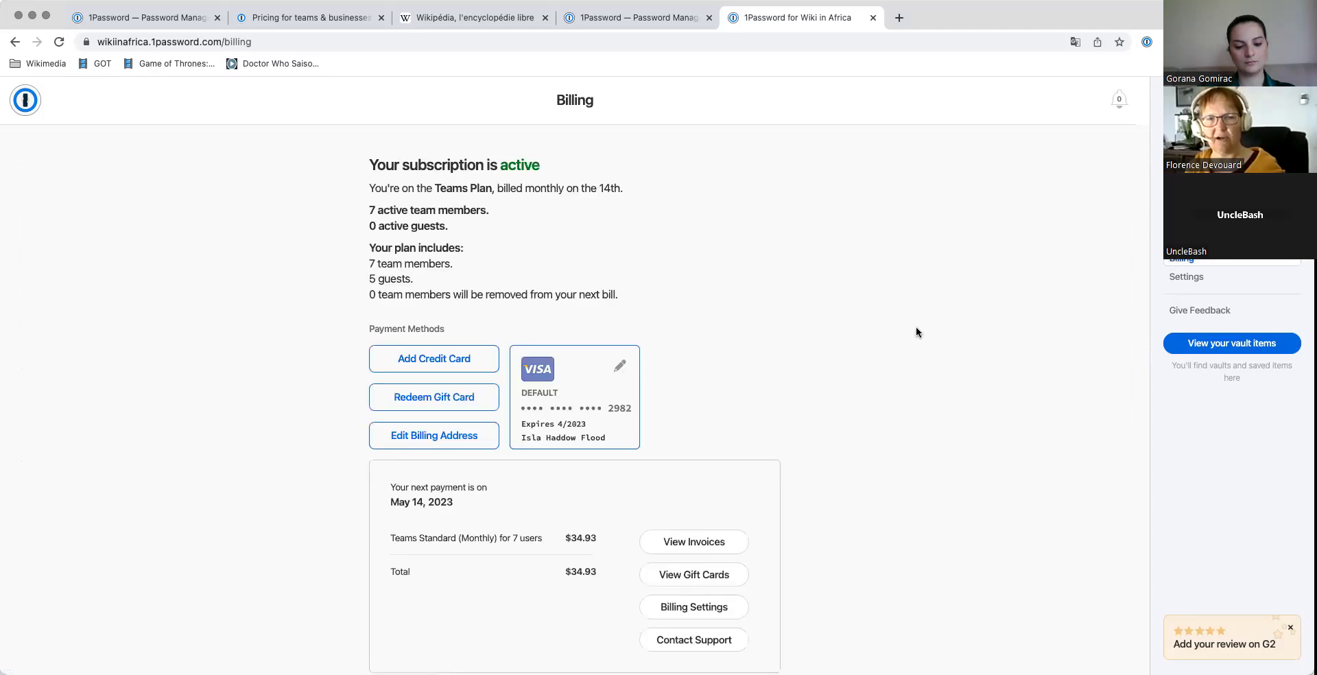
Step: Review the billing details (5 included guests, $34.93 charge), then switch to the Teams versus Business comparison
{"action": "scroll", "coordinate": [918, 331], "scroll_direction": "down", "scroll_amount": 2}
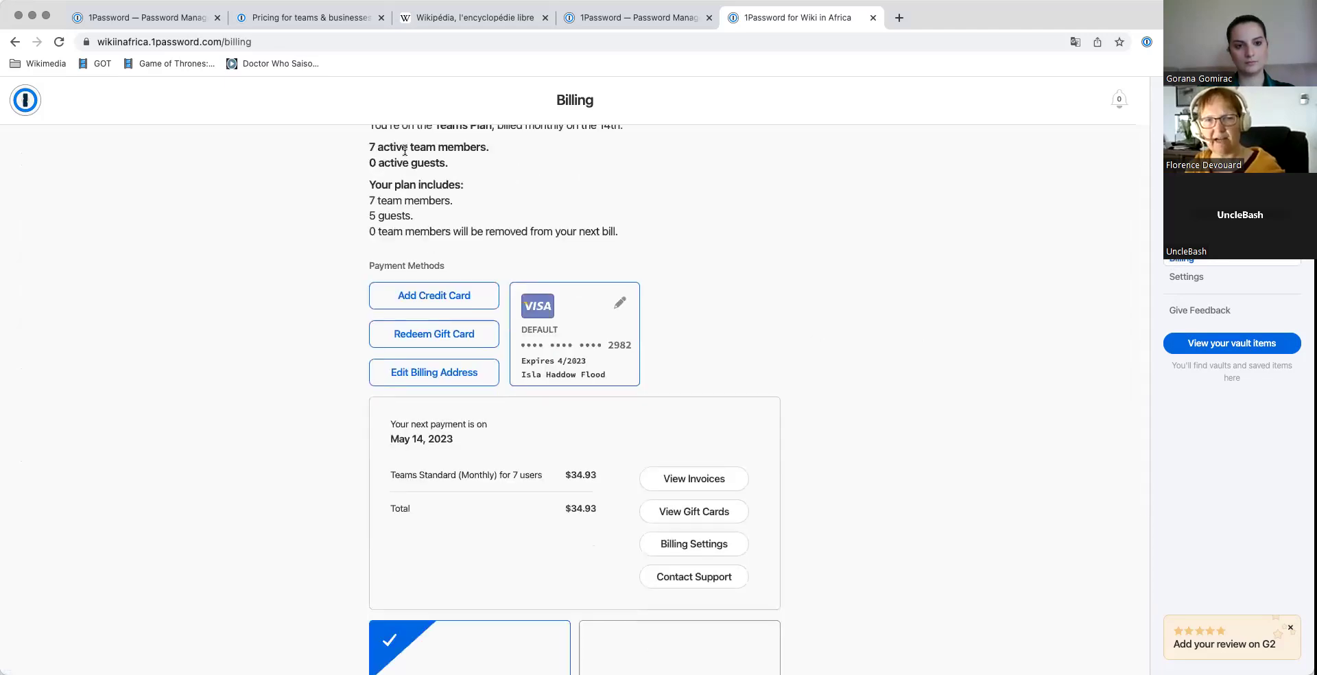
{"action": "left_click_drag", "start_coordinate": [415, 218], "coordinate": [357, 219]}
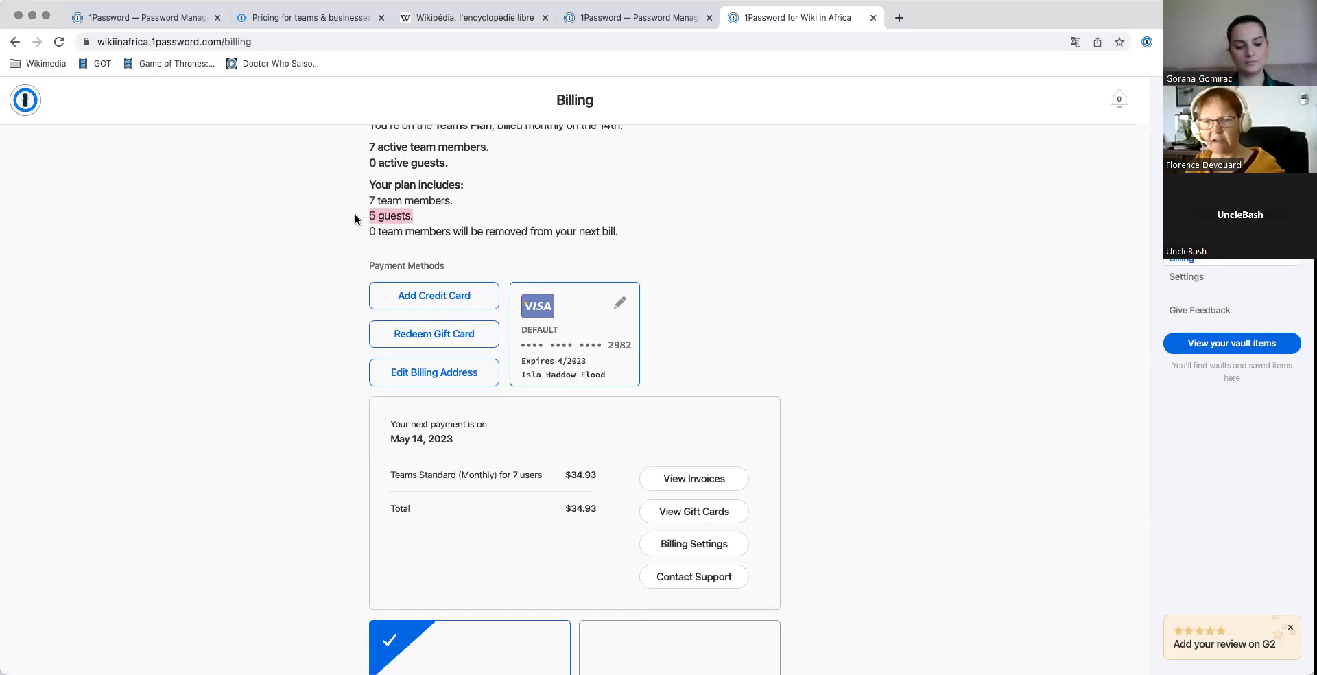
{"action": "left_click", "coordinate": [869, 454]}
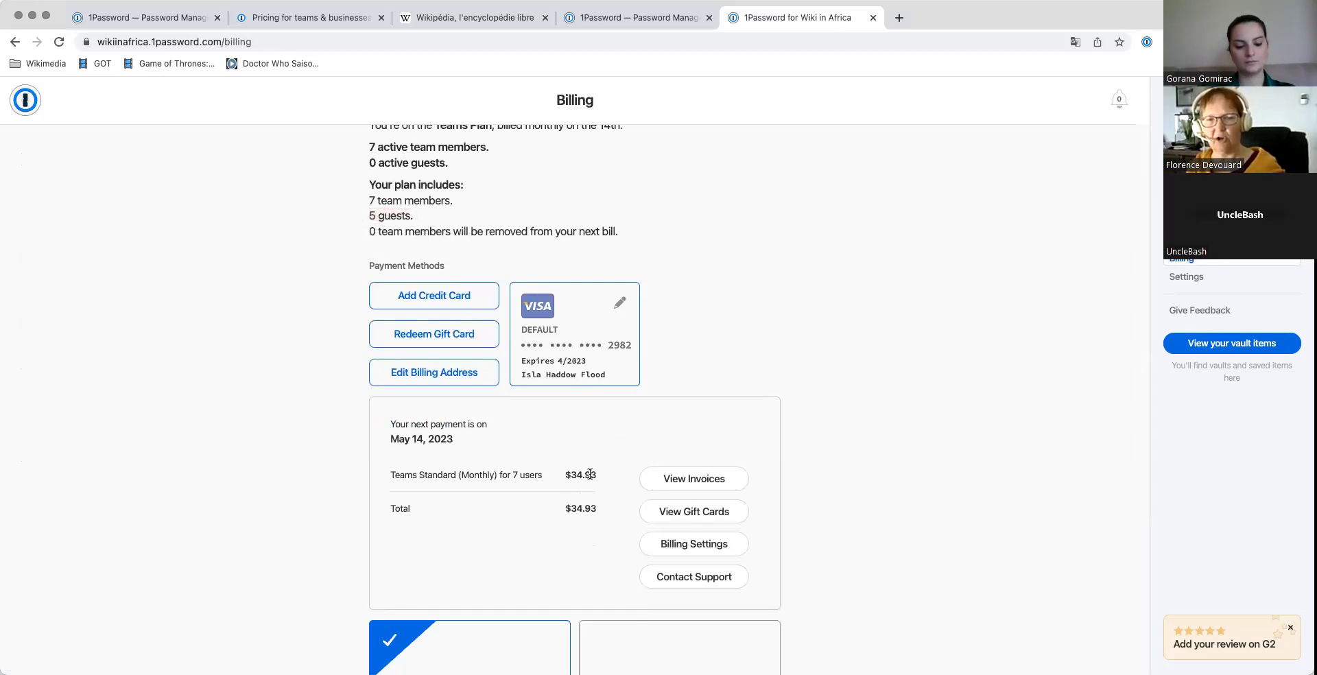
{"action": "left_click_drag", "start_coordinate": [598, 476], "coordinate": [565, 477]}
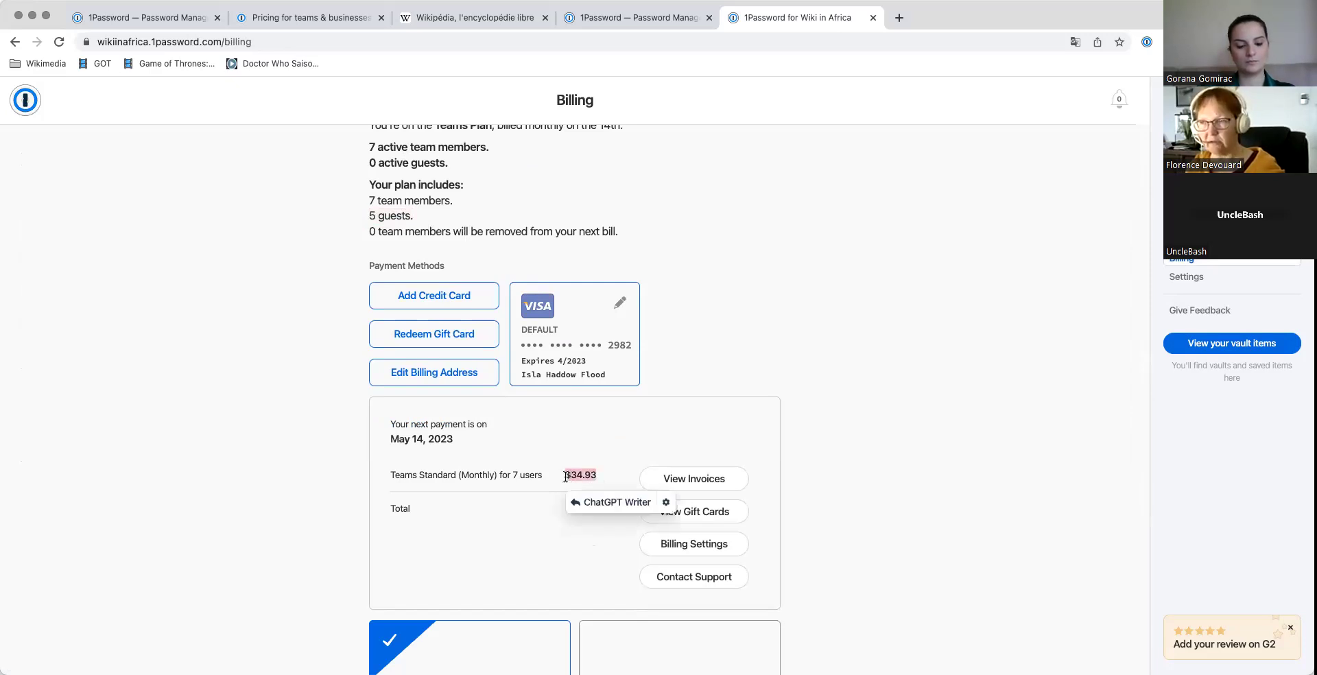
{"action": "left_click", "coordinate": [918, 427]}
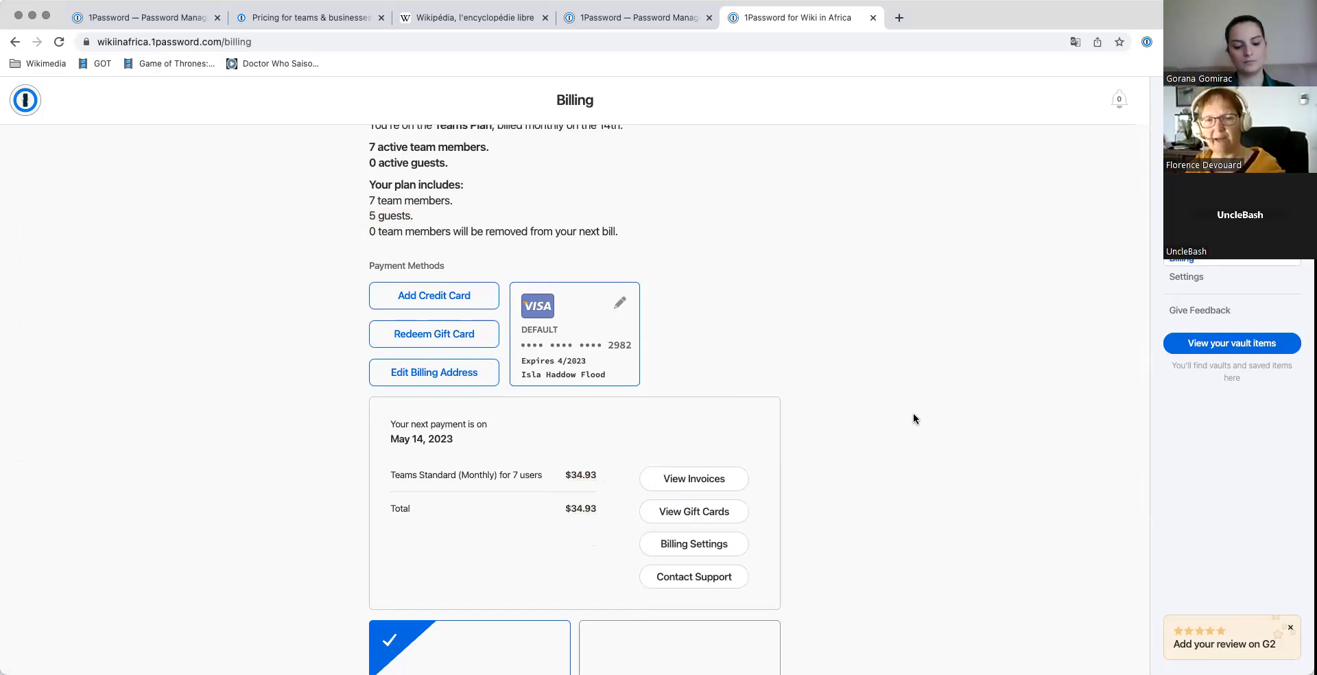
{"action": "scroll", "coordinate": [913, 413], "scroll_direction": "down", "scroll_amount": 5}
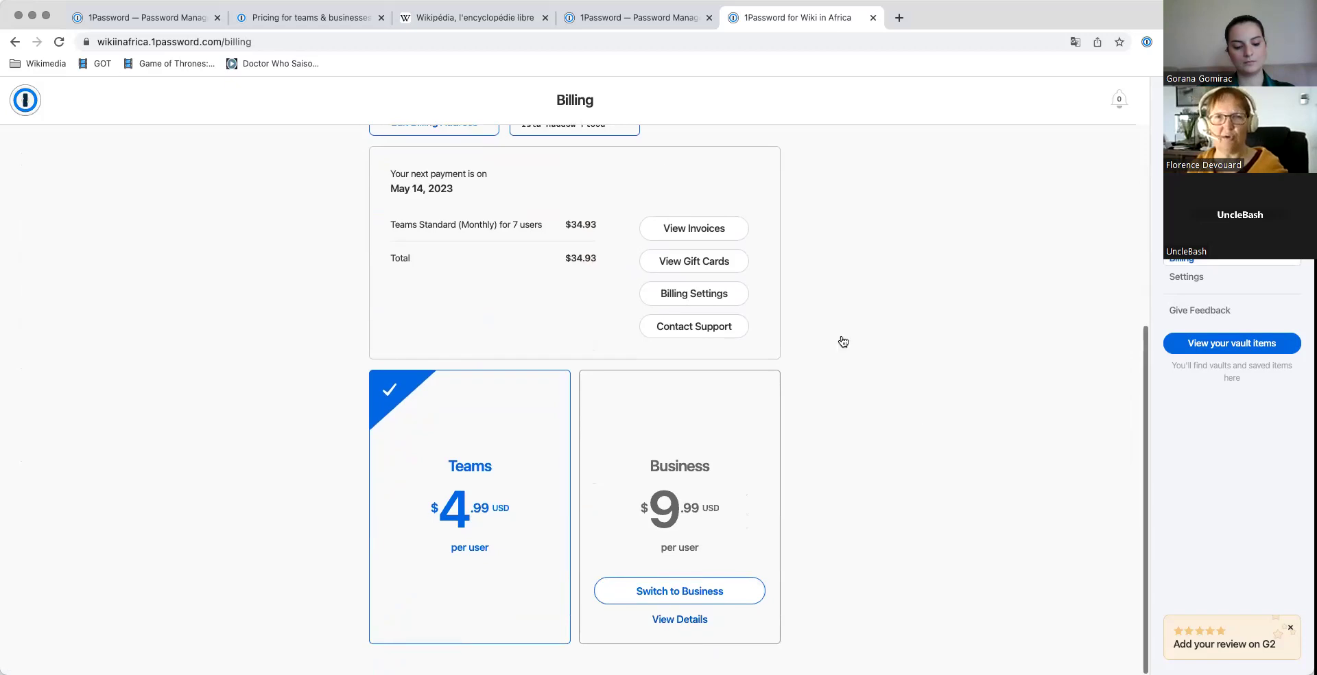
{"action": "left_click", "coordinate": [309, 19]}
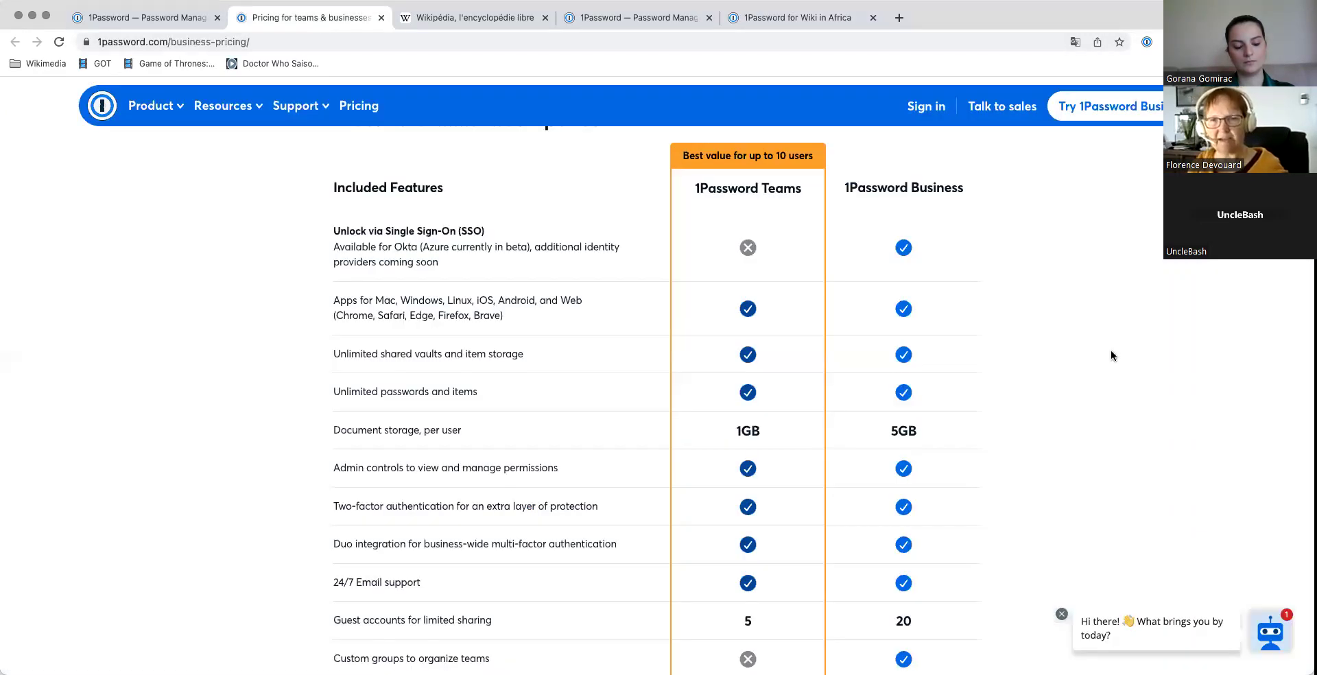
{"action": "scroll", "coordinate": [1111, 355], "scroll_direction": "up", "scroll_amount": 2}
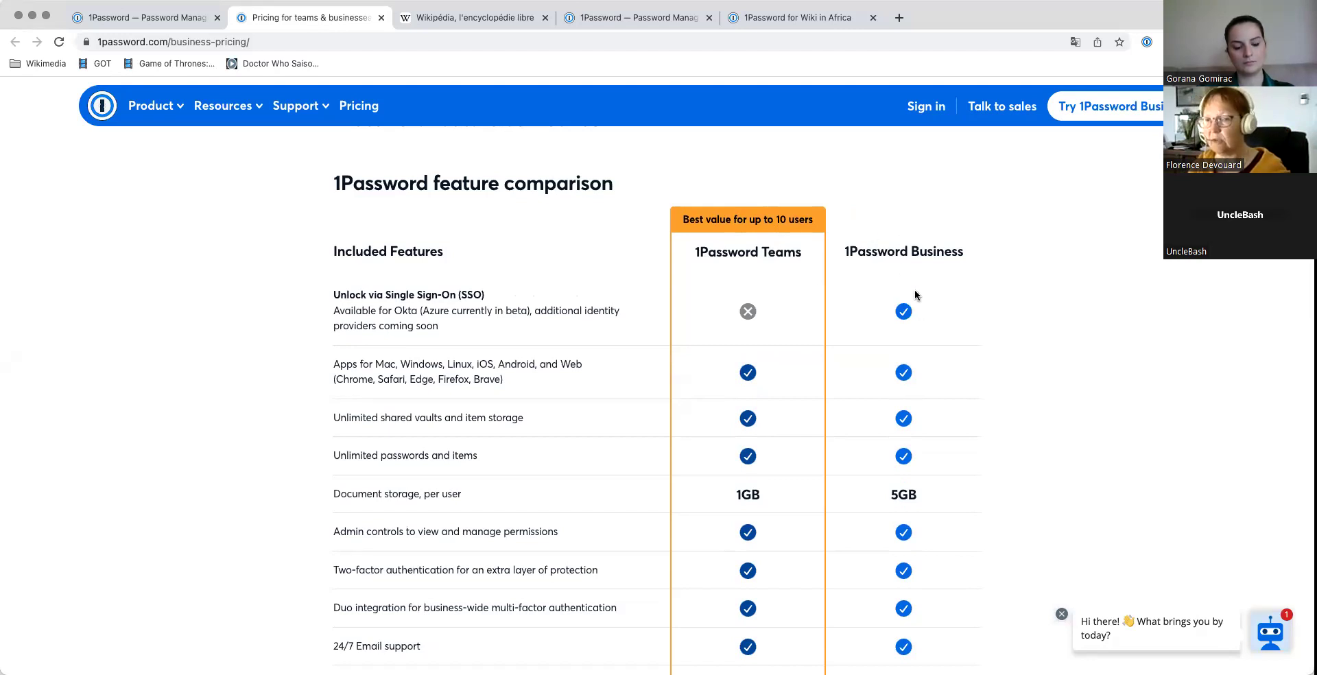
{"action": "scroll", "coordinate": [755, 278], "scroll_direction": "down", "scroll_amount": 5}
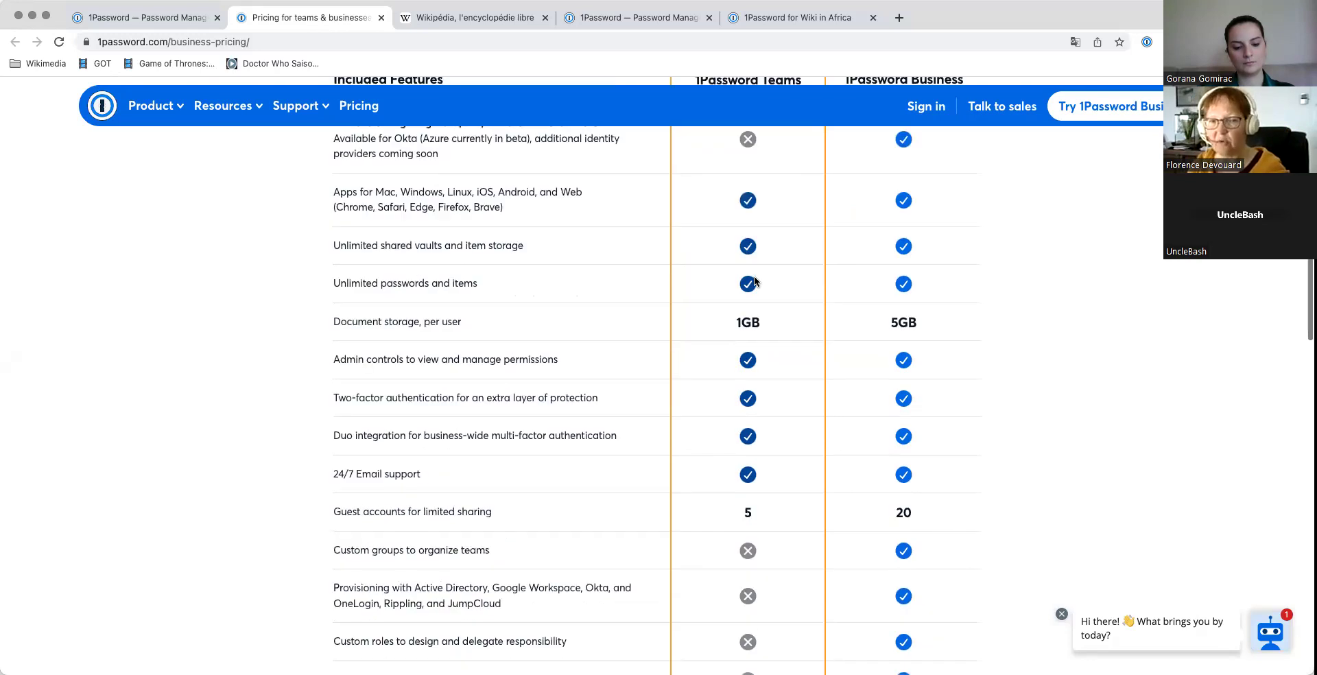
{"action": "scroll", "coordinate": [755, 282], "scroll_direction": "up", "scroll_amount": 3}
{"action": "scroll", "coordinate": [756, 283], "scroll_direction": "up", "scroll_amount": 1}
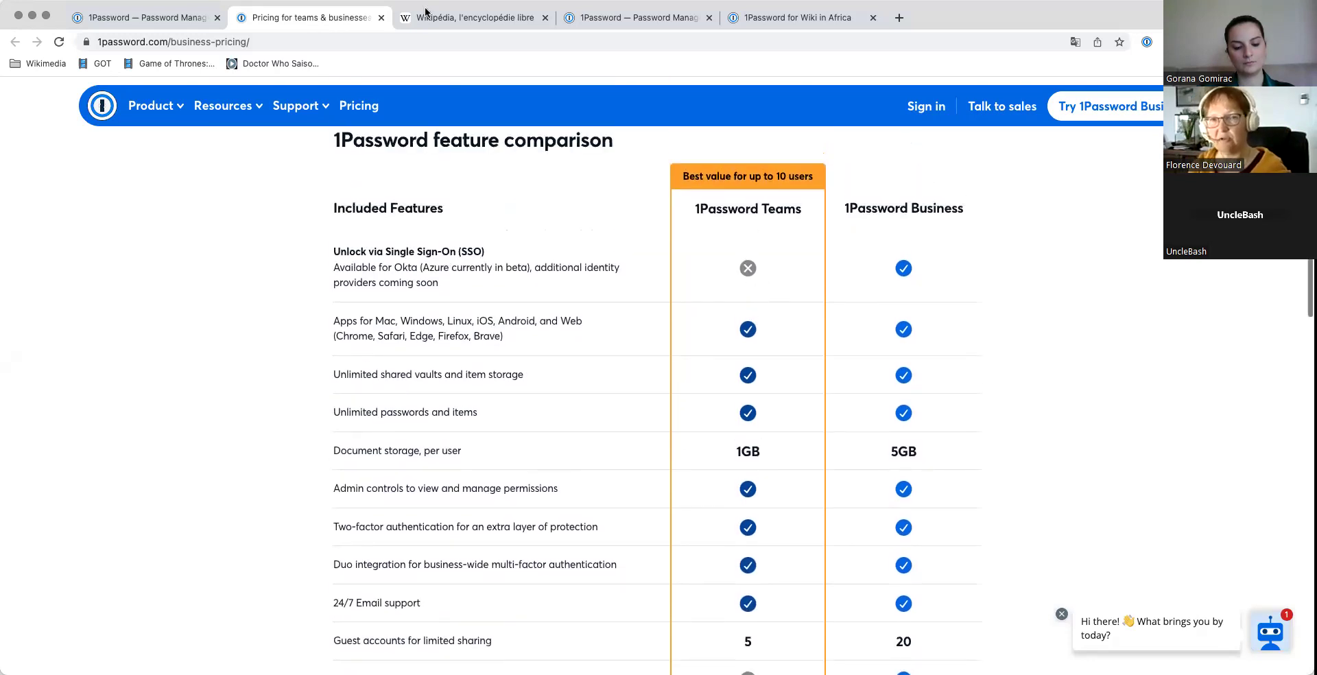
Step: Sign back in to Wiki in Africa with the autofilled password and return to team Home
{"action": "left_click", "coordinate": [168, 19]}
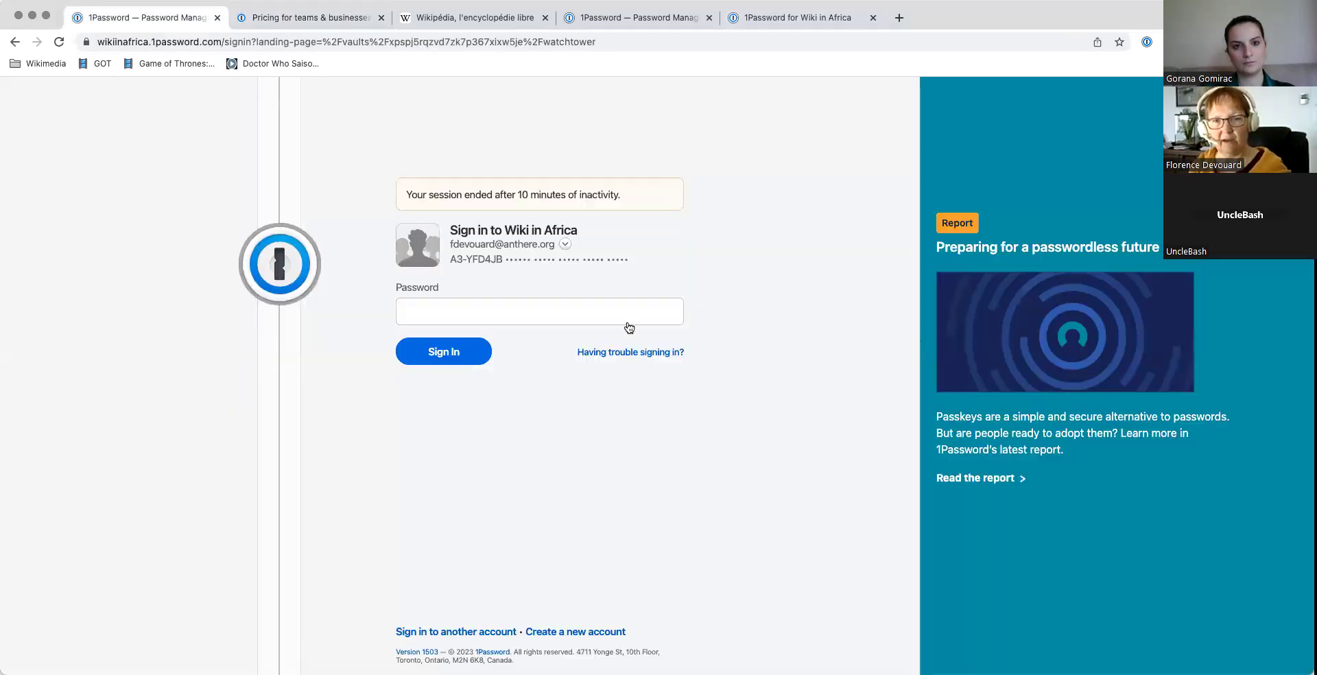
{"action": "left_click", "coordinate": [455, 310]}
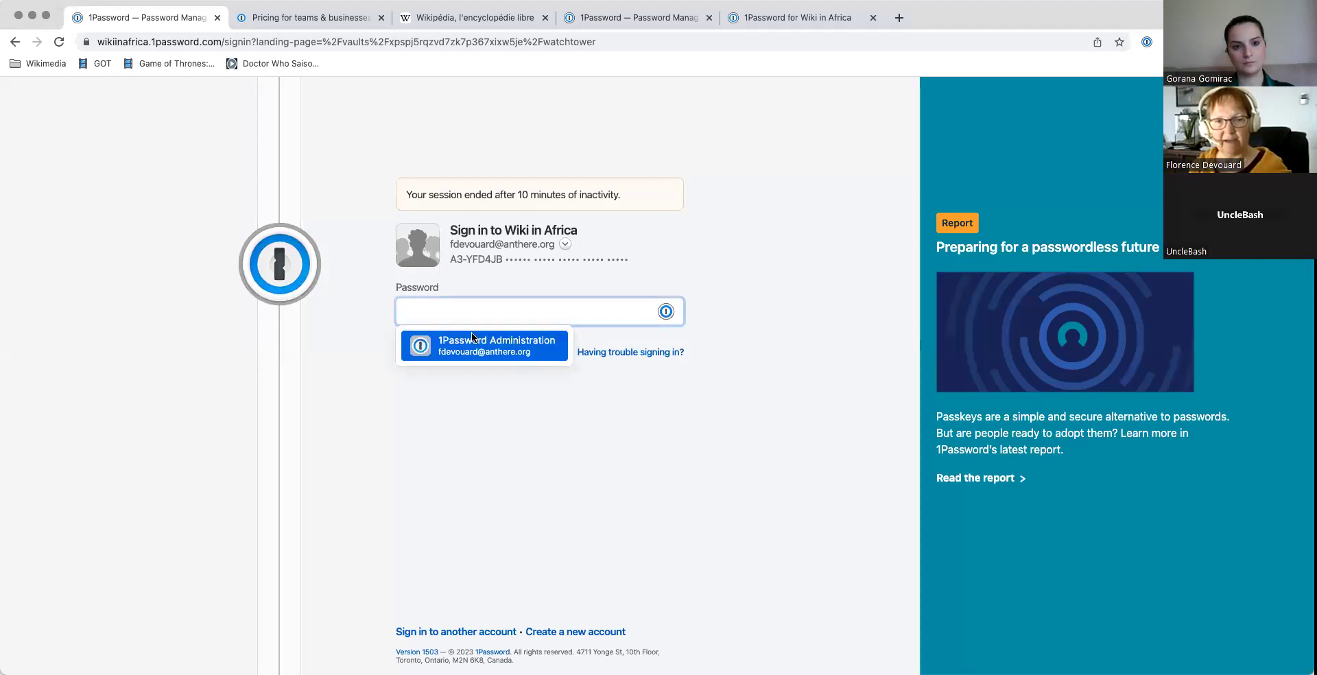
{"action": "left_click", "coordinate": [471, 340]}
{"action": "left_click", "coordinate": [445, 353]}
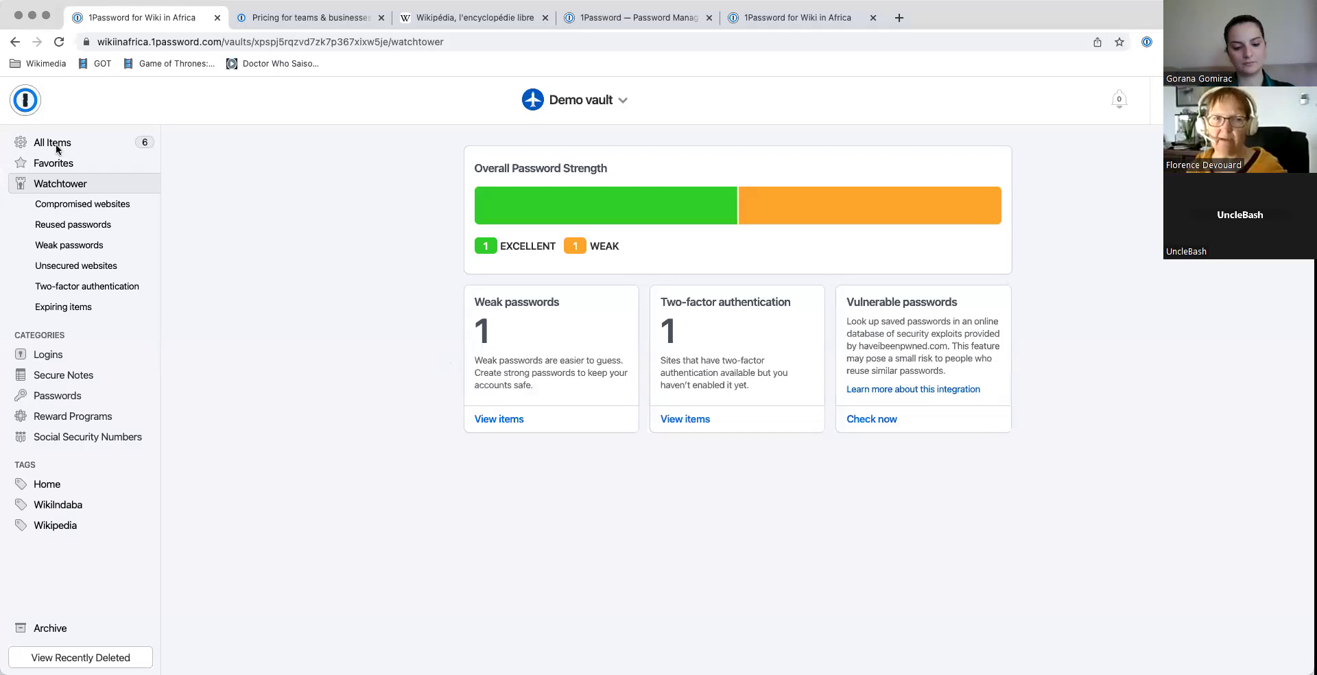
{"action": "left_click", "coordinate": [26, 102]}
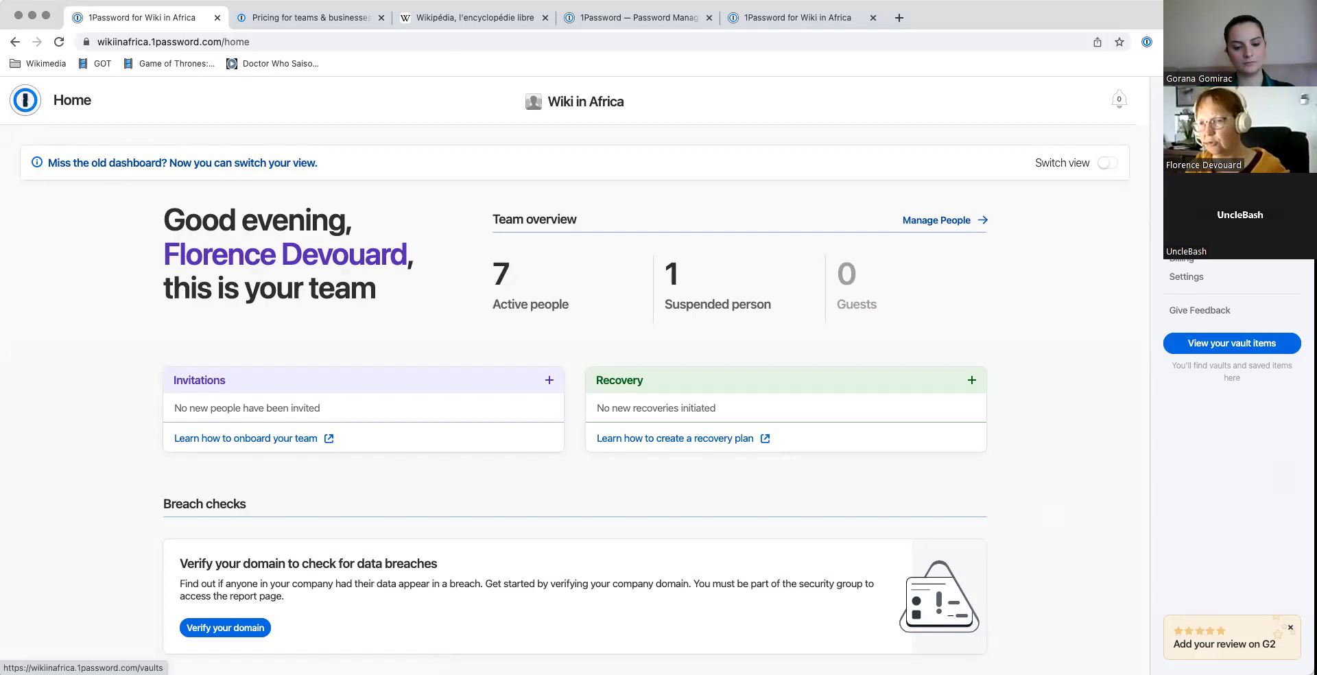
Step: Open the team's Vaults list from the Home page sidebar
{"action": "left_click", "coordinate": [1182, 172]}
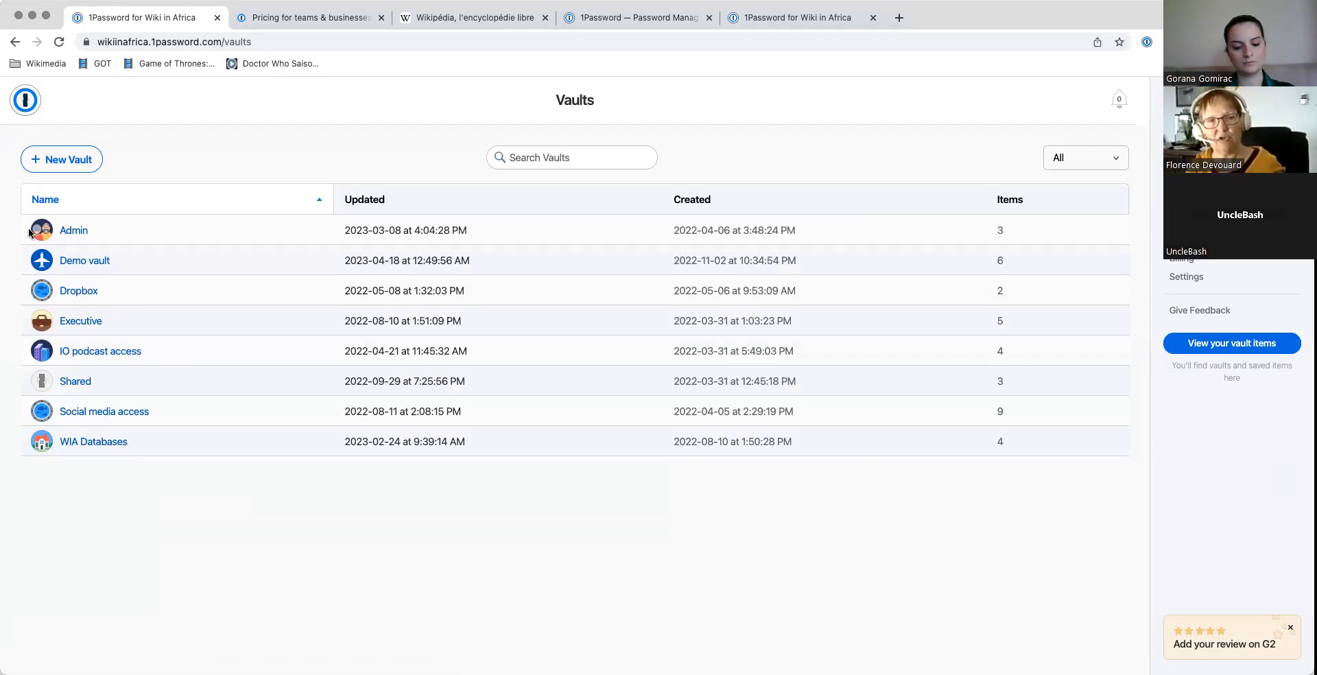
{"action": "left_click", "coordinate": [76, 231]}
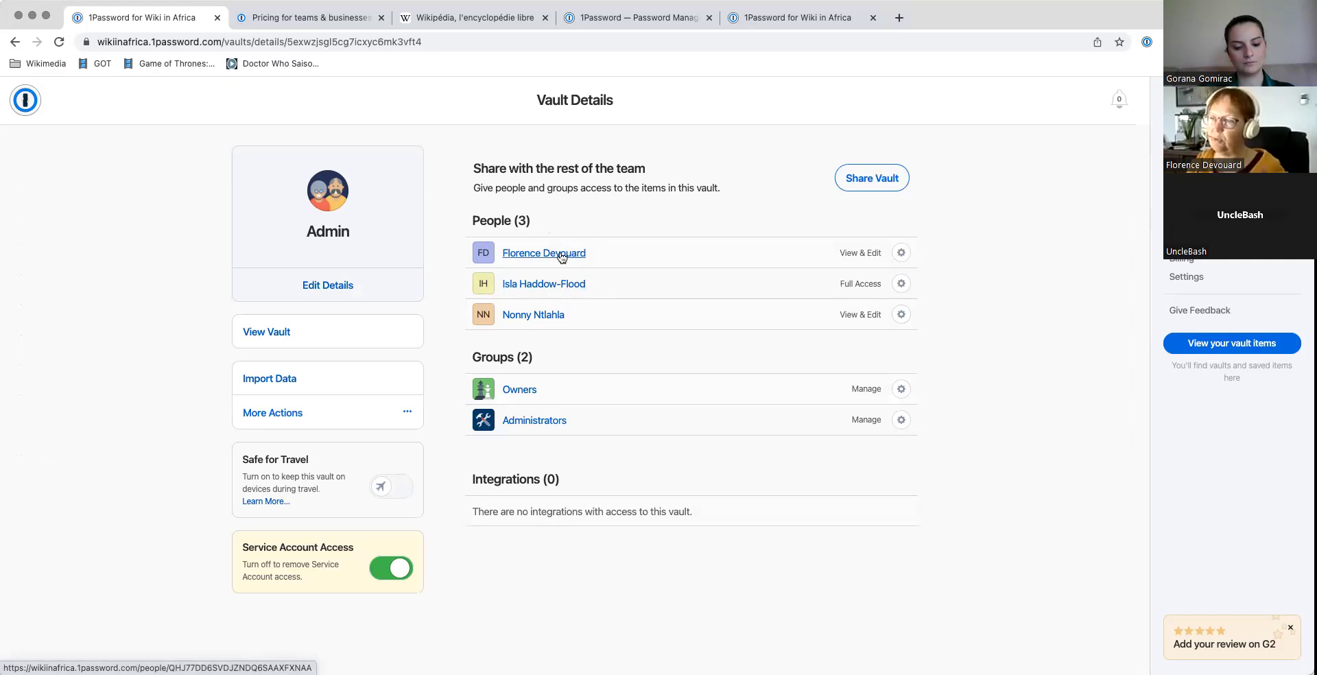
{"action": "left_click", "coordinate": [15, 42]}
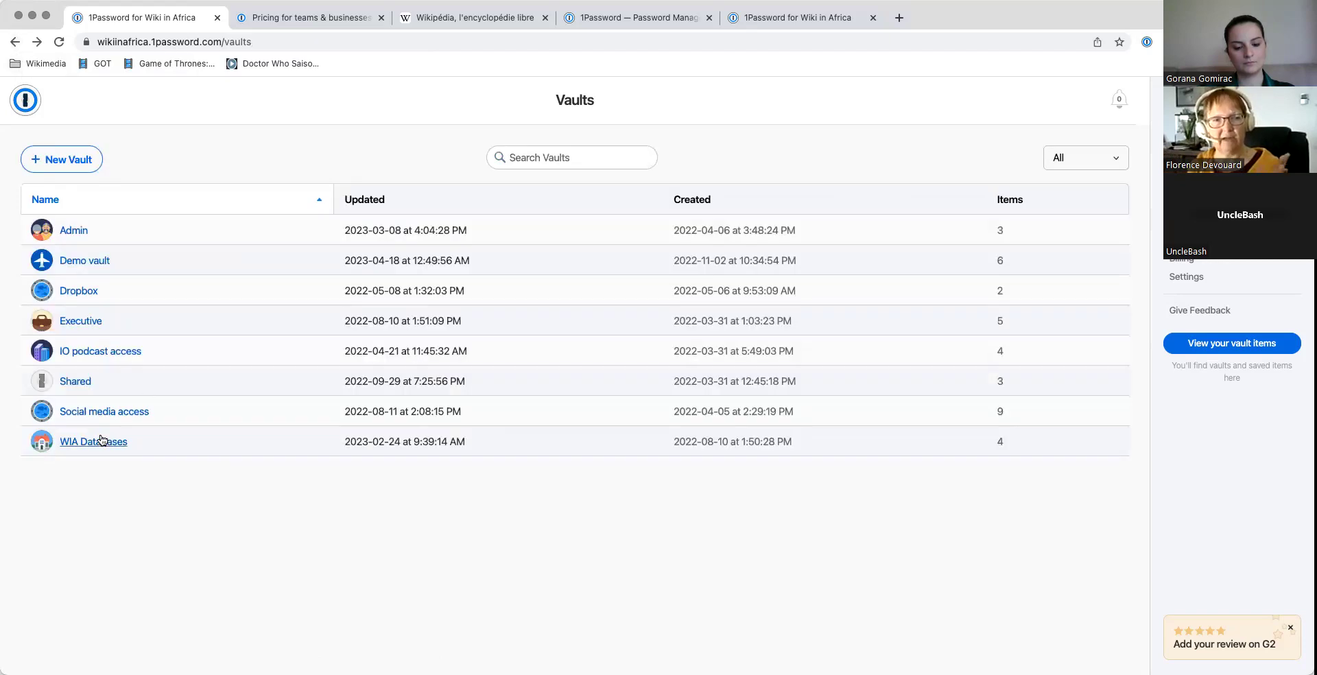
{"action": "left_click", "coordinate": [103, 413]}
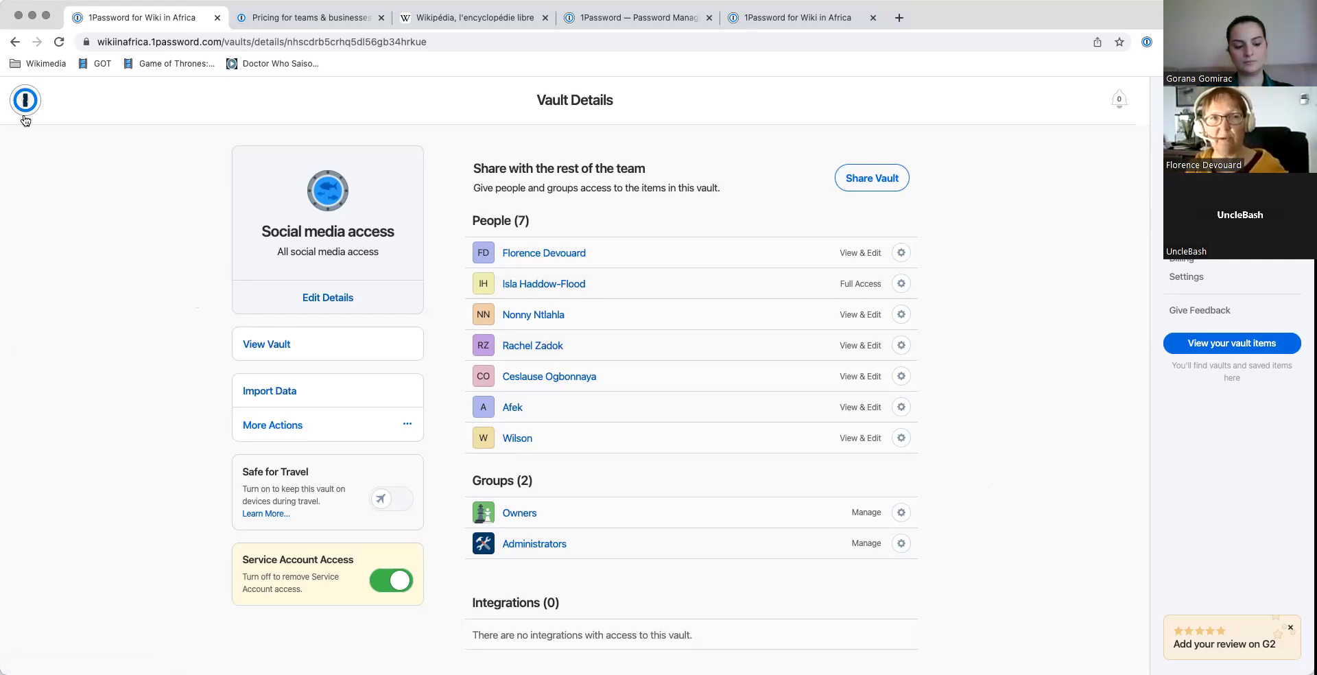
{"action": "left_click", "coordinate": [15, 44]}
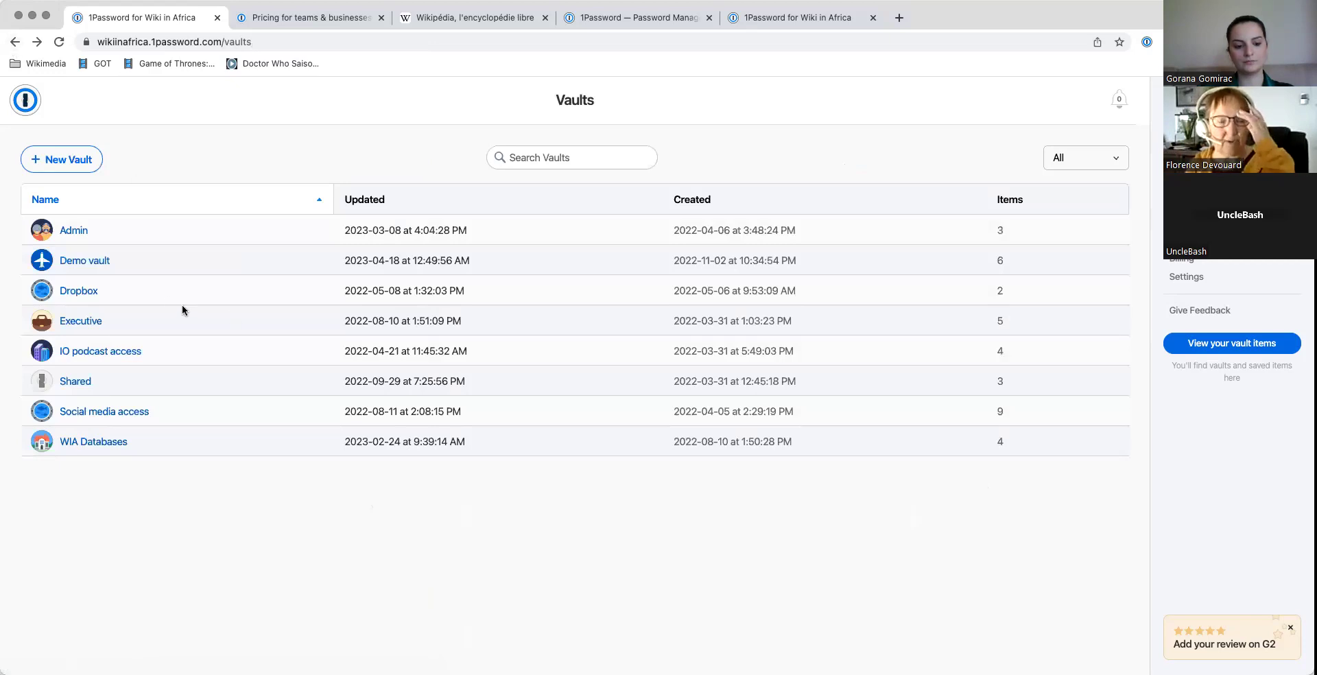
Step: Select the Demo vault and view all six of its items
{"action": "left_click", "coordinate": [82, 266]}
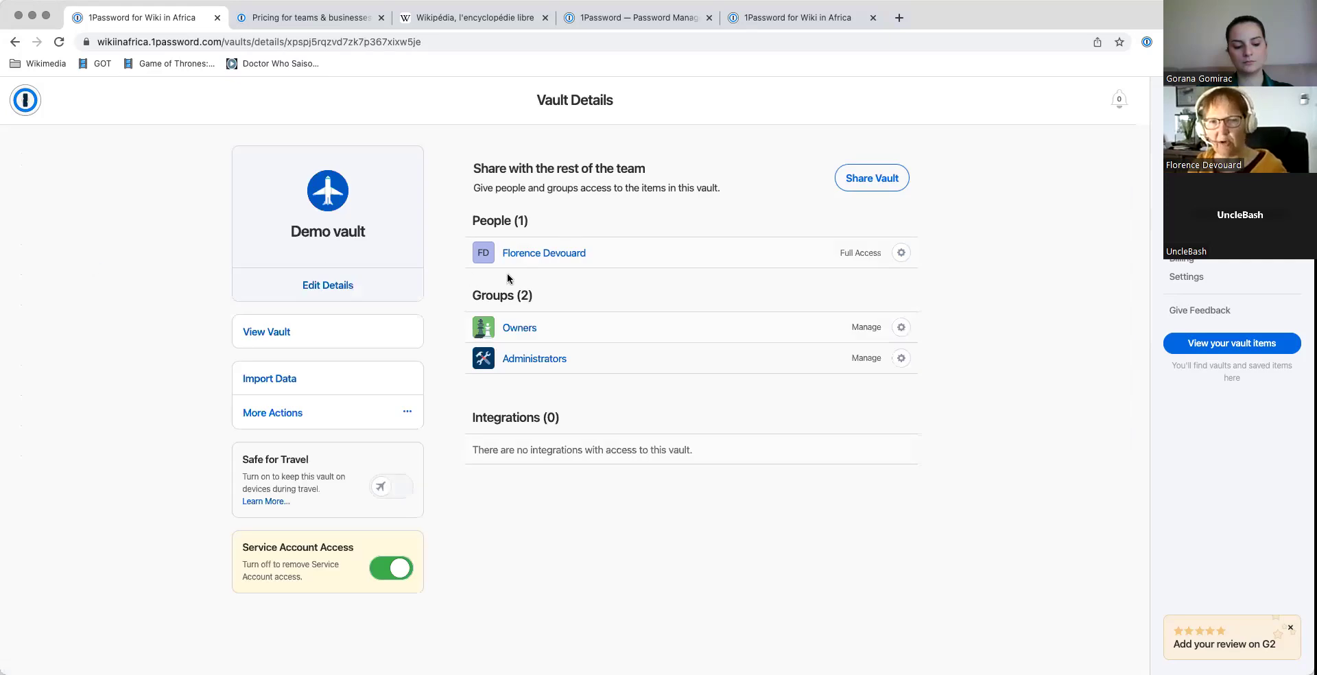
{"action": "left_click", "coordinate": [266, 334]}
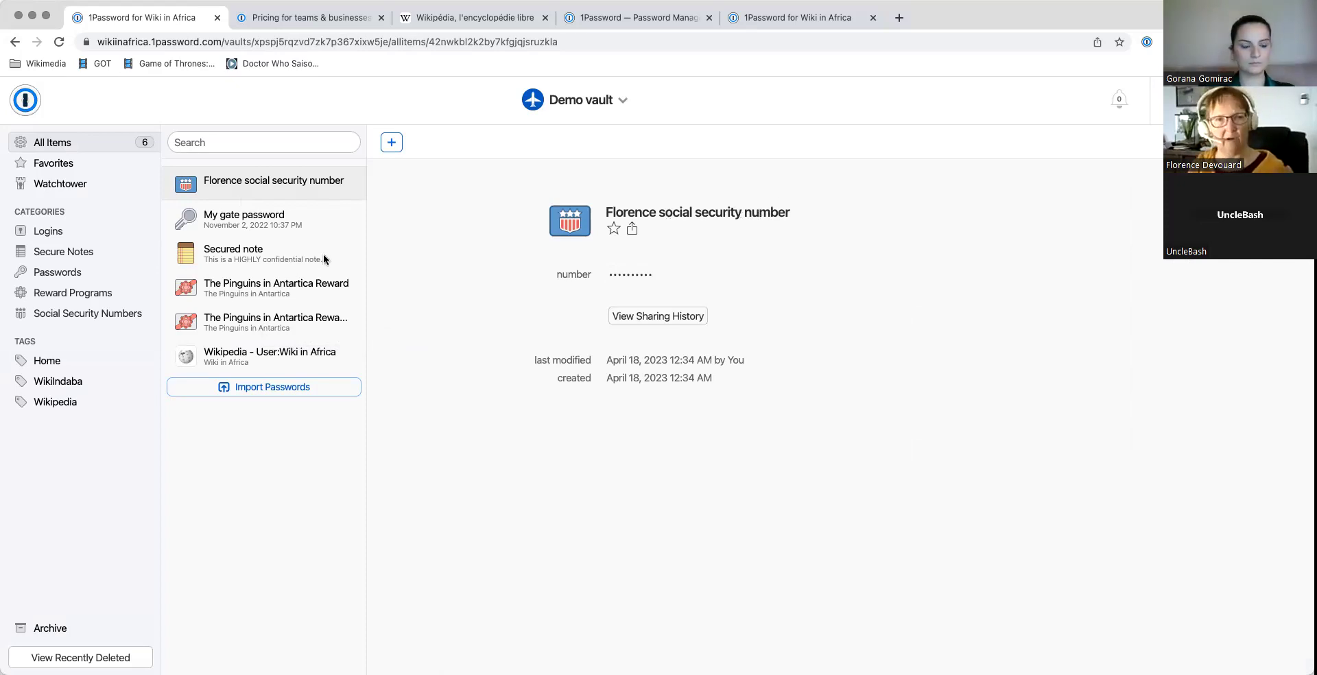
Step: Browse Secured note and the Pinguins reward, then open My gate password's strength, notes and Home tag
{"action": "left_click", "coordinate": [246, 259]}
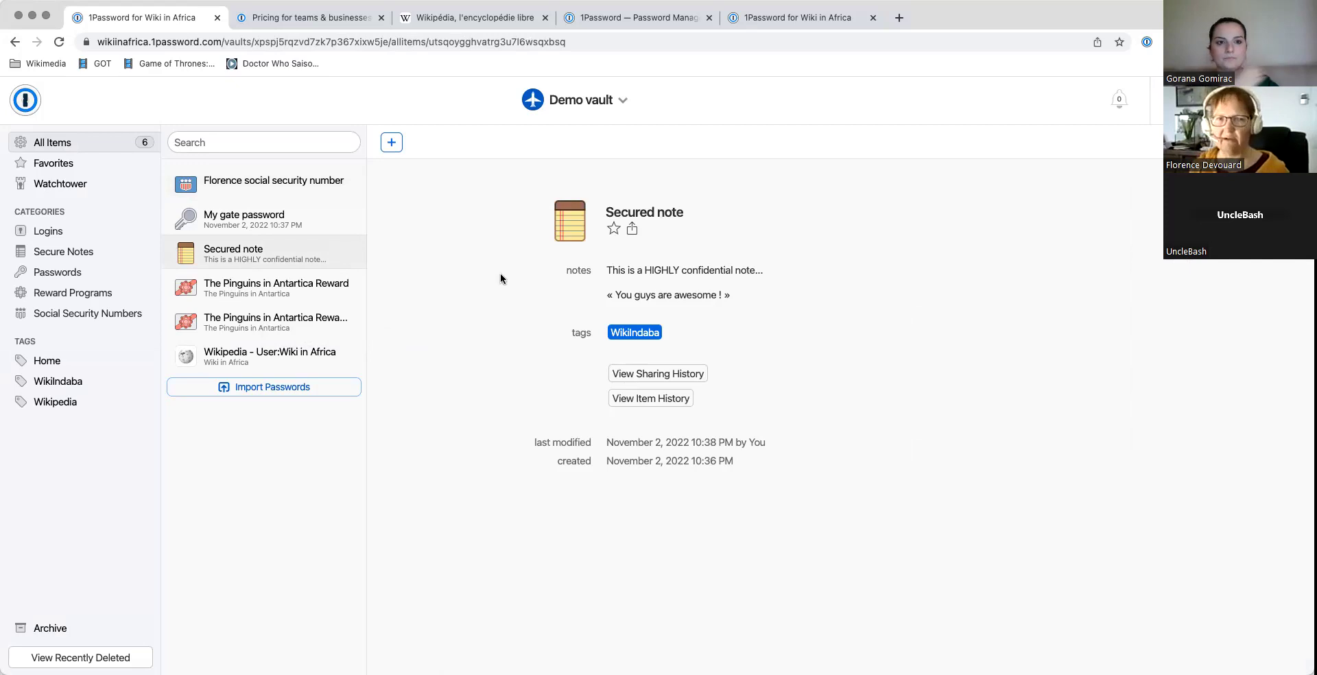
{"action": "left_click", "coordinate": [274, 295]}
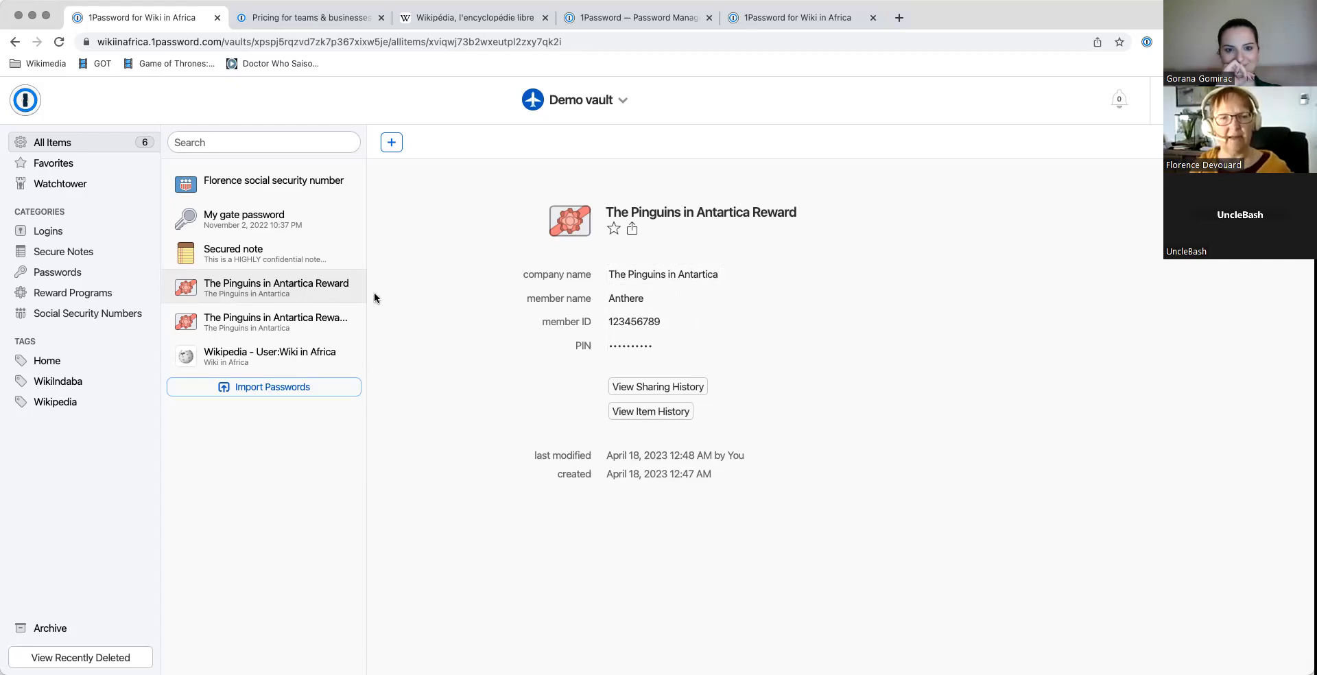
{"action": "left_click", "coordinate": [236, 220]}
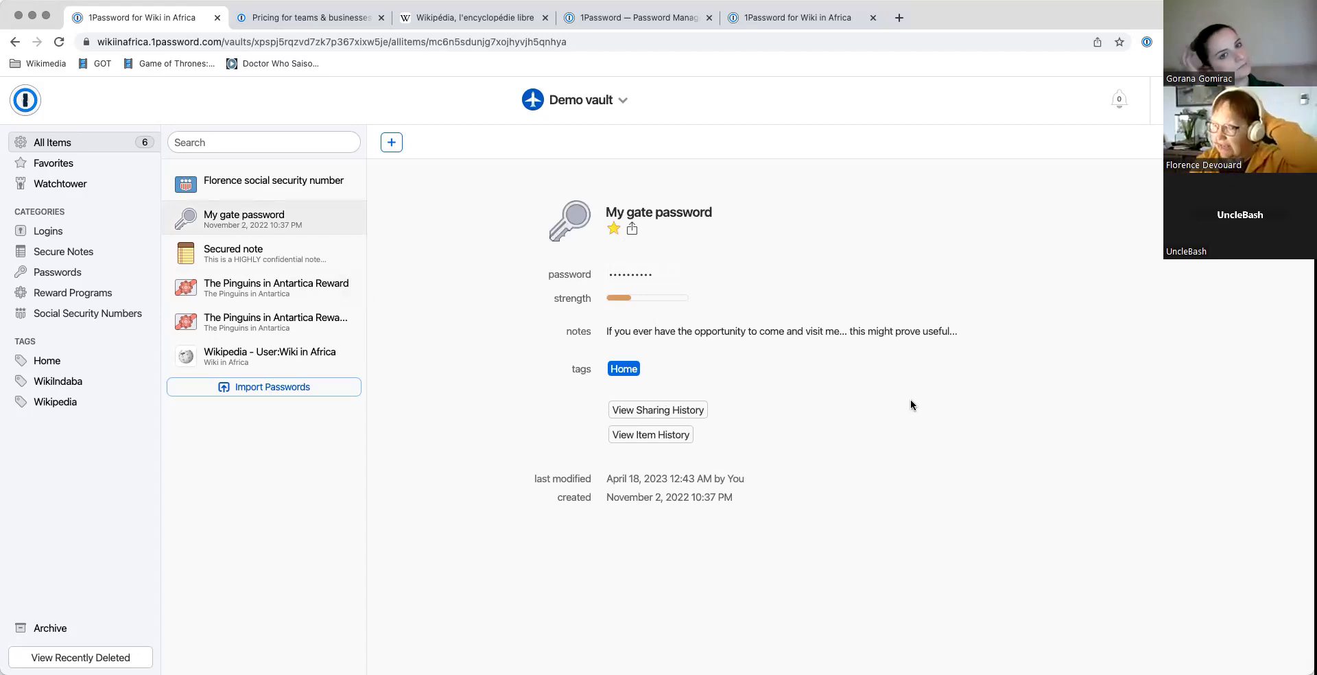
{"action": "mouse_move", "coordinate": [613, 277]}
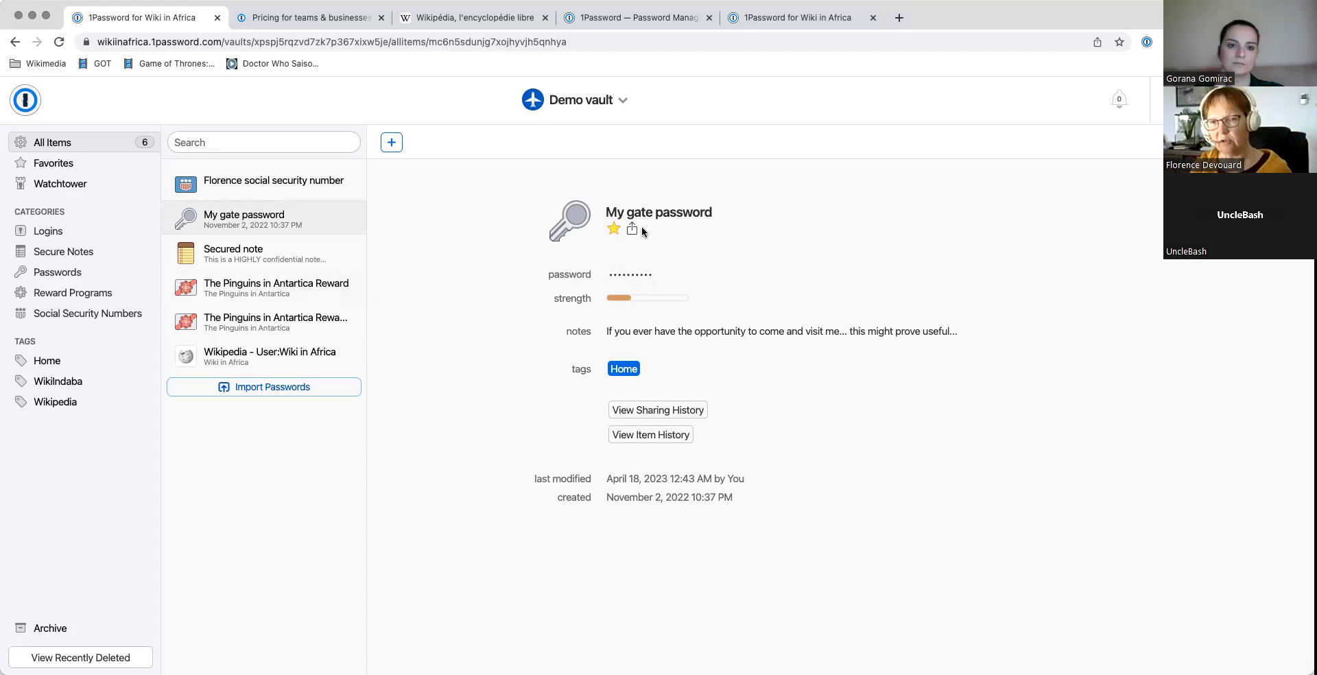
{"action": "mouse_move", "coordinate": [675, 281]}
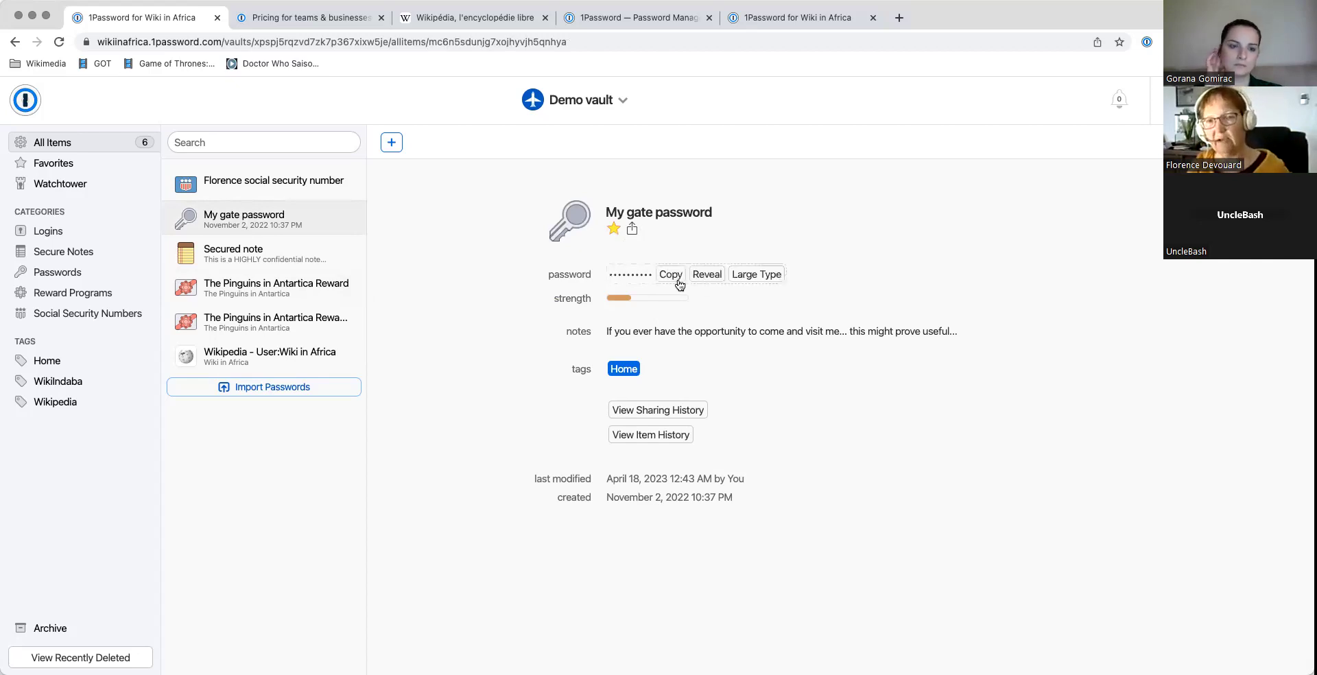
{"action": "left_click", "coordinate": [670, 276]}
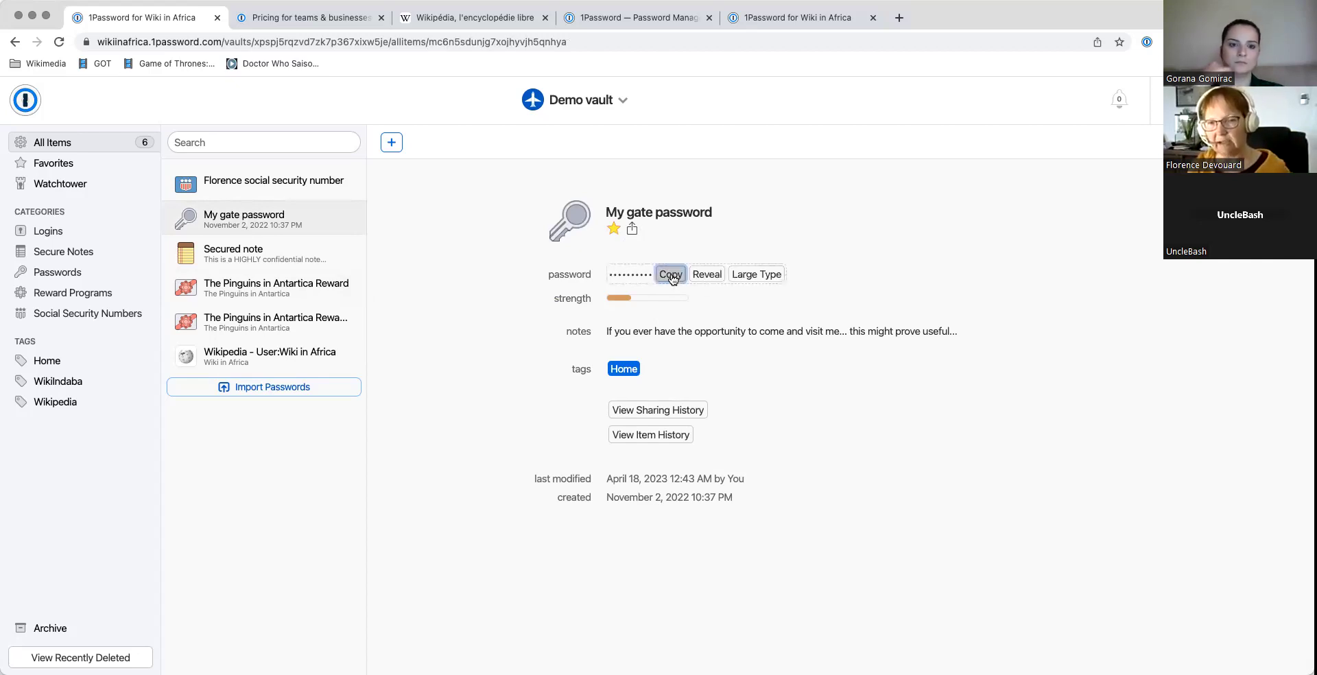
{"action": "left_click", "coordinate": [707, 276]}
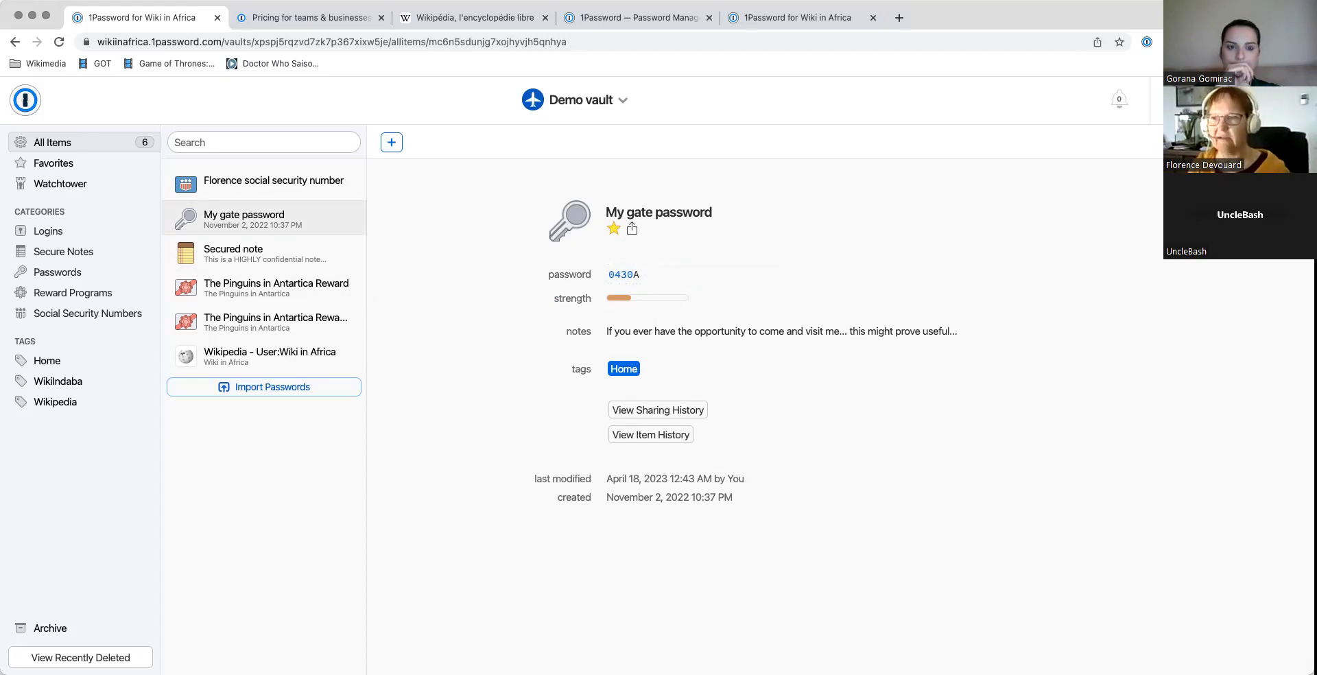
{"action": "left_click", "coordinate": [1284, 142]}
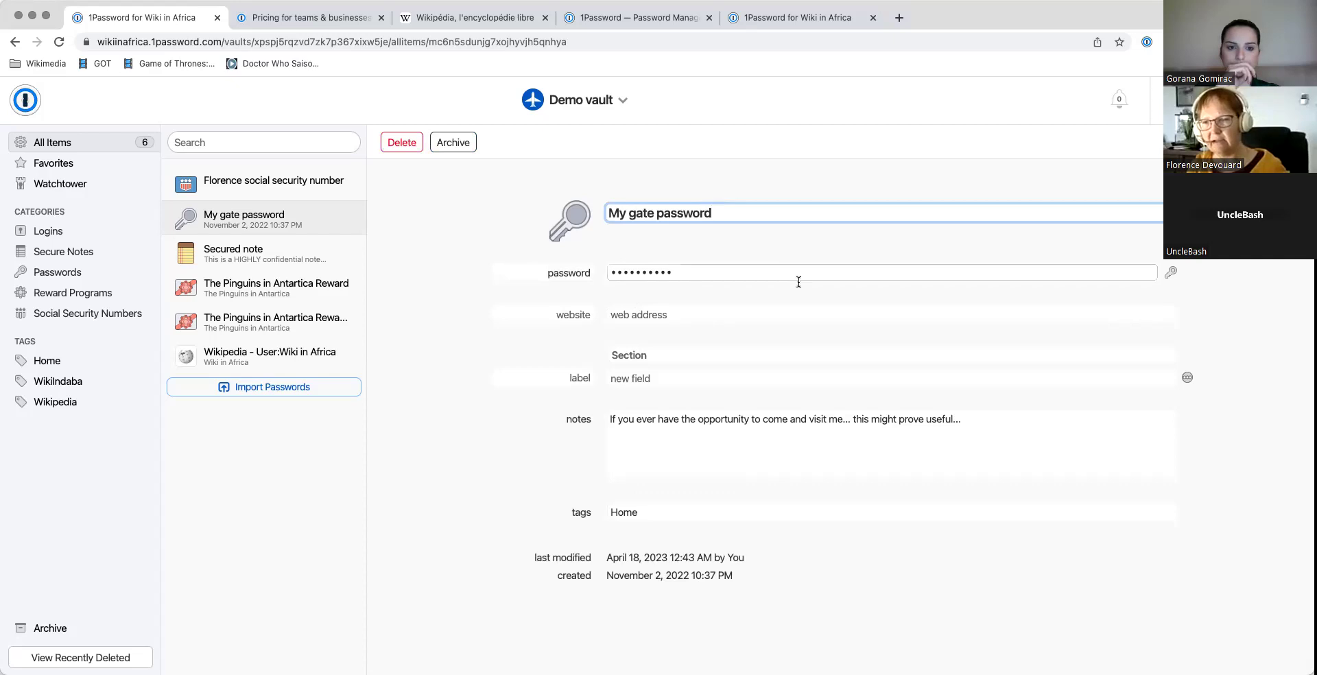
{"action": "left_click", "coordinate": [1173, 276]}
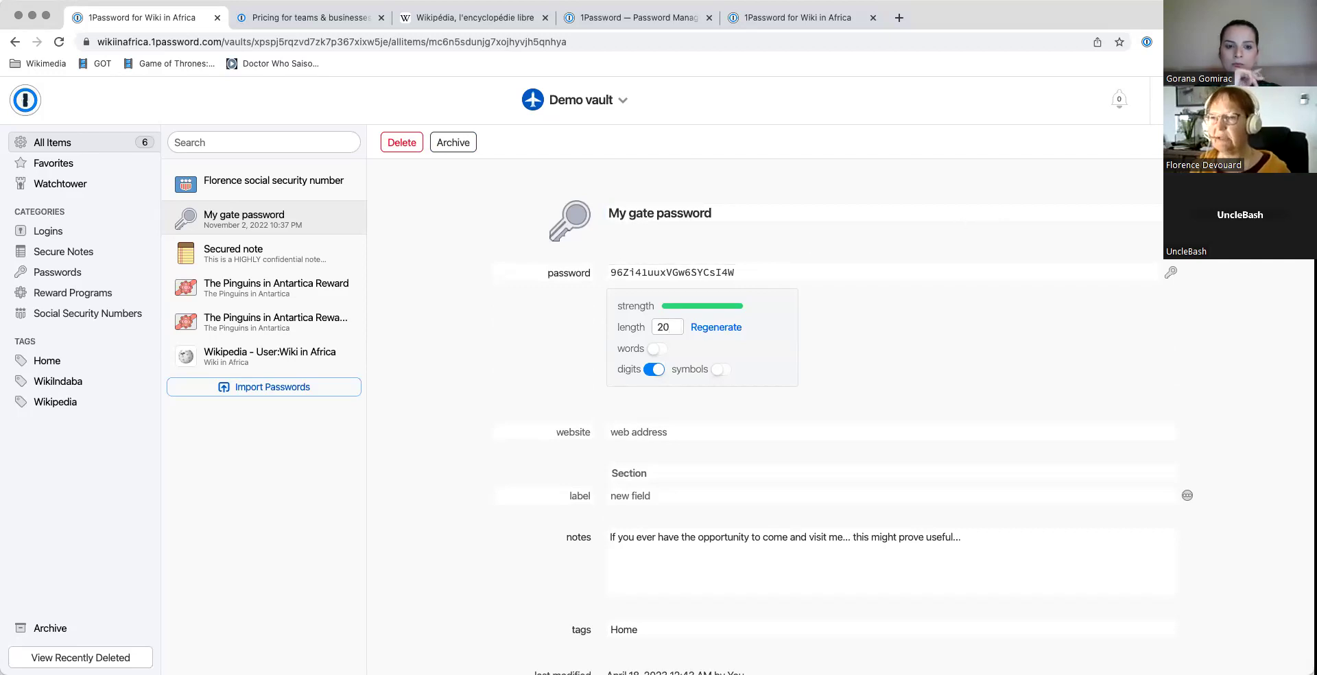
{"action": "key", "text": "Escape"}
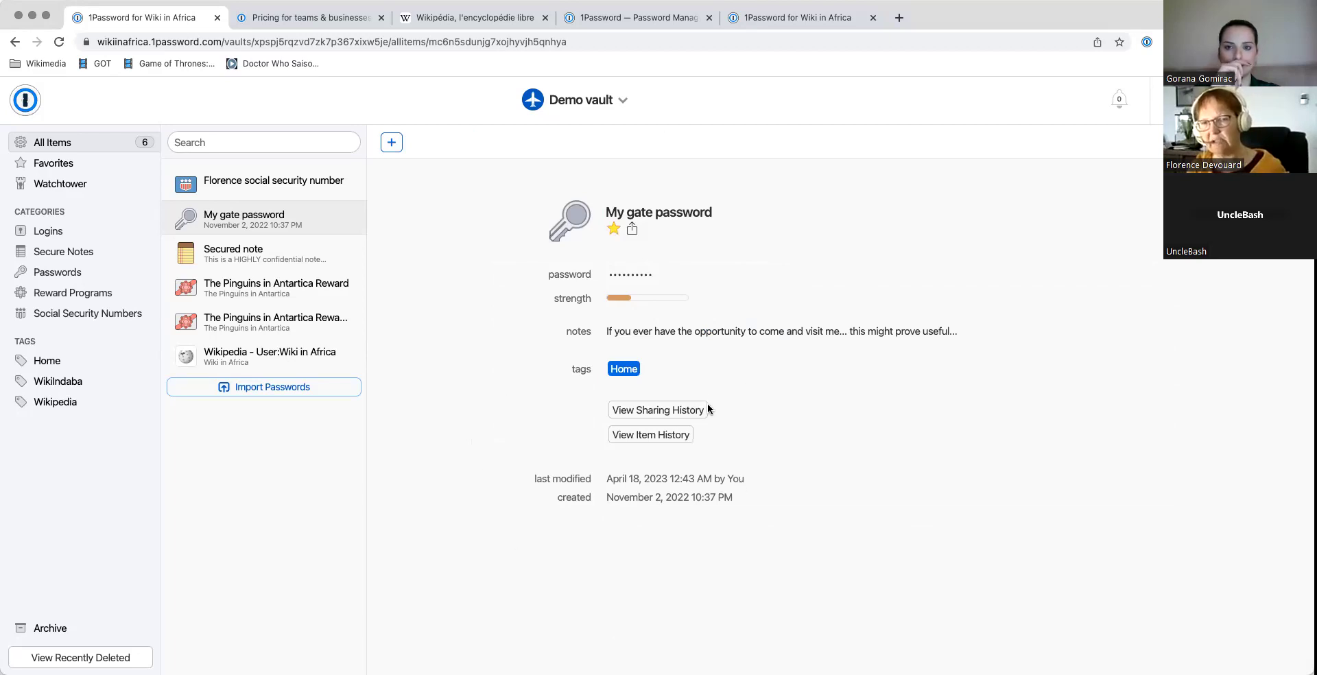
{"action": "left_click", "coordinate": [632, 229]}
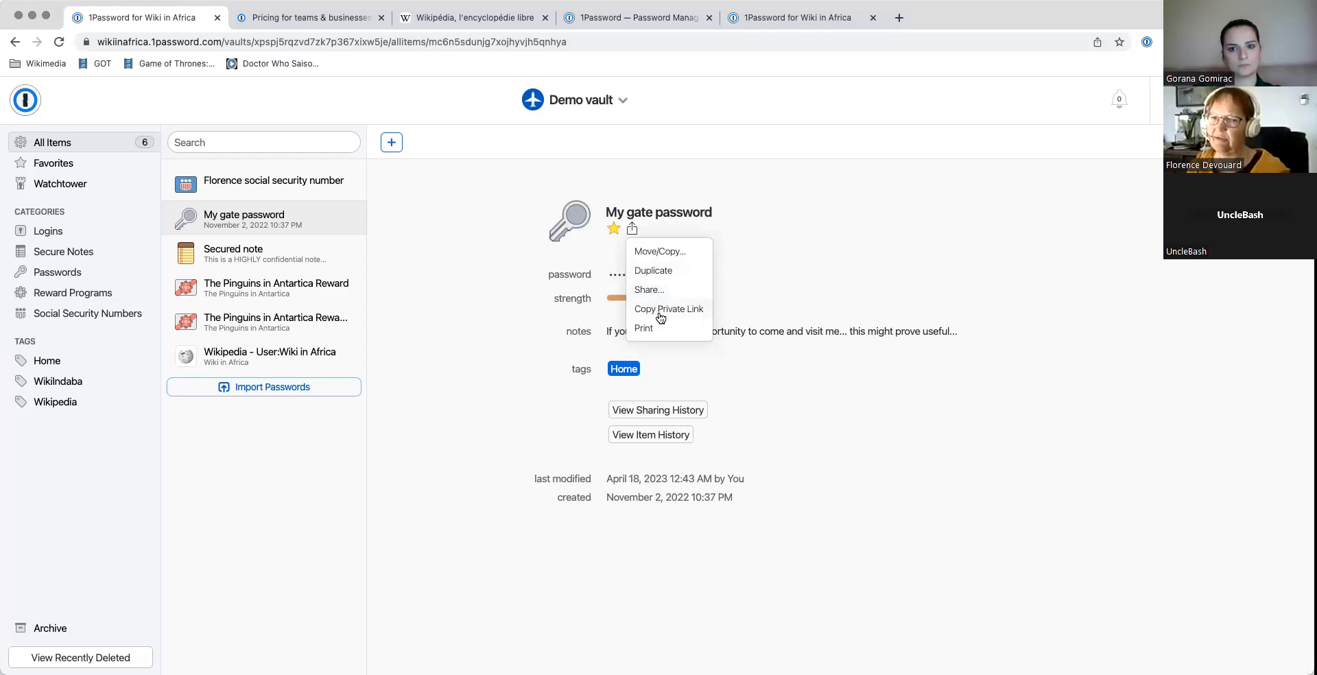
{"action": "left_click", "coordinate": [660, 316]}
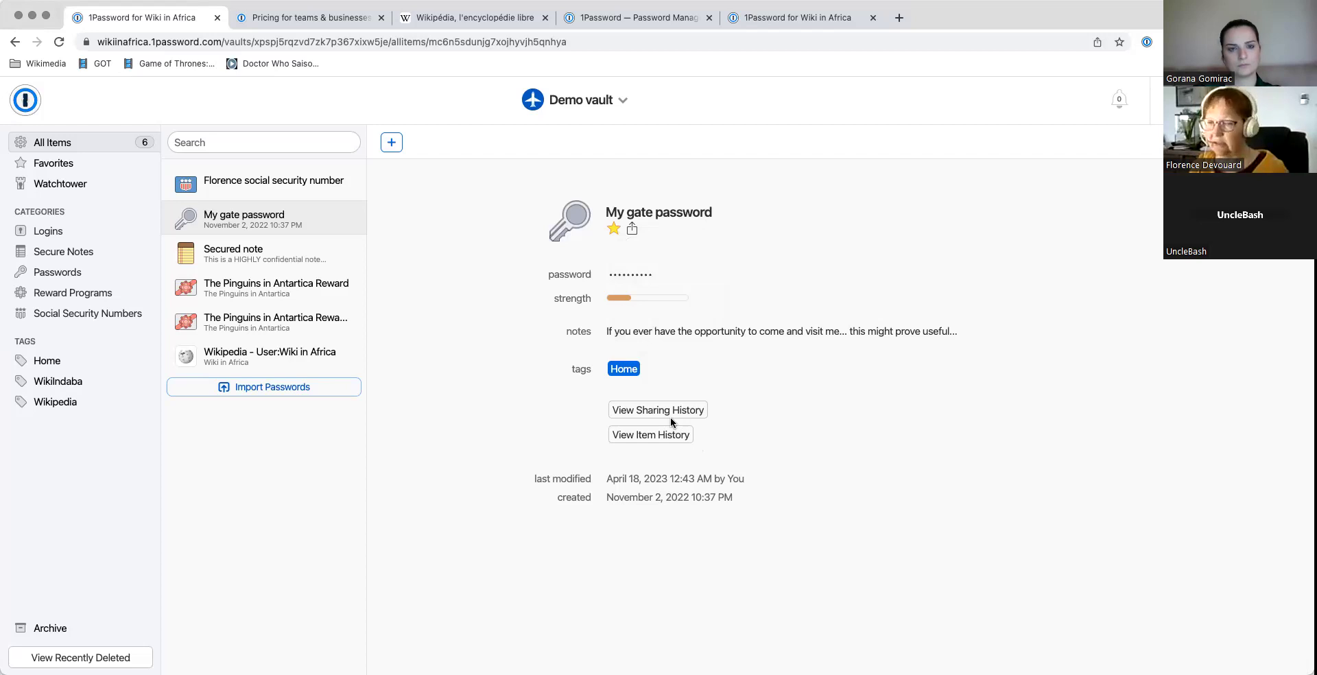
{"action": "left_click", "coordinate": [653, 416]}
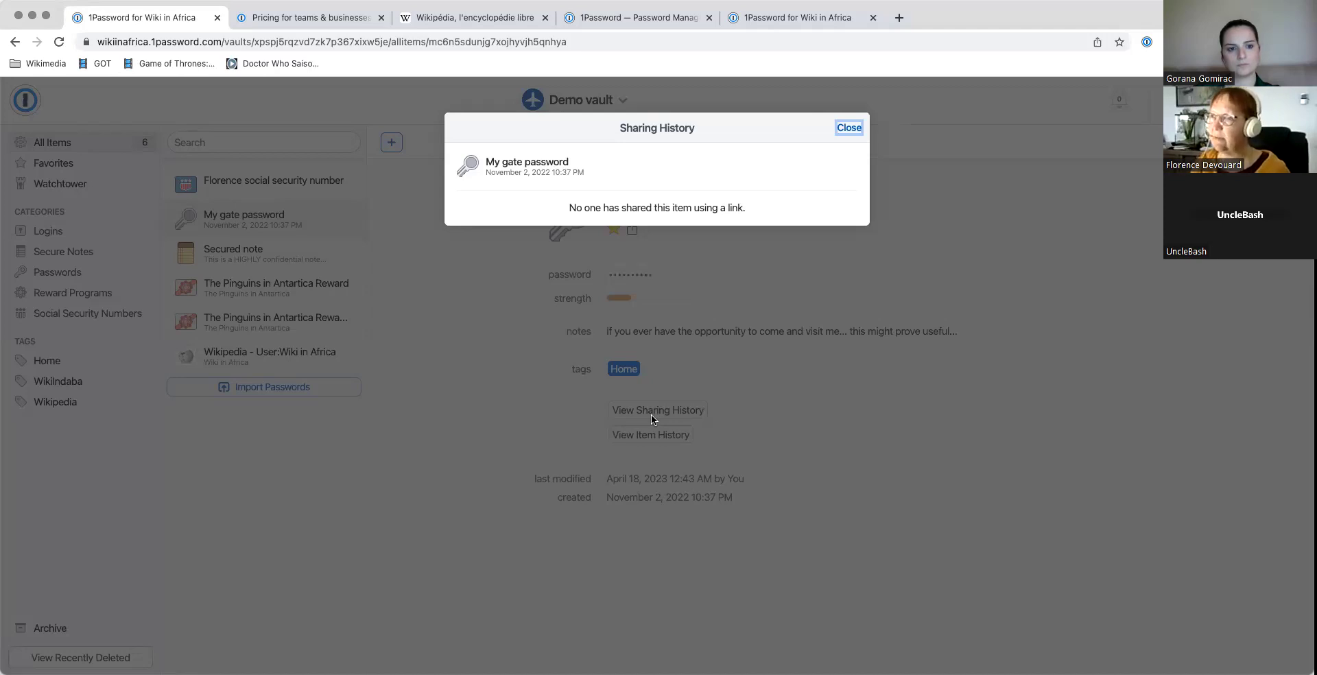
{"action": "left_click", "coordinate": [849, 127]}
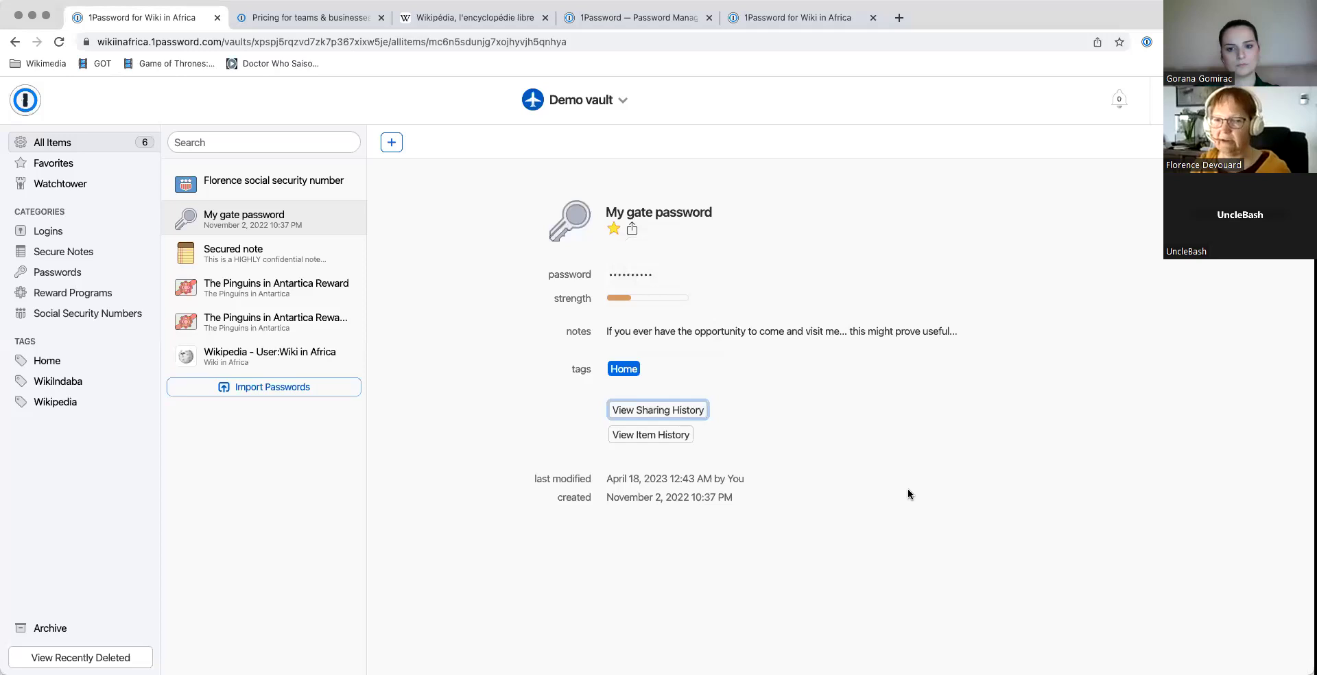
{"action": "left_click", "coordinate": [655, 437]}
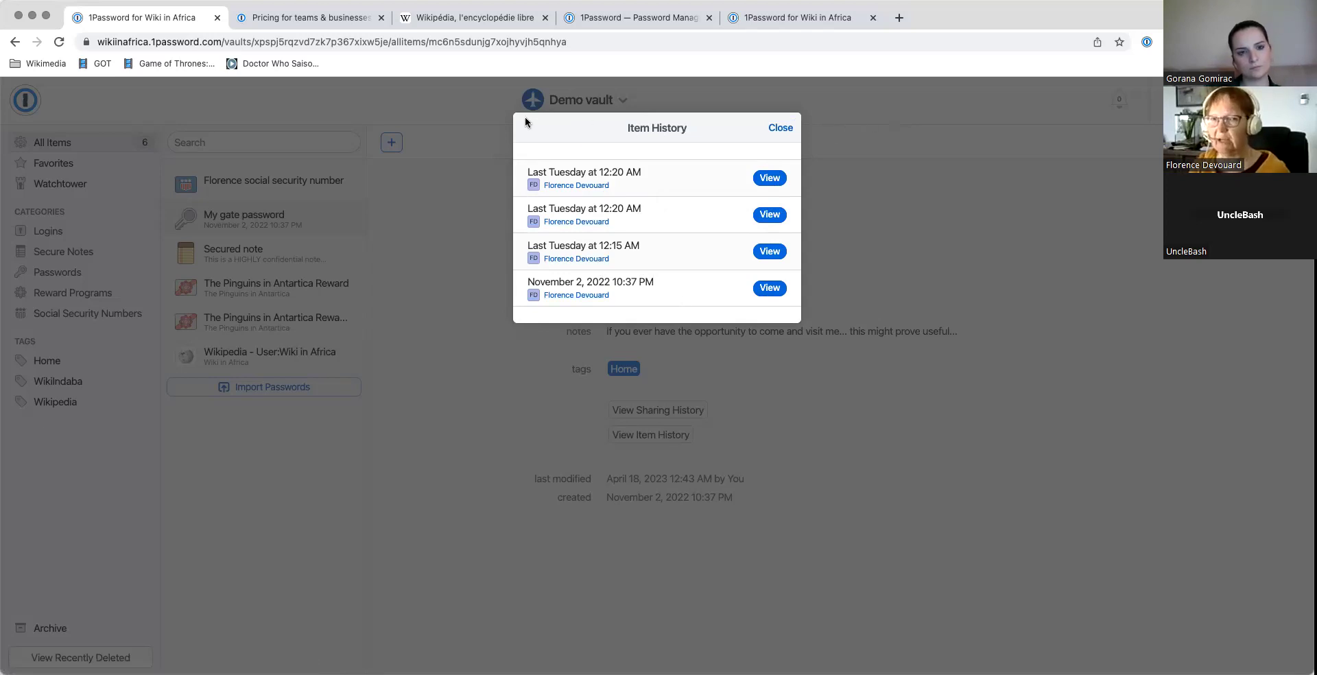
{"action": "left_click", "coordinate": [929, 149]}
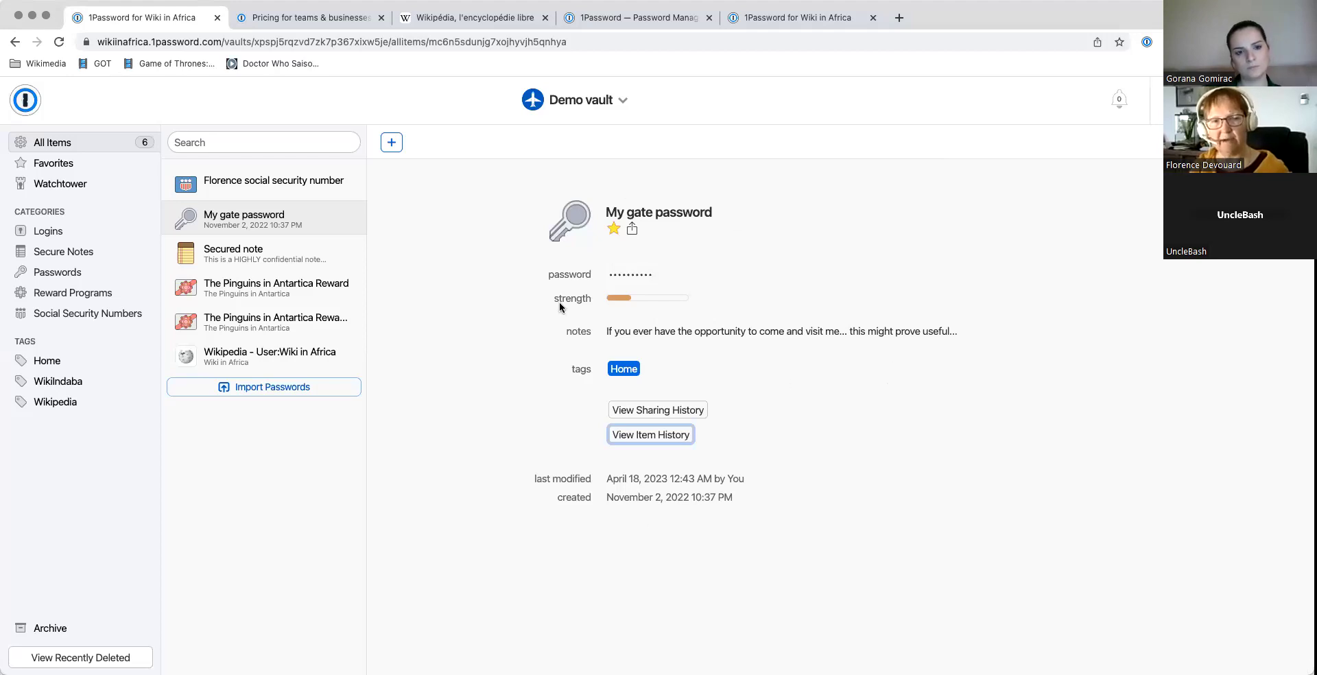
Step: Review the Wikipedia login item's details, then go to the French Wikipedia home page
{"action": "left_click", "coordinate": [257, 354]}
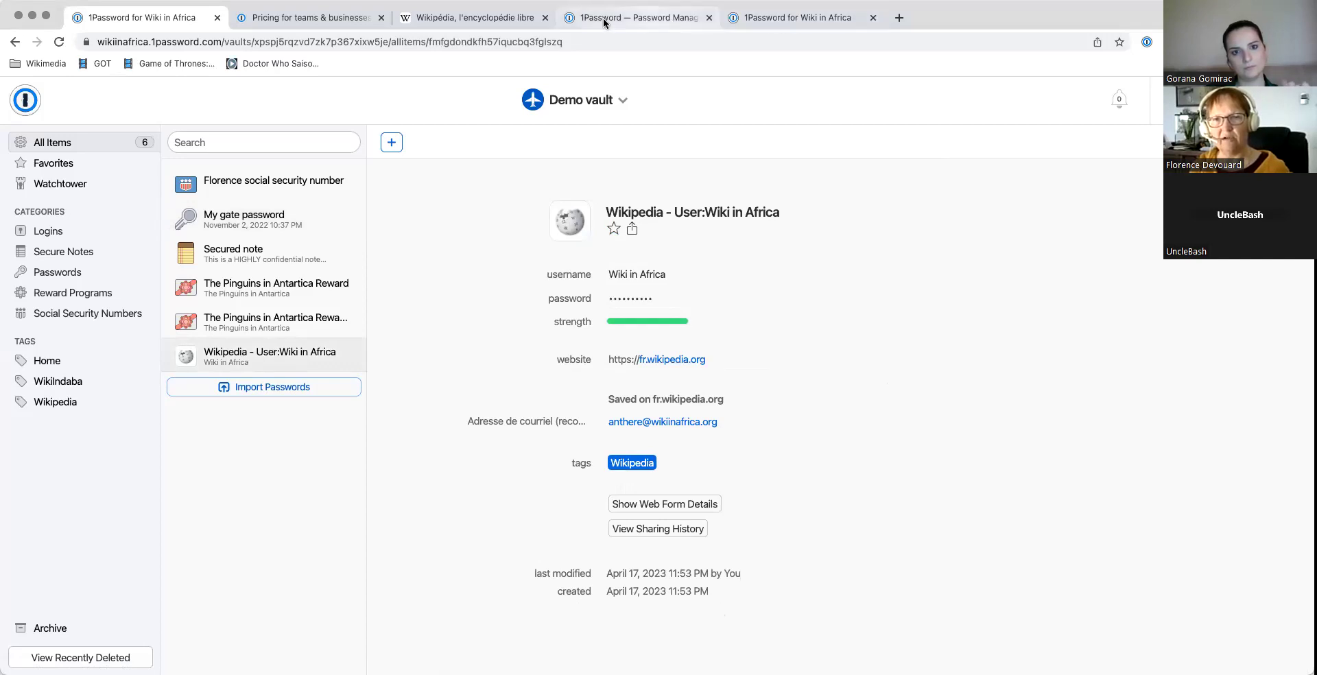
{"action": "left_click", "coordinate": [464, 19]}
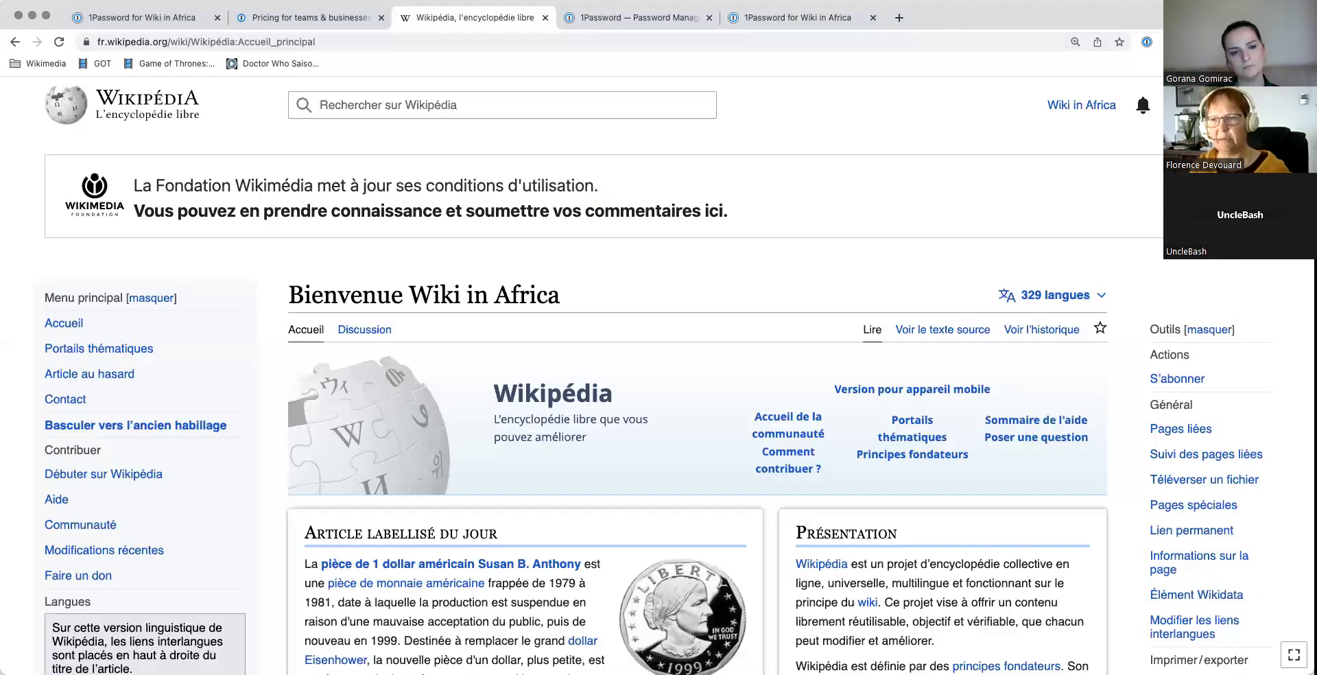
Step: Log out of Wikipedia via the user menu and open the Se connecter form
{"action": "left_click", "coordinate": [1255, 105]}
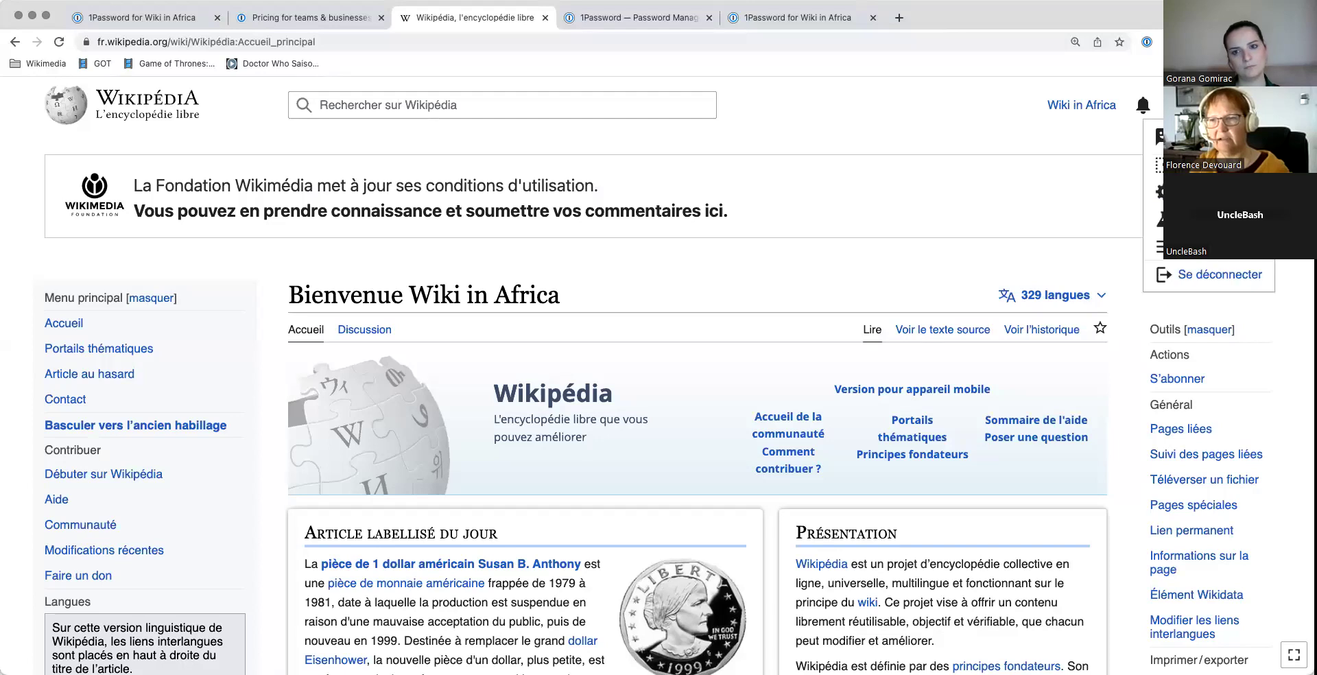
{"action": "left_click", "coordinate": [1211, 276]}
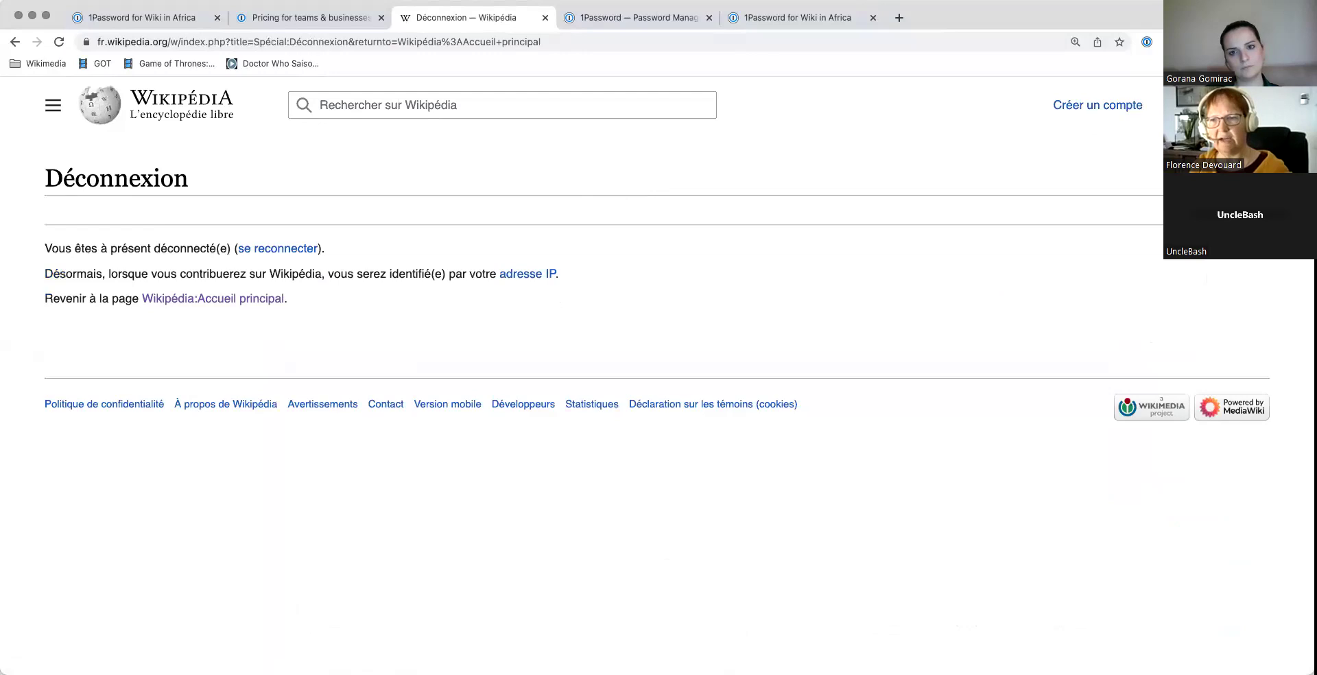
{"action": "left_click", "coordinate": [1195, 105]}
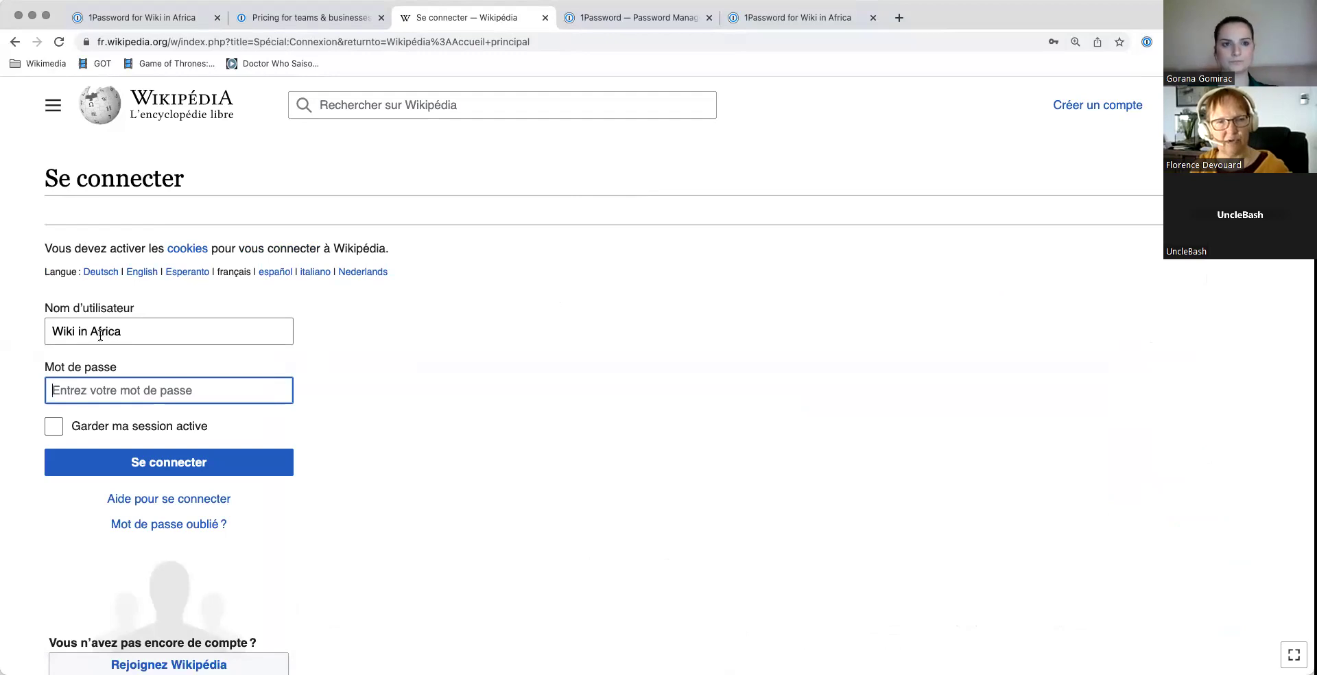
Step: Reload the login page, autofill the saved password from 1Password, and sign in
{"action": "left_click", "coordinate": [245, 390]}
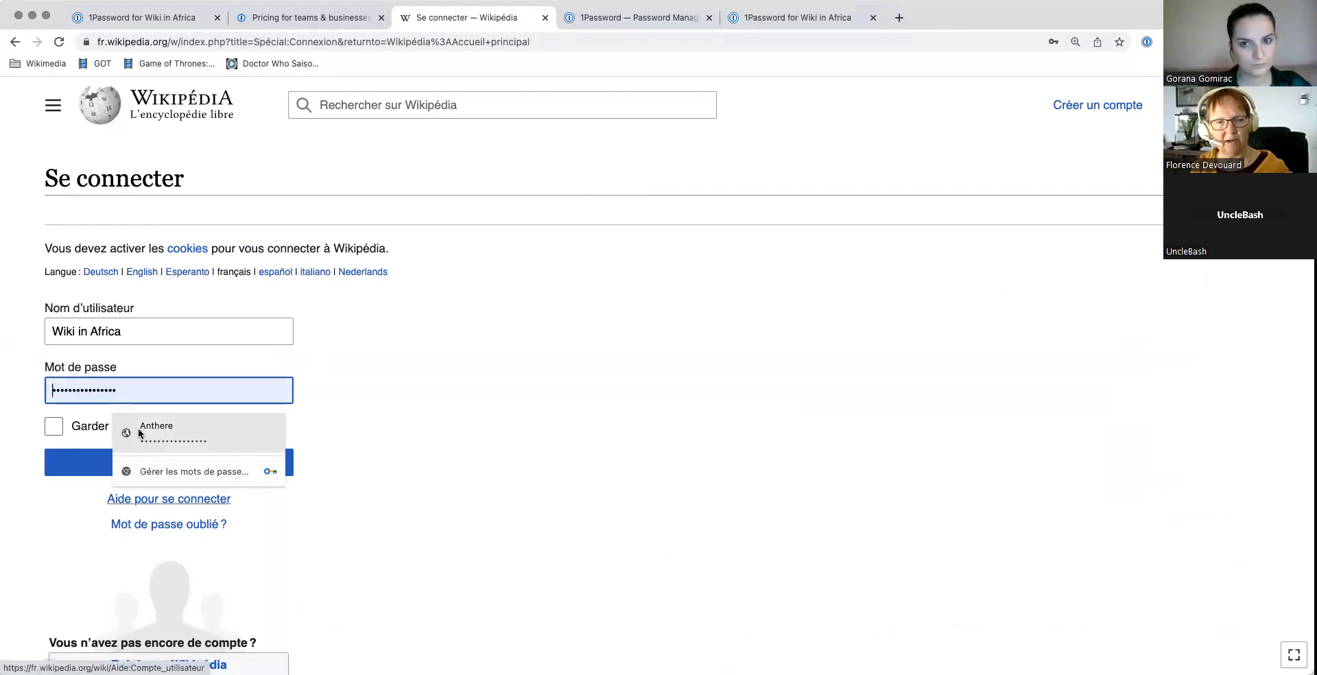
{"action": "left_click", "coordinate": [1146, 45]}
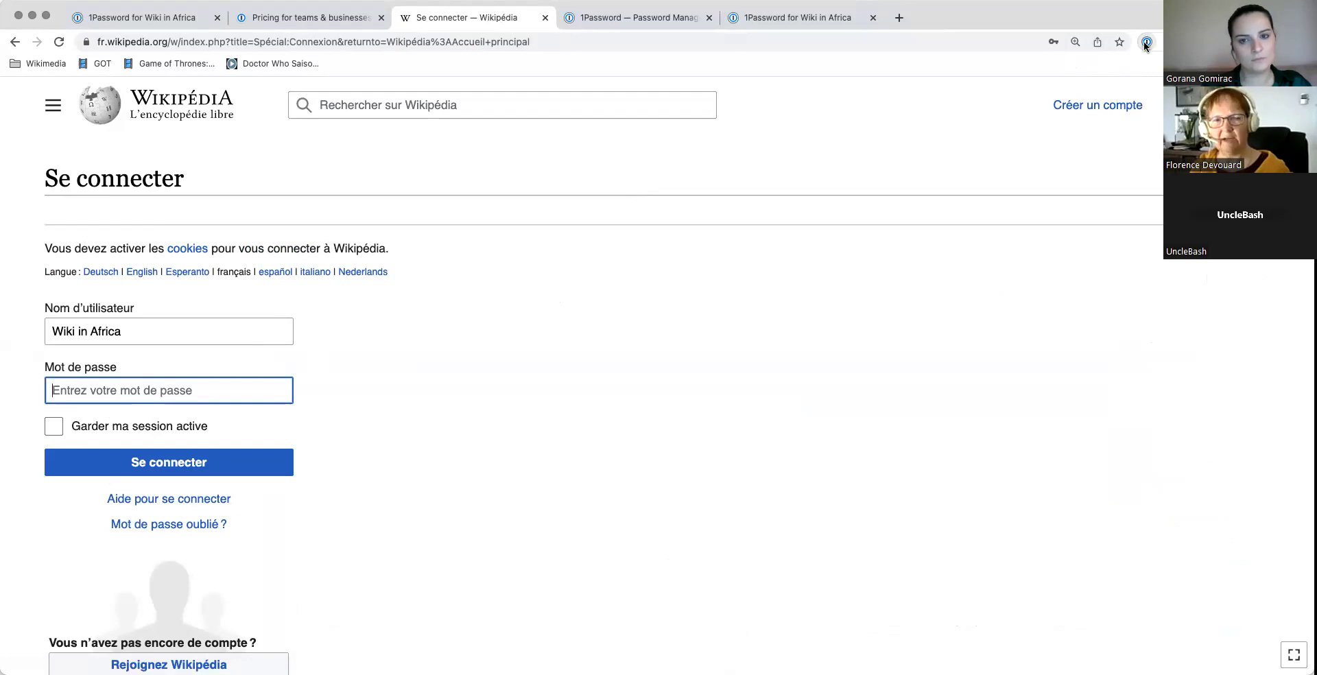
{"action": "left_click", "coordinate": [445, 41]}
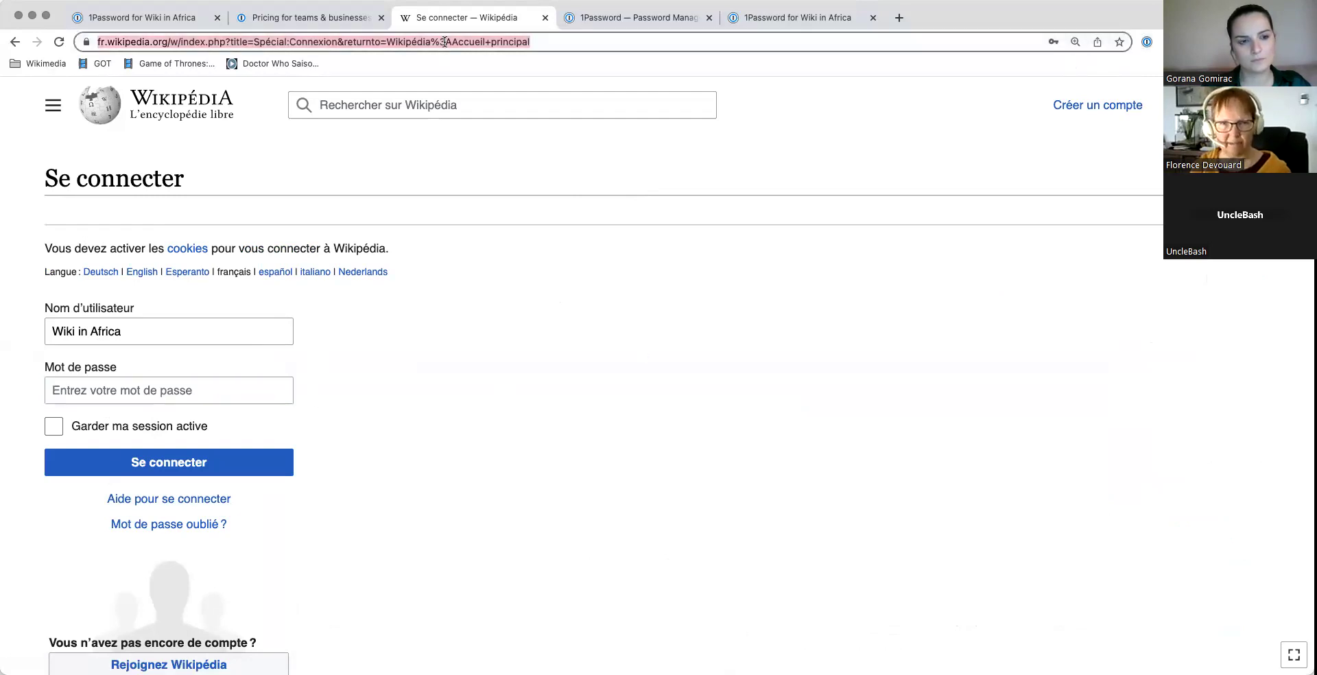
{"action": "key", "text": "Return"}
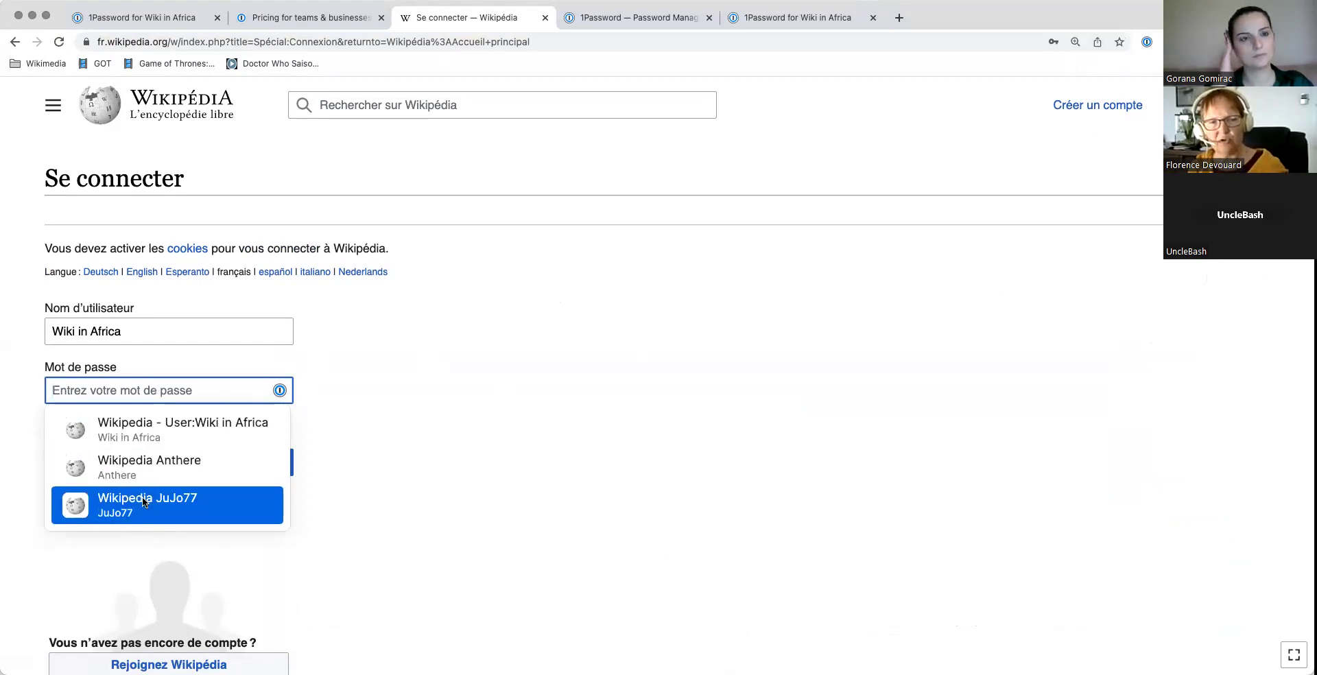
{"action": "left_click", "coordinate": [168, 430]}
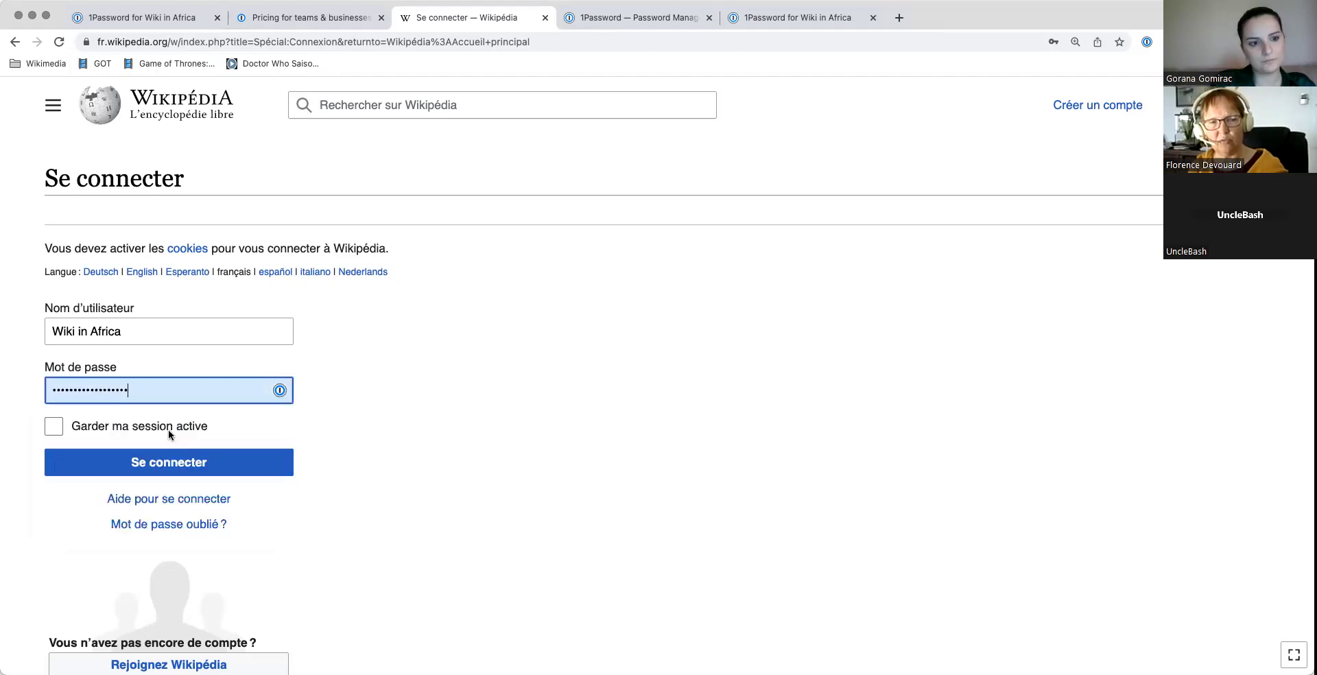
{"action": "left_click", "coordinate": [535, 397]}
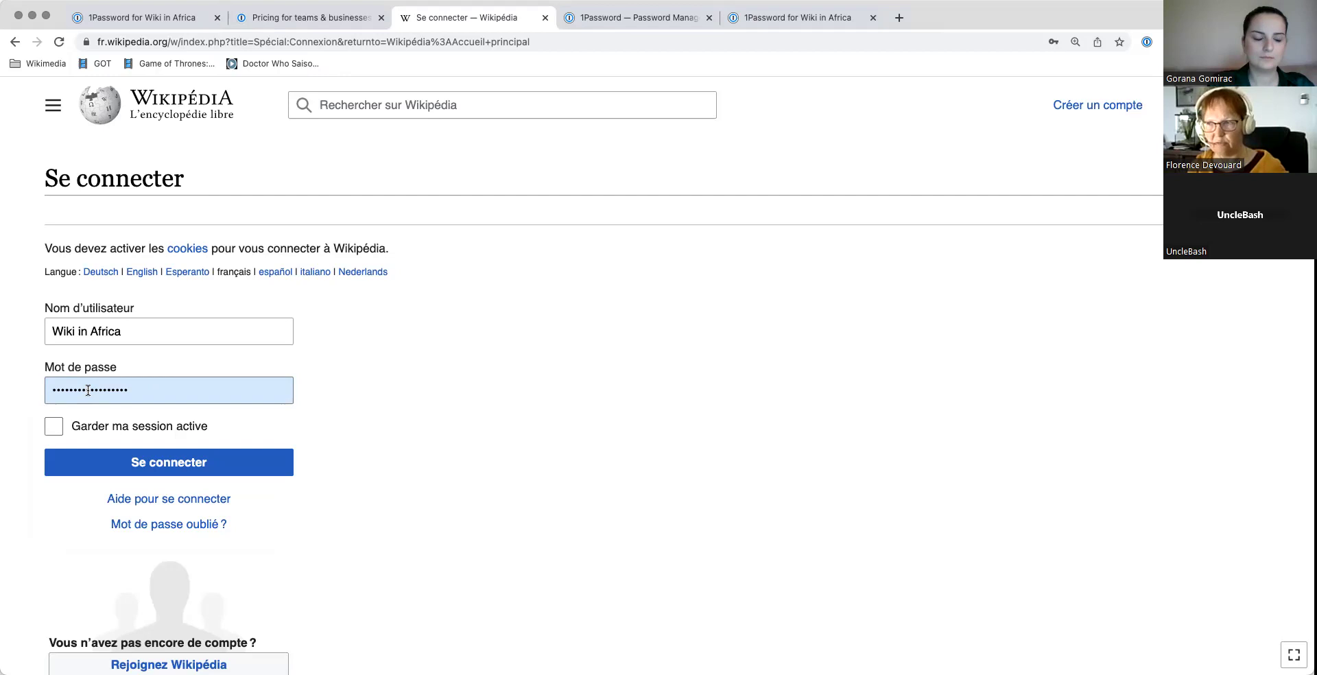
{"action": "left_click", "coordinate": [168, 464]}
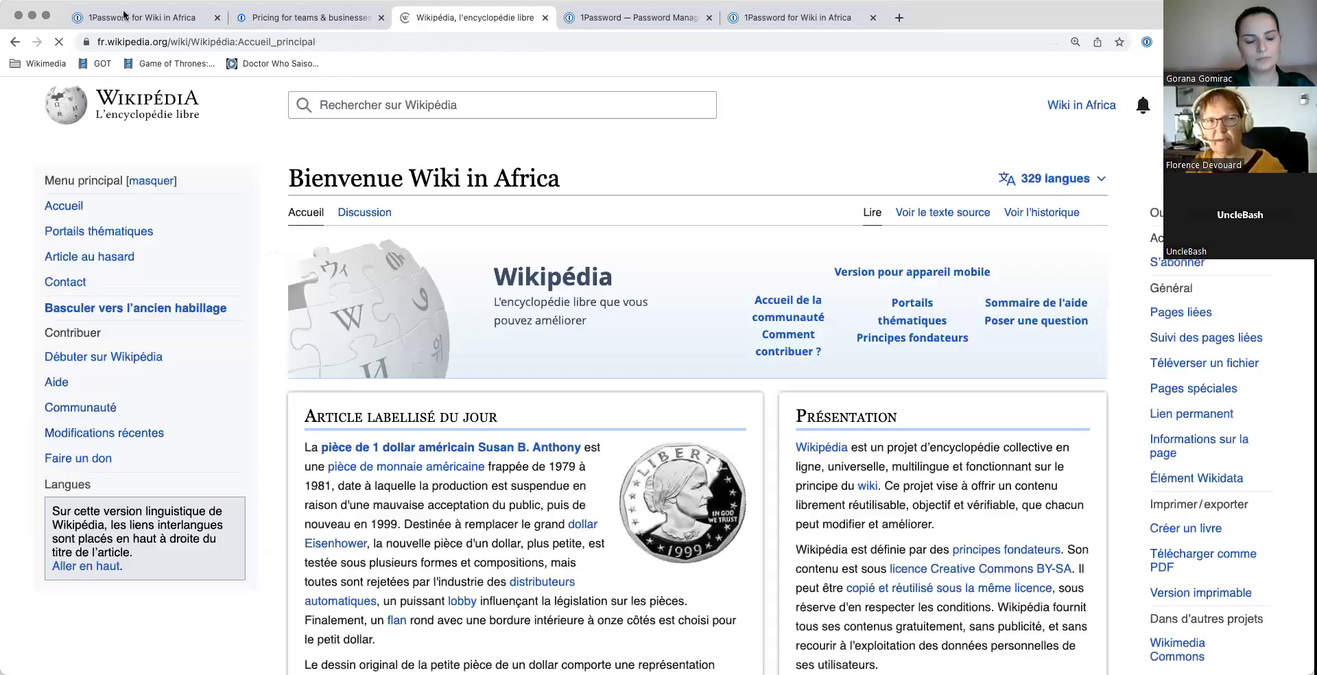
Step: Start a new Bank Account item in 1Password, then cancel it unsaved with Escape
{"action": "left_click", "coordinate": [158, 19]}
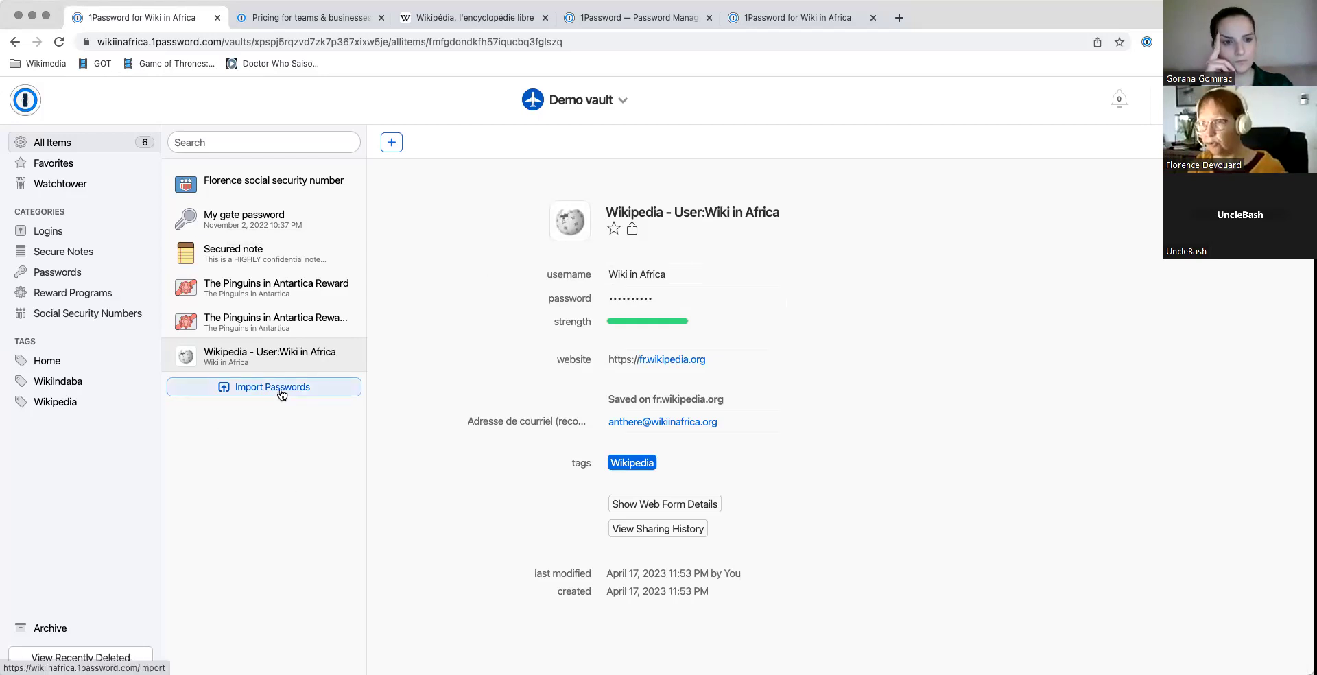
{"action": "left_click", "coordinate": [392, 144]}
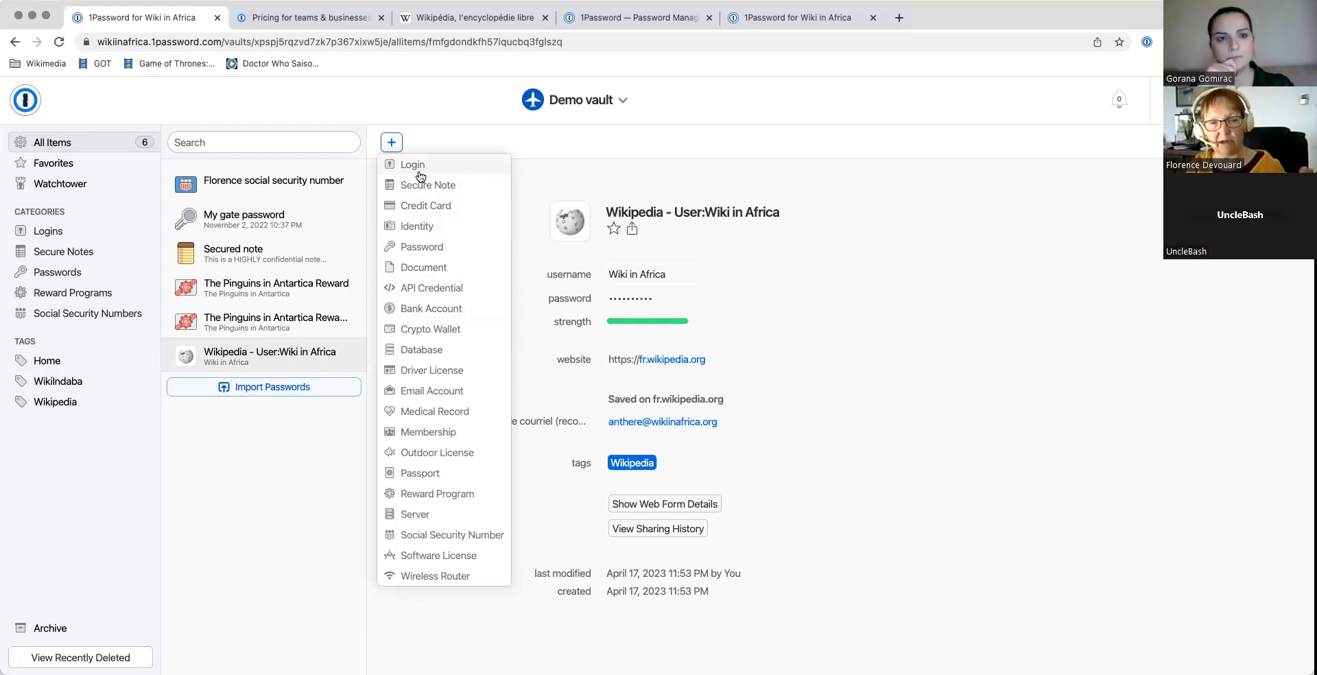
{"action": "left_click", "coordinate": [430, 310]}
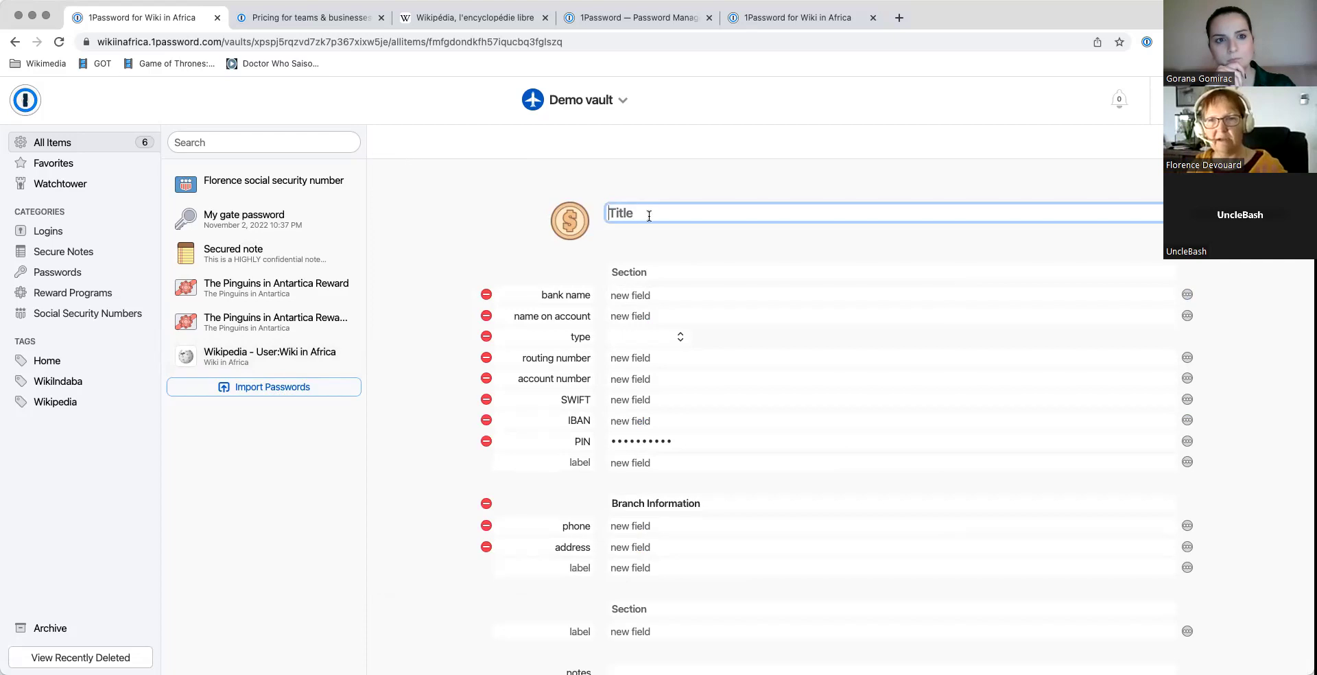
{"action": "key", "text": "Escape"}
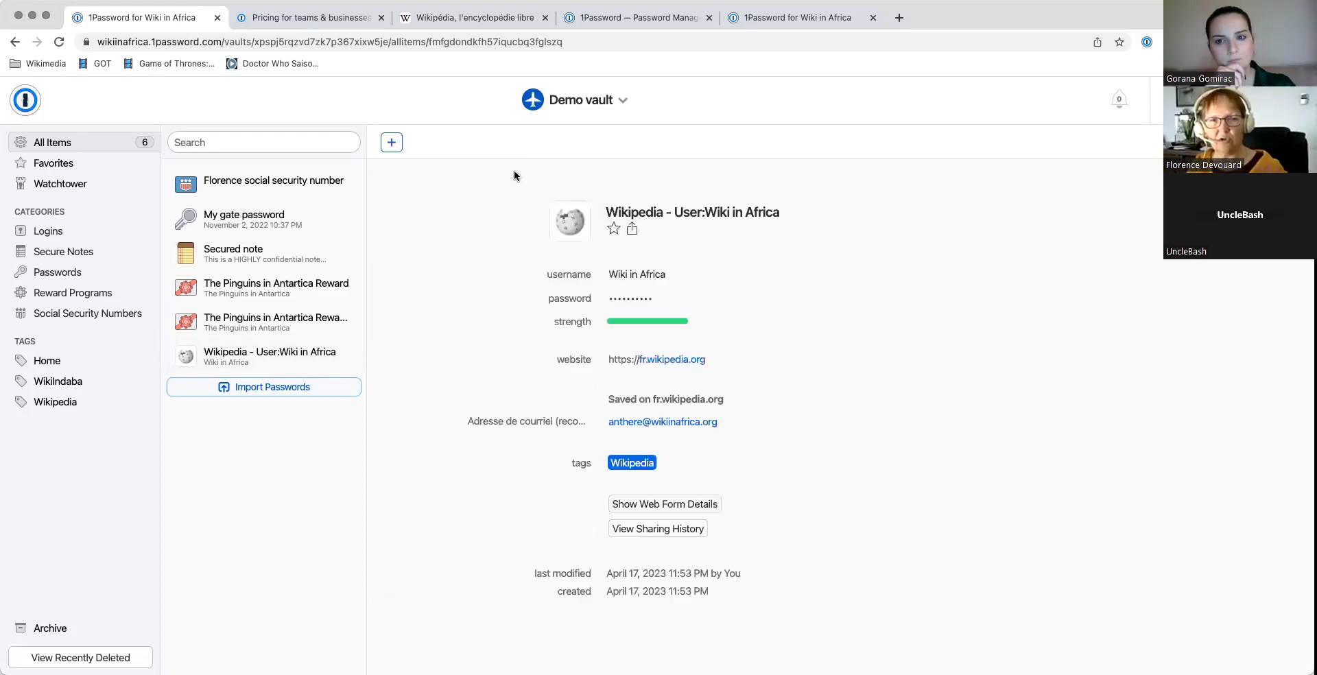
Step: Start a new blank Login item, then open the Wikipedia tab's account menu
{"action": "left_click", "coordinate": [391, 142]}
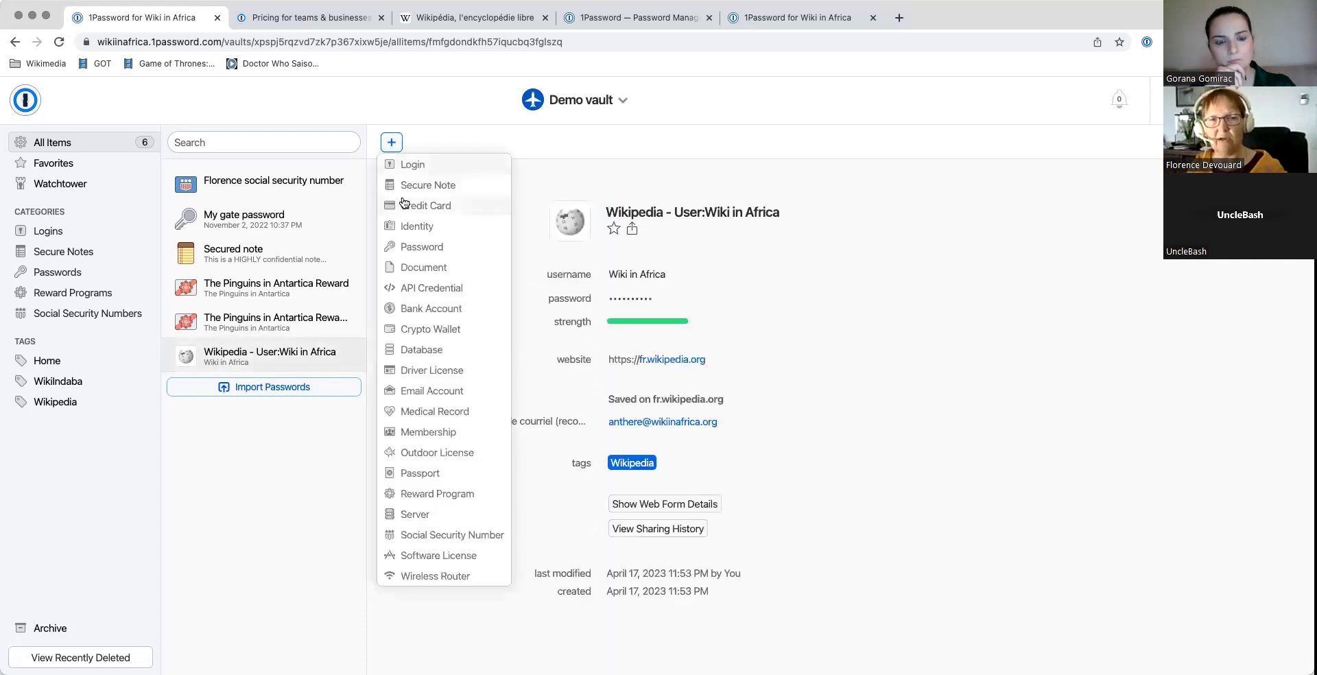
{"action": "left_click", "coordinate": [413, 165]}
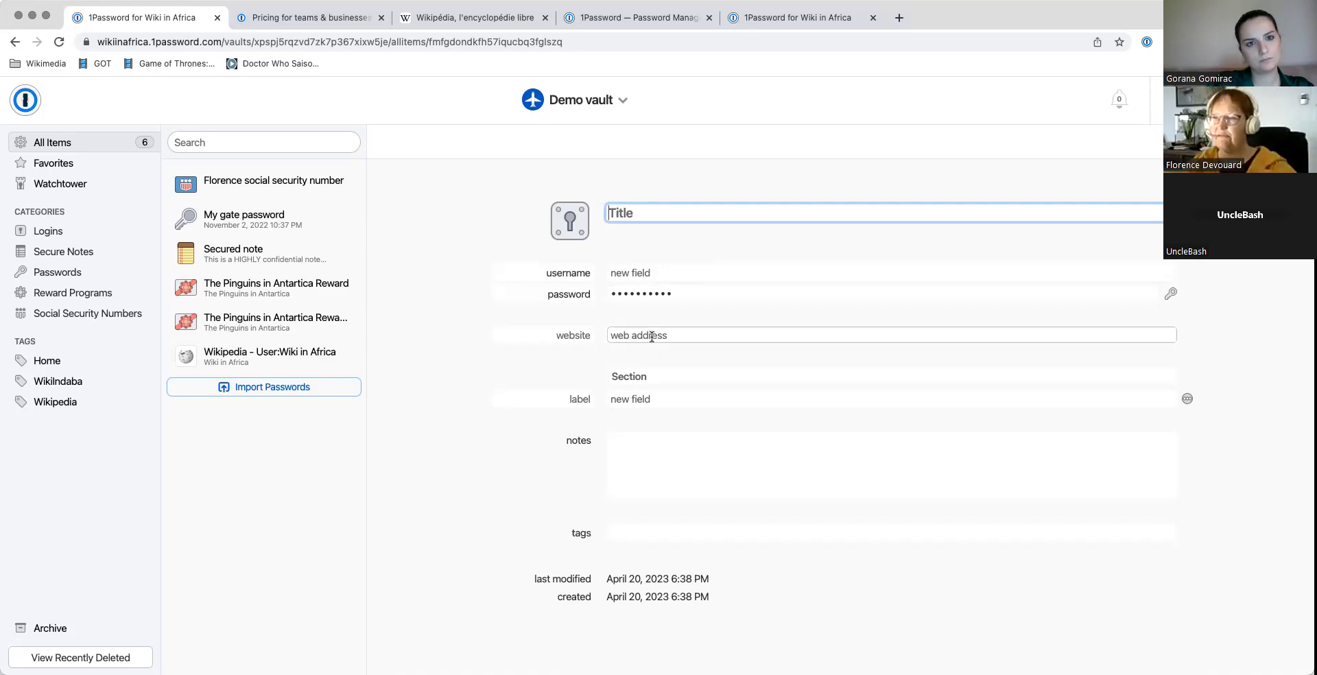
{"action": "left_click", "coordinate": [486, 18]}
{"action": "left_click", "coordinate": [1258, 105]}
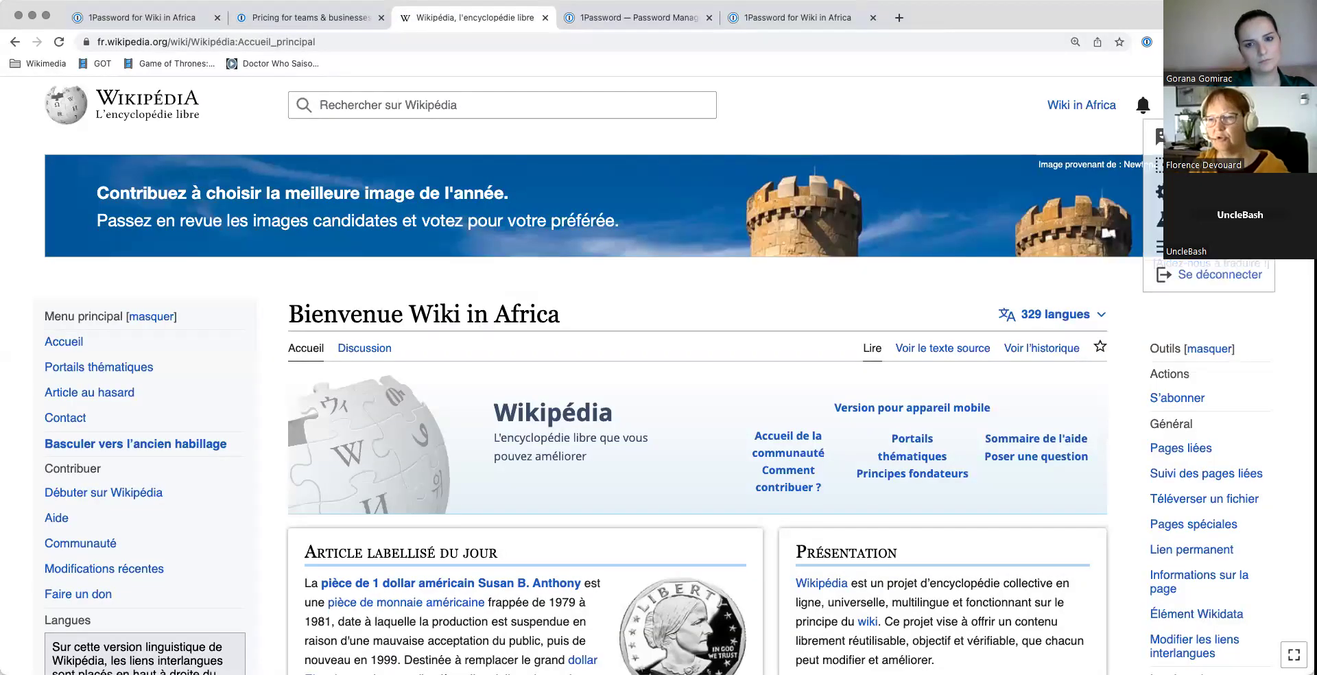
Step: Log out, open Créer un compte, type then erase test username 'qfss', return to 1Password
{"action": "left_click", "coordinate": [1219, 275]}
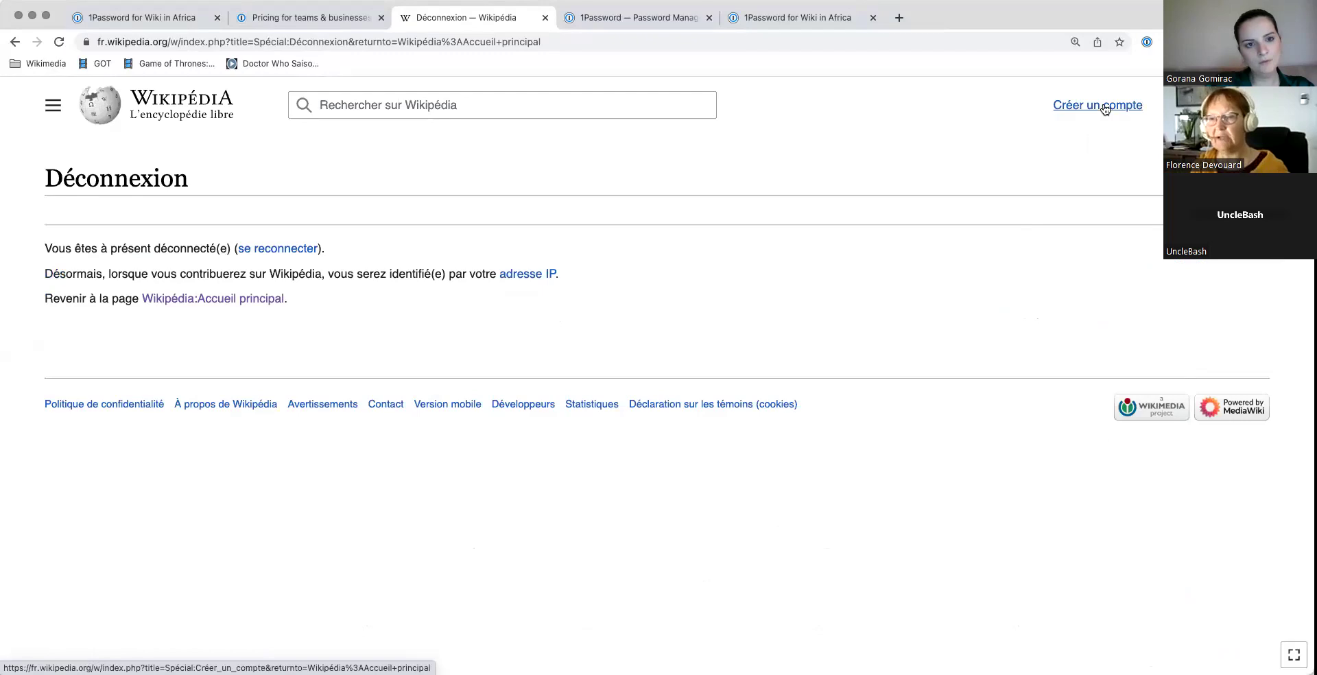
{"action": "left_click", "coordinate": [1104, 110]}
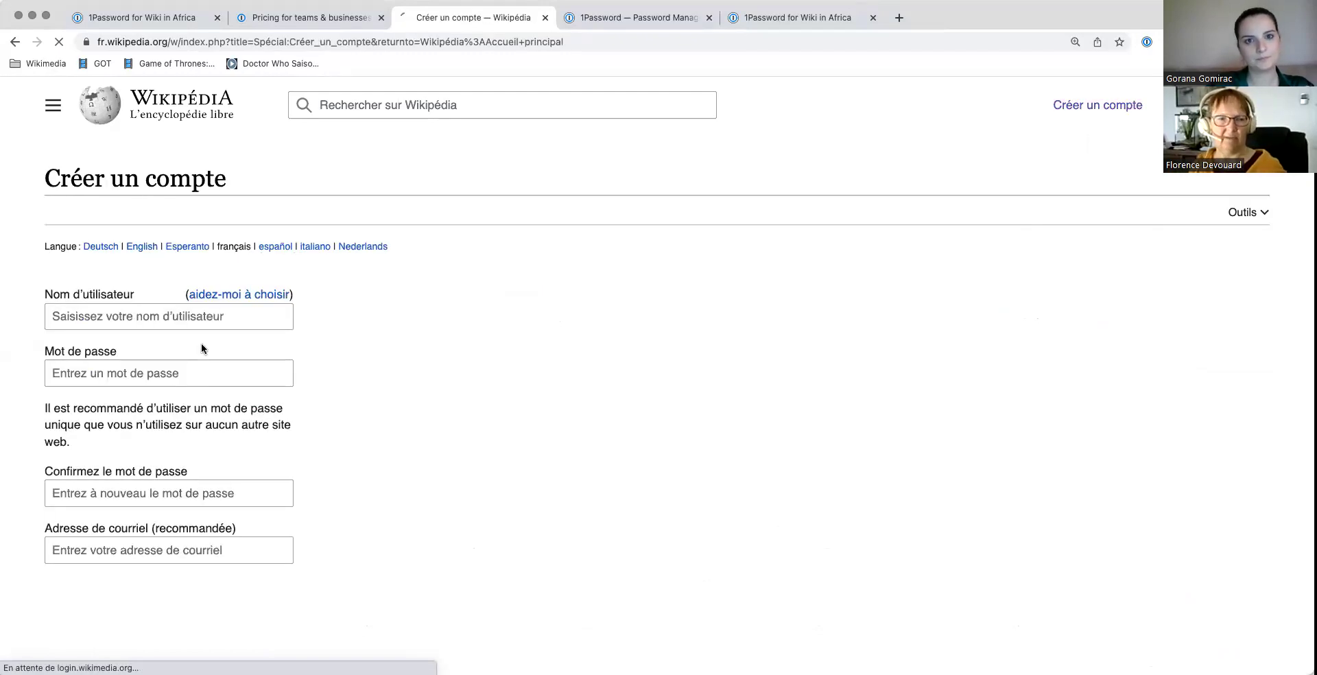
{"action": "type", "text": "qfss"}
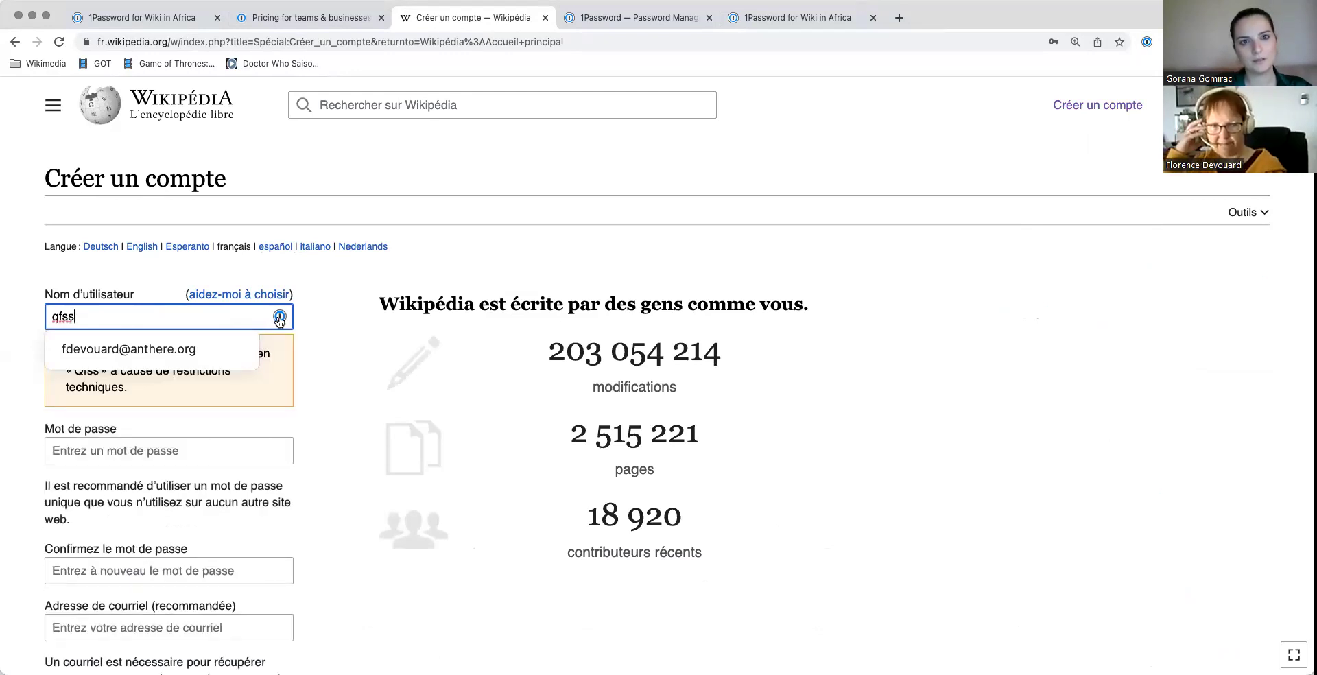
{"action": "left_click", "coordinate": [467, 155]}
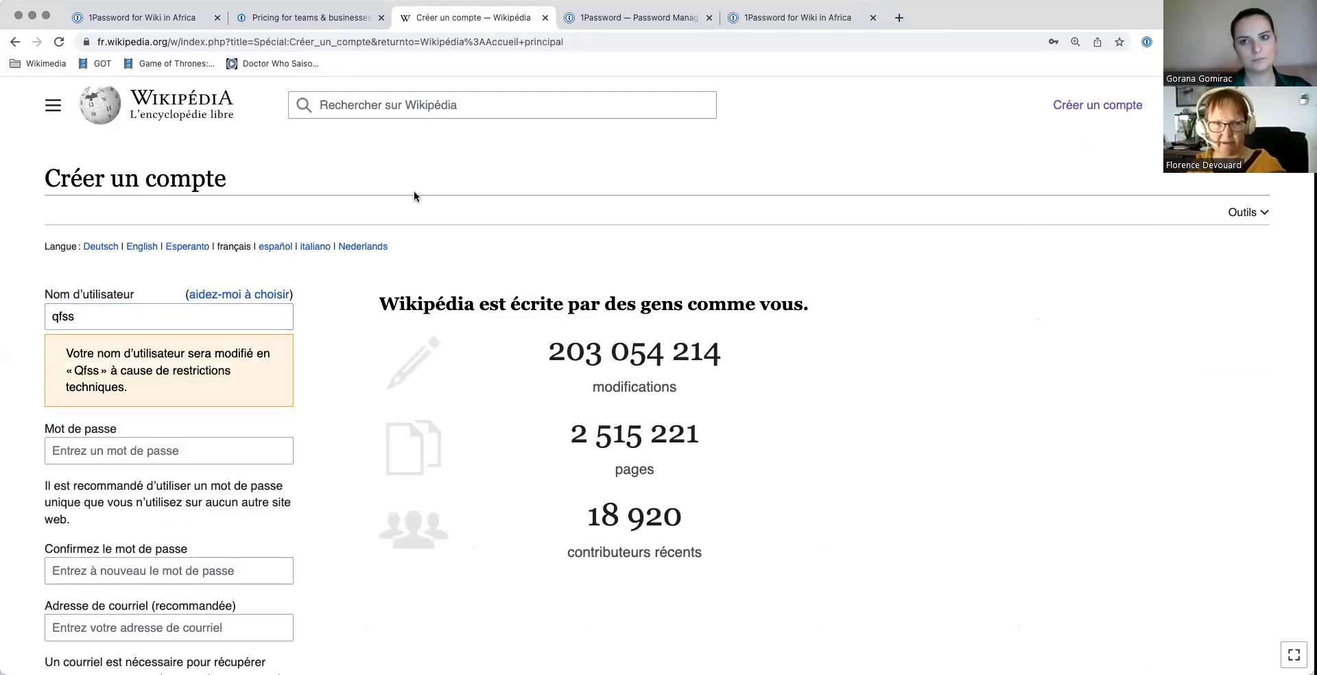
{"action": "left_click", "coordinate": [92, 320]}
{"action": "key", "text": "BackSpace"}
{"action": "key", "text": "BackSpace"}
{"action": "key", "text": "BackSpace"}
{"action": "key", "text": "BackSpace"}
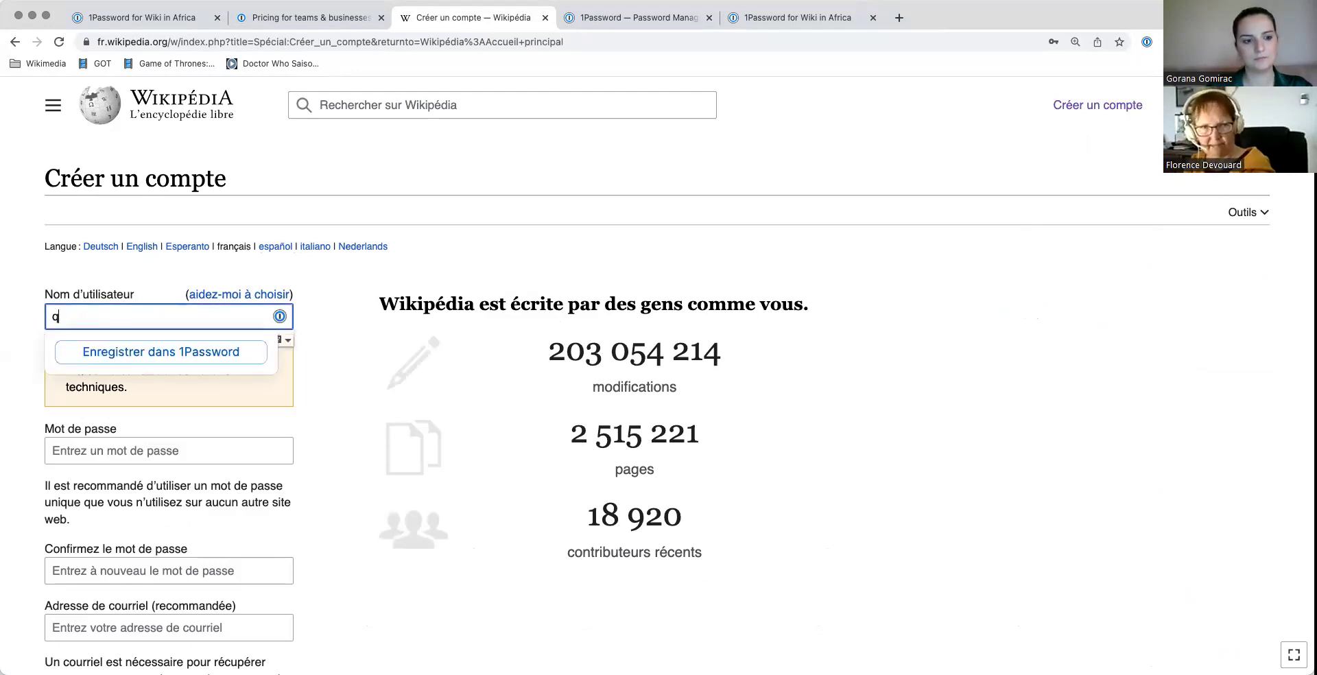
{"action": "left_click", "coordinate": [458, 169]}
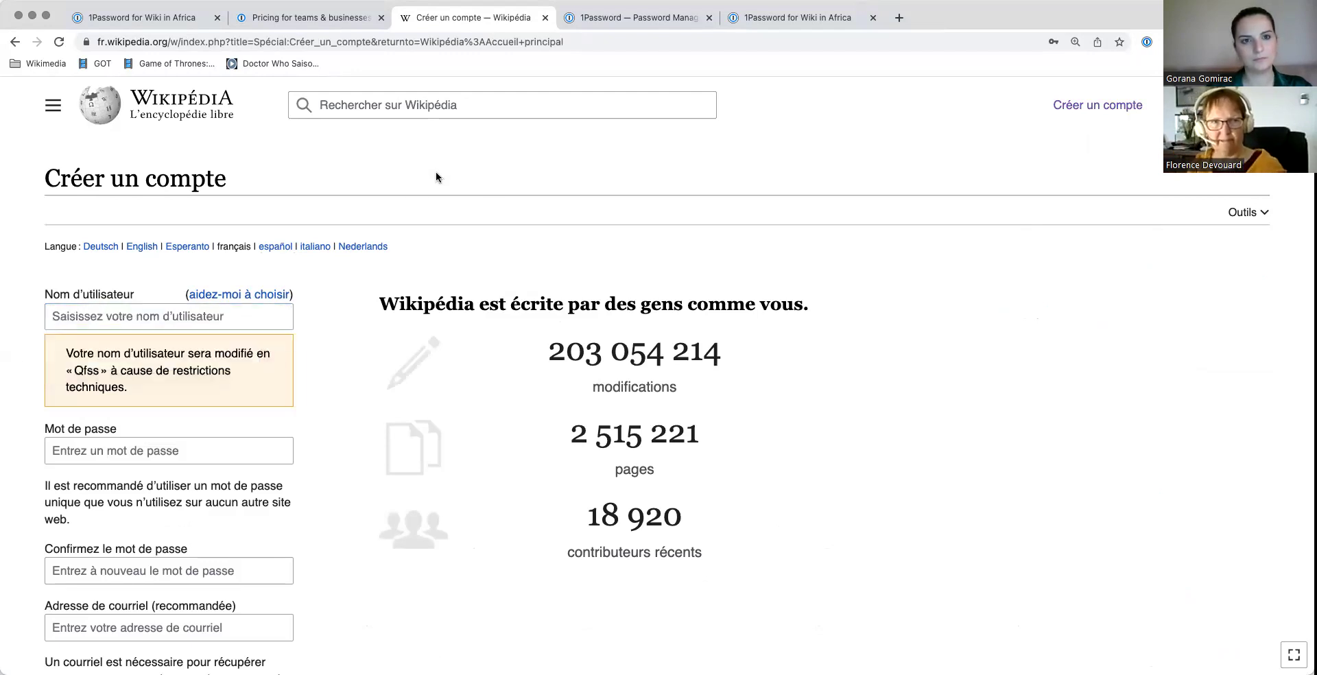
{"action": "left_click", "coordinate": [135, 22]}
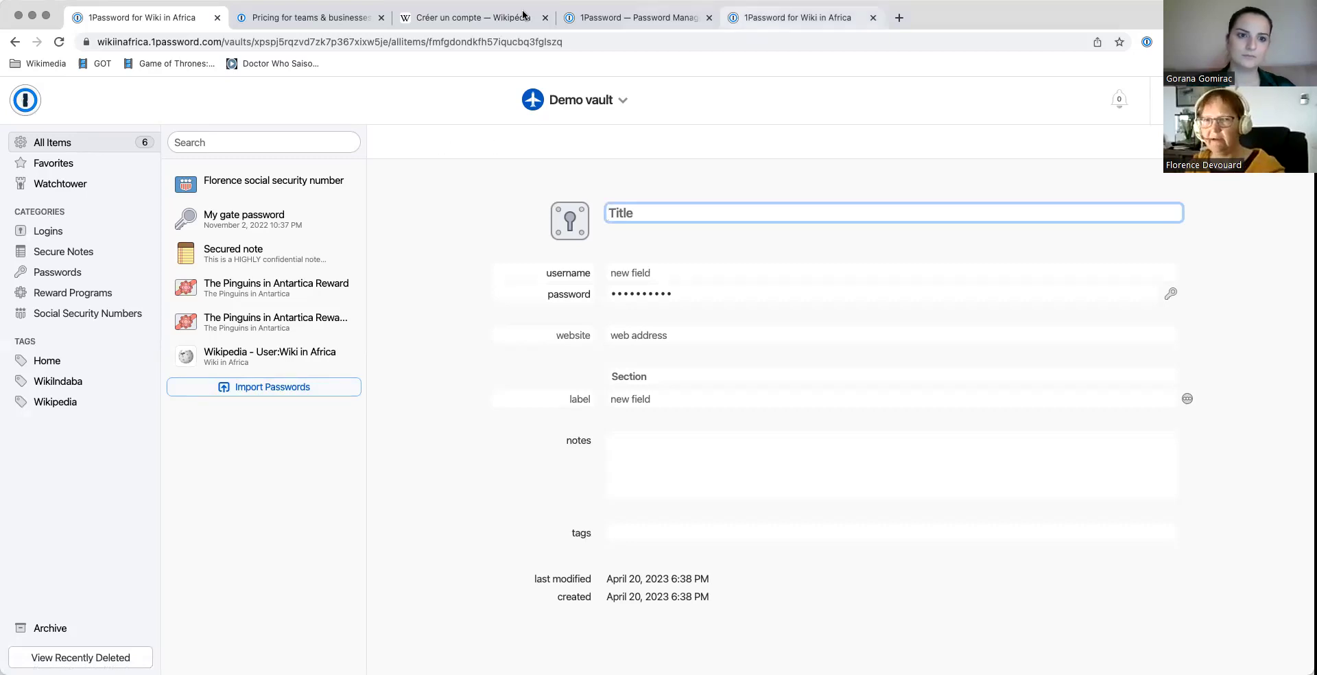
Step: Enter test username 'fsdfqsdfds' plus '5555' and a test password in Wikipedia's sign-up form
{"action": "left_click", "coordinate": [479, 22]}
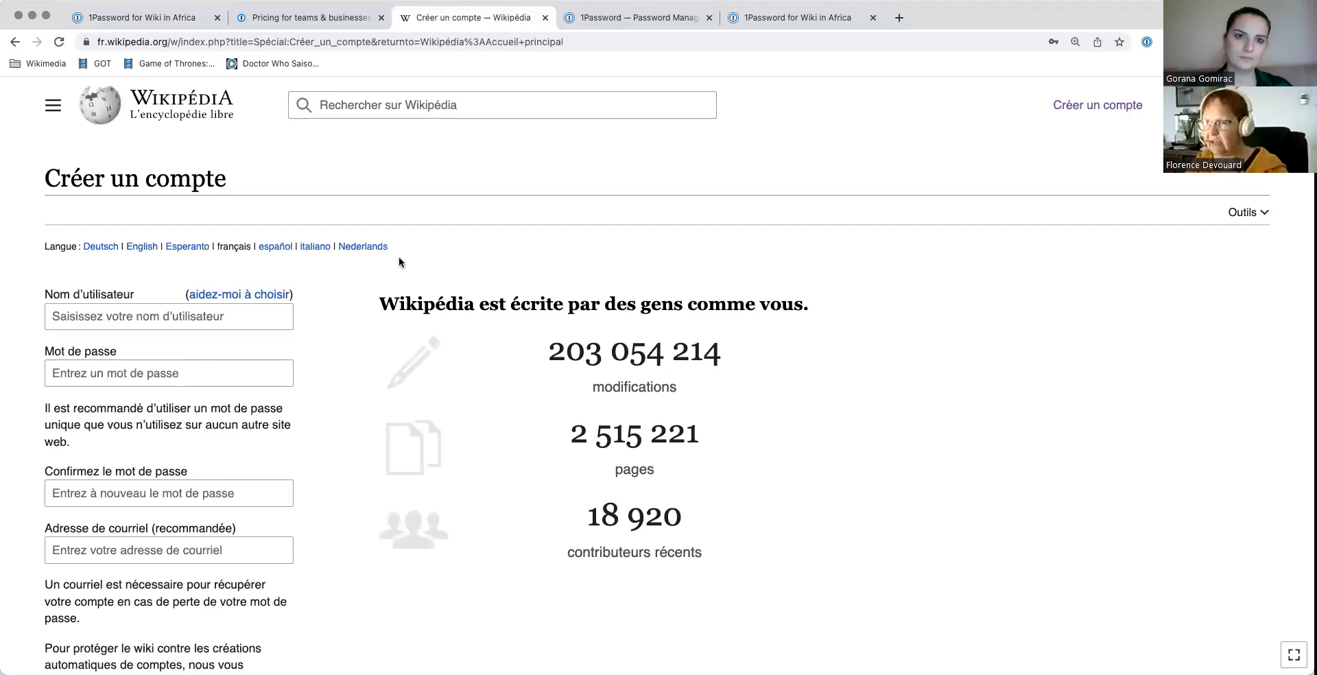
{"action": "left_click", "coordinate": [1094, 109]}
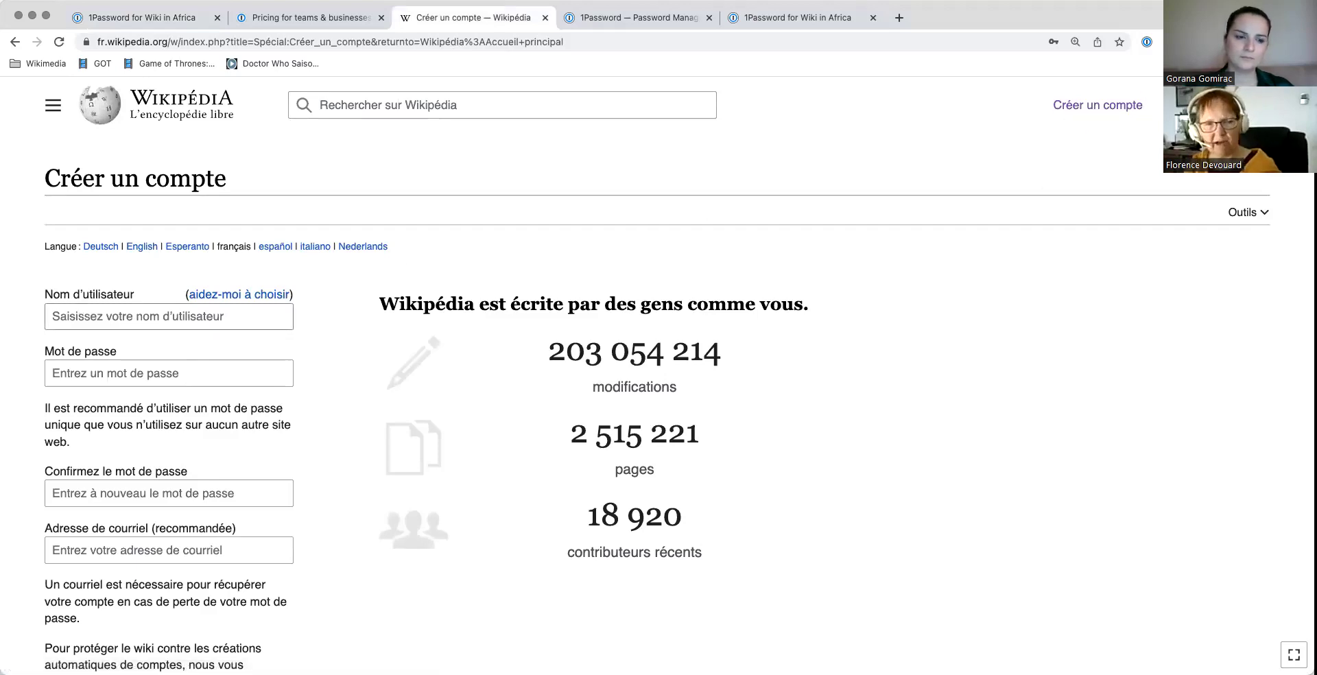
{"action": "type", "text": "fsdfqsdfds"}
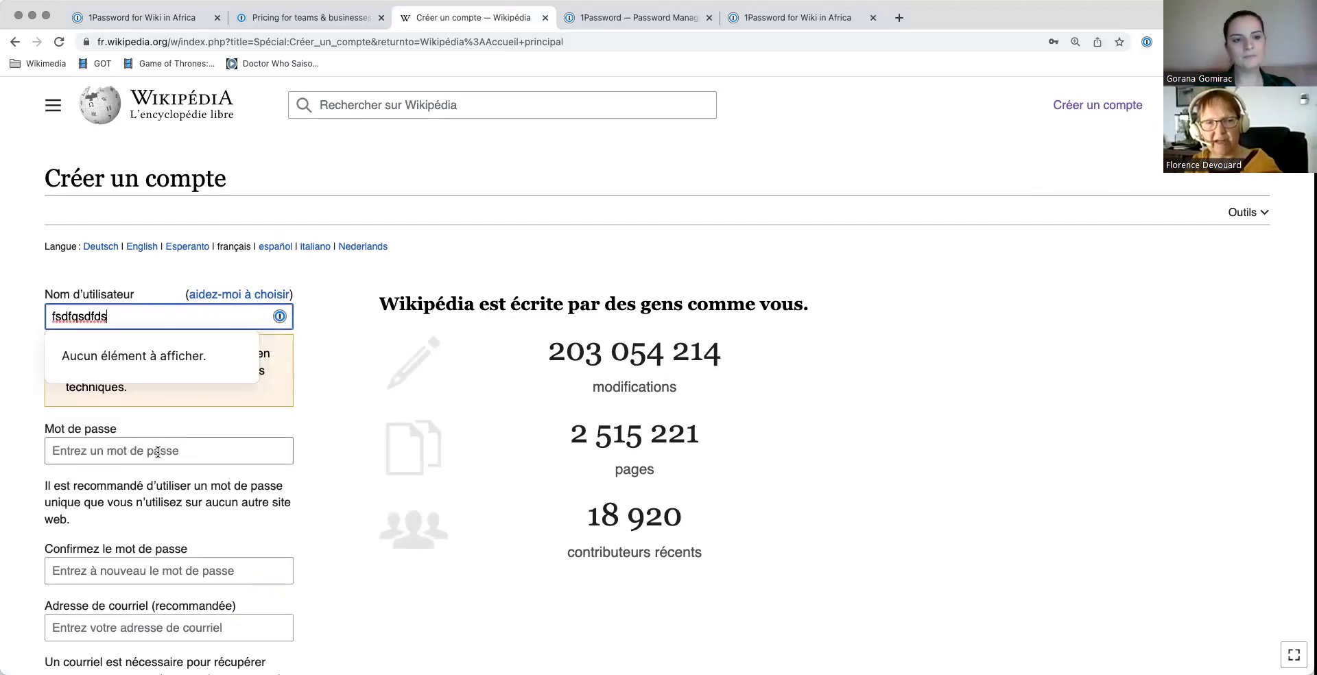
{"action": "left_click", "coordinate": [157, 452]}
{"action": "type", "text": "sdfqsdfqsdf"}
{"action": "left_click", "coordinate": [234, 323]}
{"action": "type", "text": "5555"}
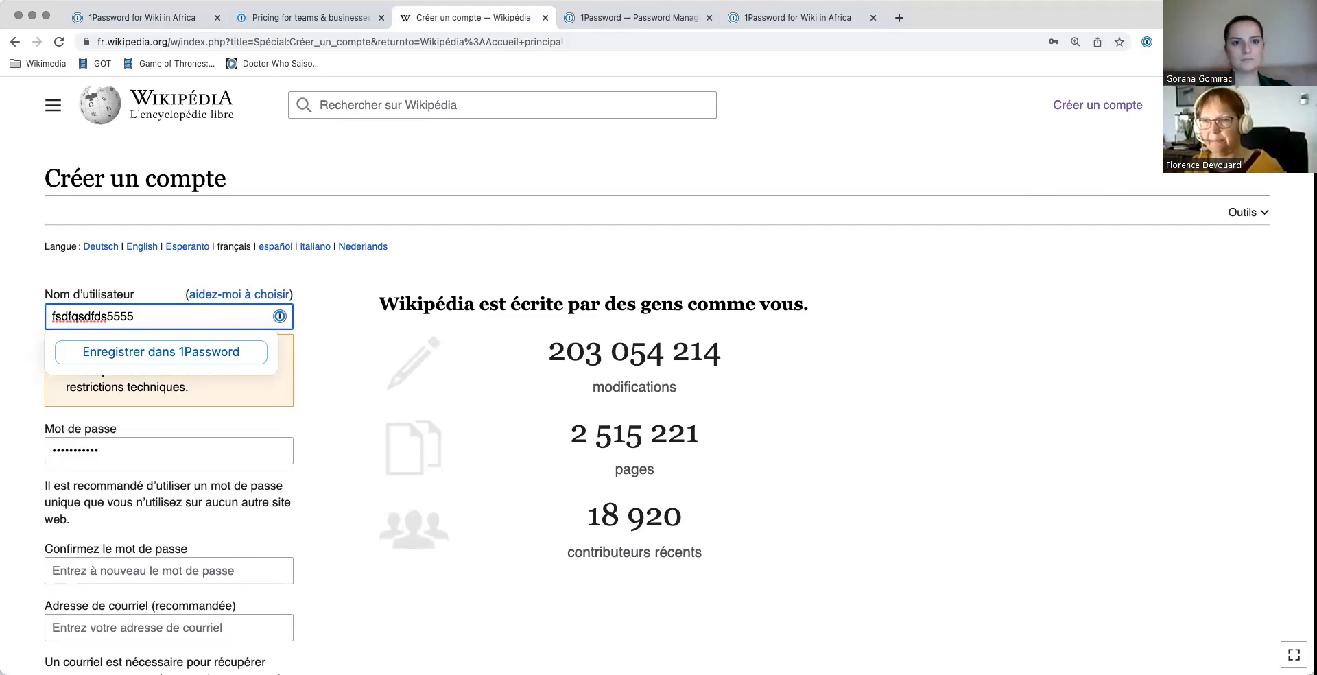
{"action": "left_click", "coordinate": [158, 16]}
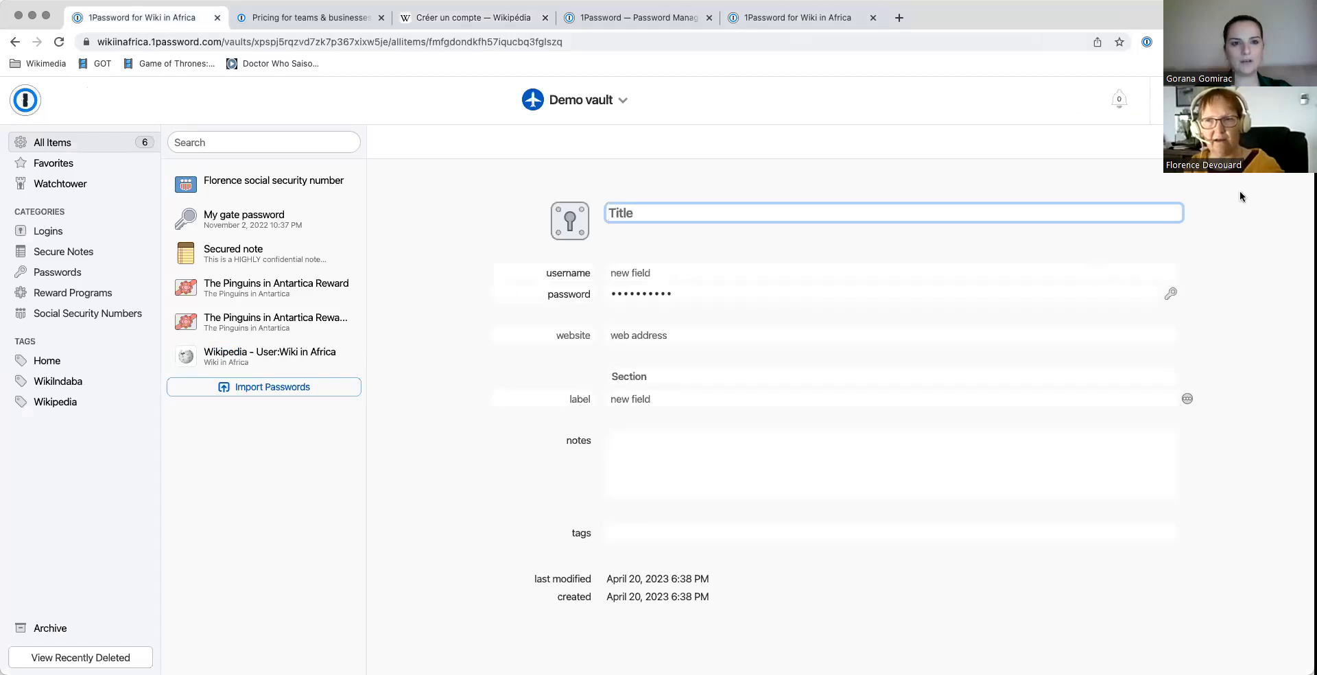
Step: Discard the blank Login item and filter the vault by the WikiIndaba tag
{"action": "left_click", "coordinate": [1235, 142]}
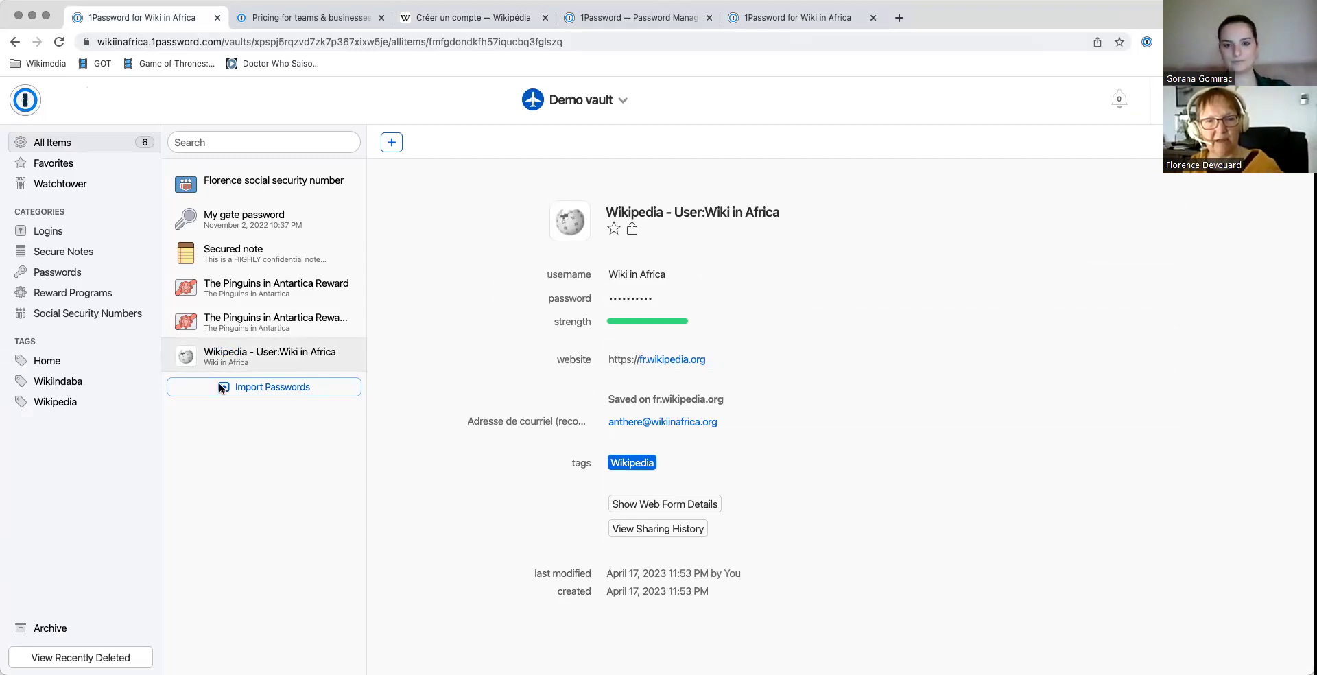
{"action": "left_click", "coordinate": [130, 384]}
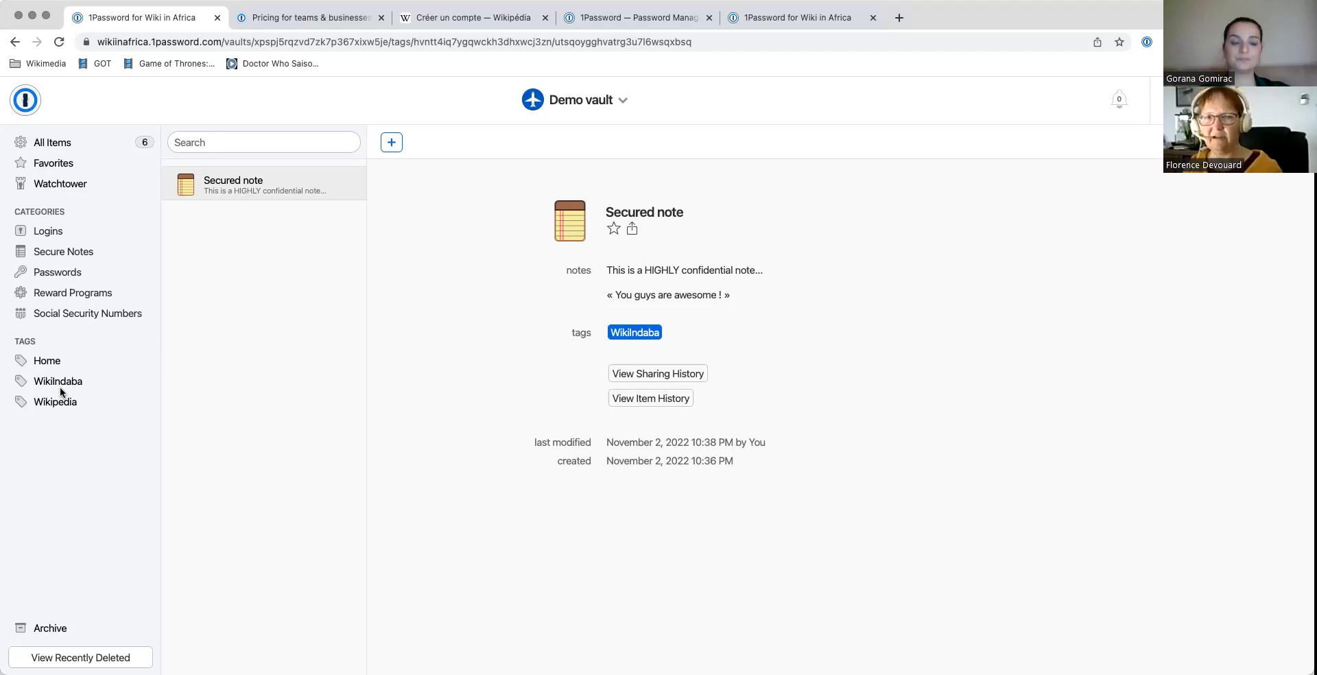
Step: Step through Secure Notes and Passwords categories to Reward Programs, showing the Pinguins reward details
{"action": "left_click", "coordinate": [202, 140]}
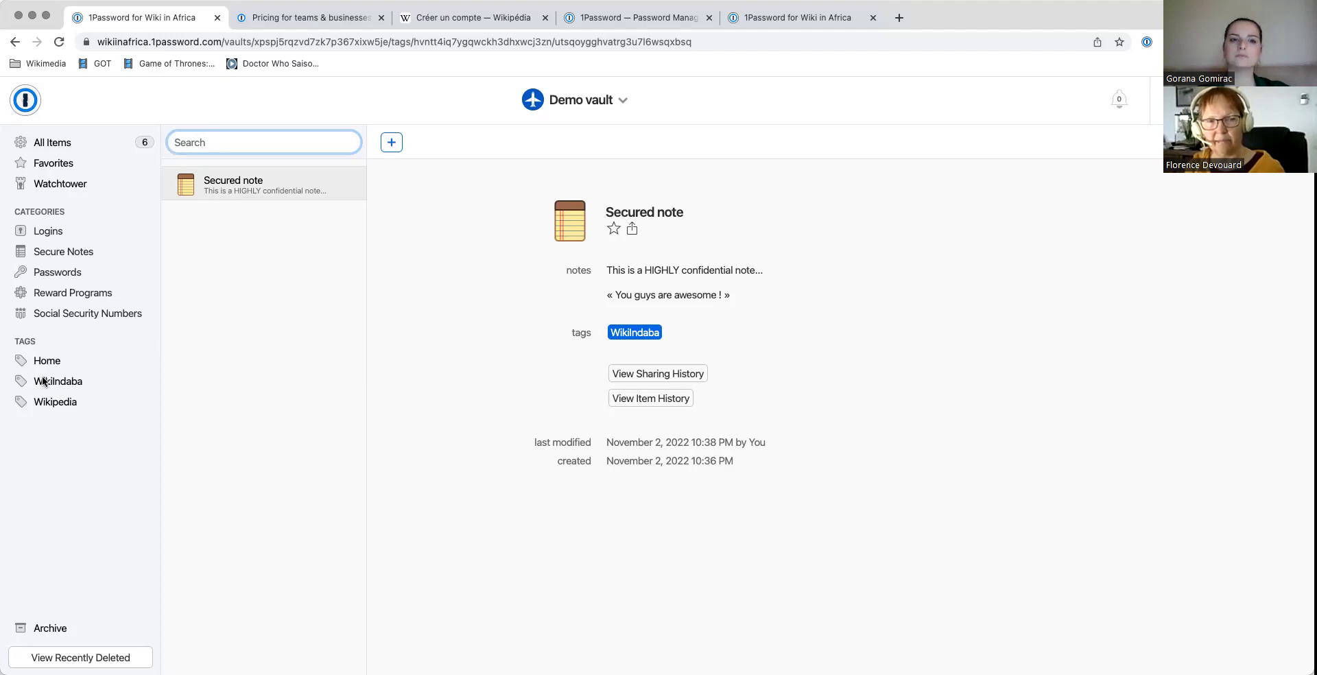
{"action": "left_click", "coordinate": [56, 253]}
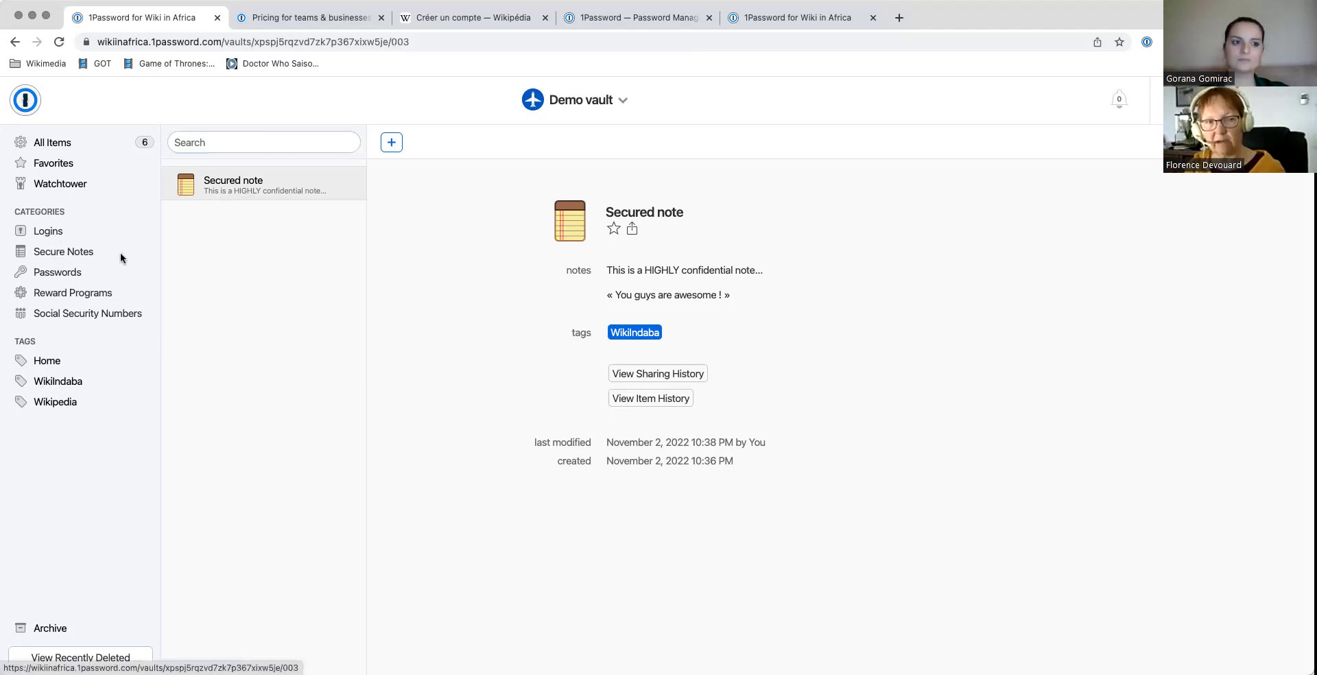
{"action": "left_click", "coordinate": [59, 278]}
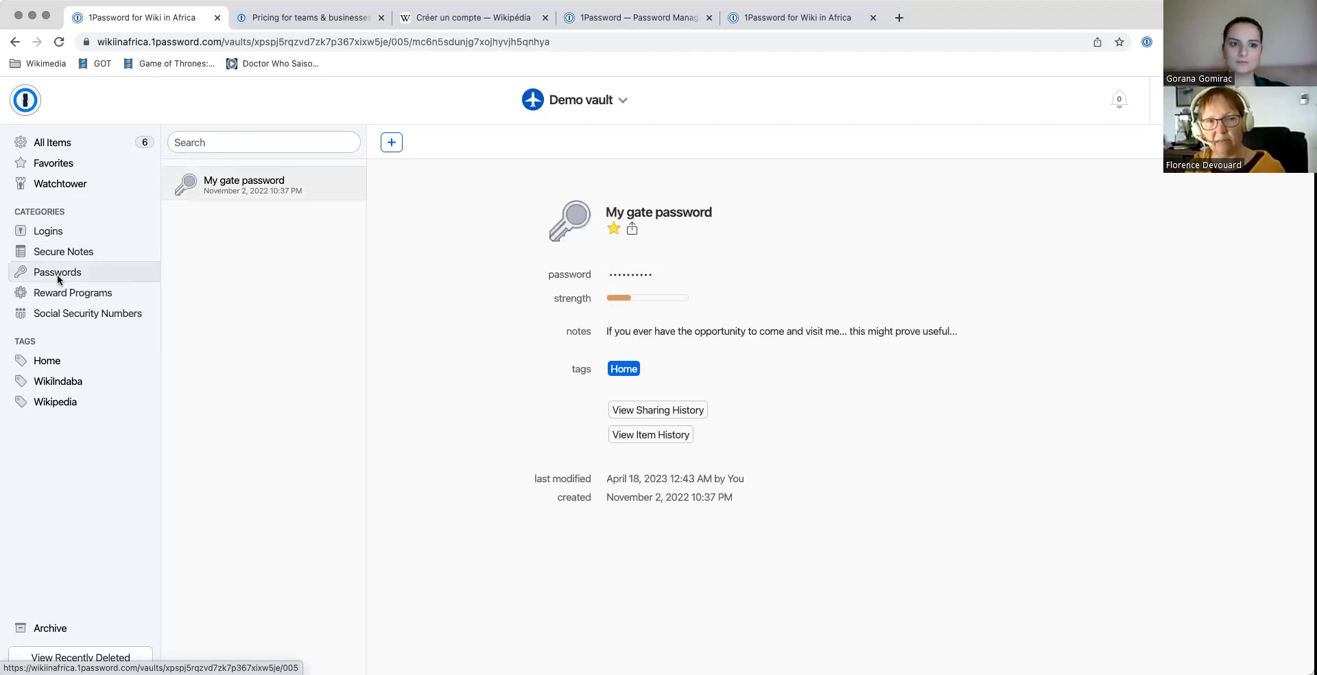
{"action": "left_click", "coordinate": [60, 295]}
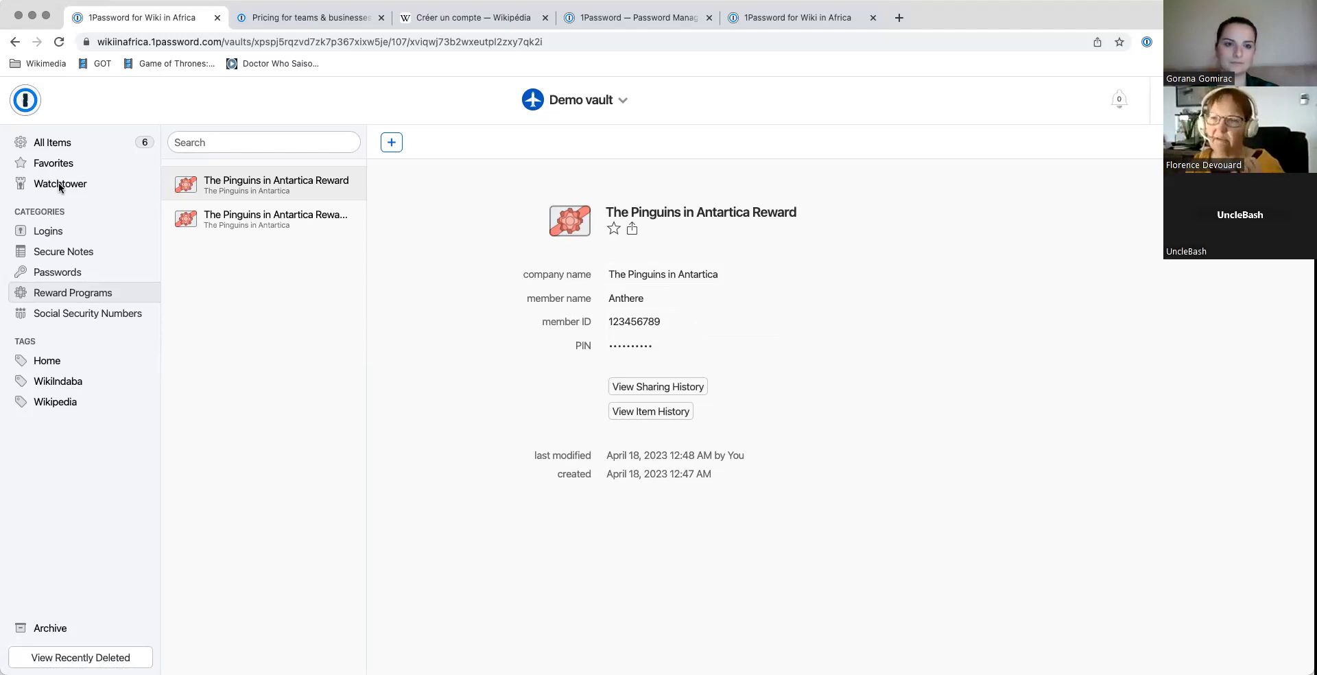
Step: Review the Demo vault's Watchtower password report, then go to the 1Password sign-in tab
{"action": "left_click", "coordinate": [60, 184]}
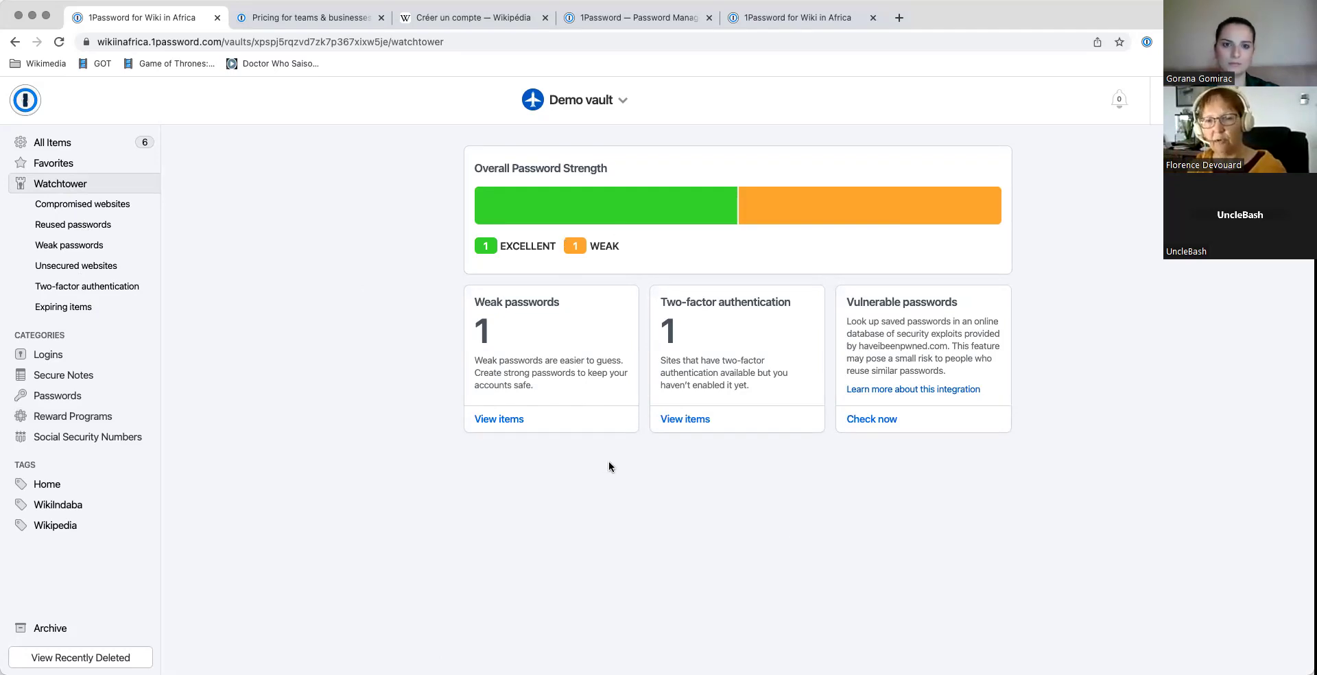
{"action": "left_click", "coordinate": [590, 22]}
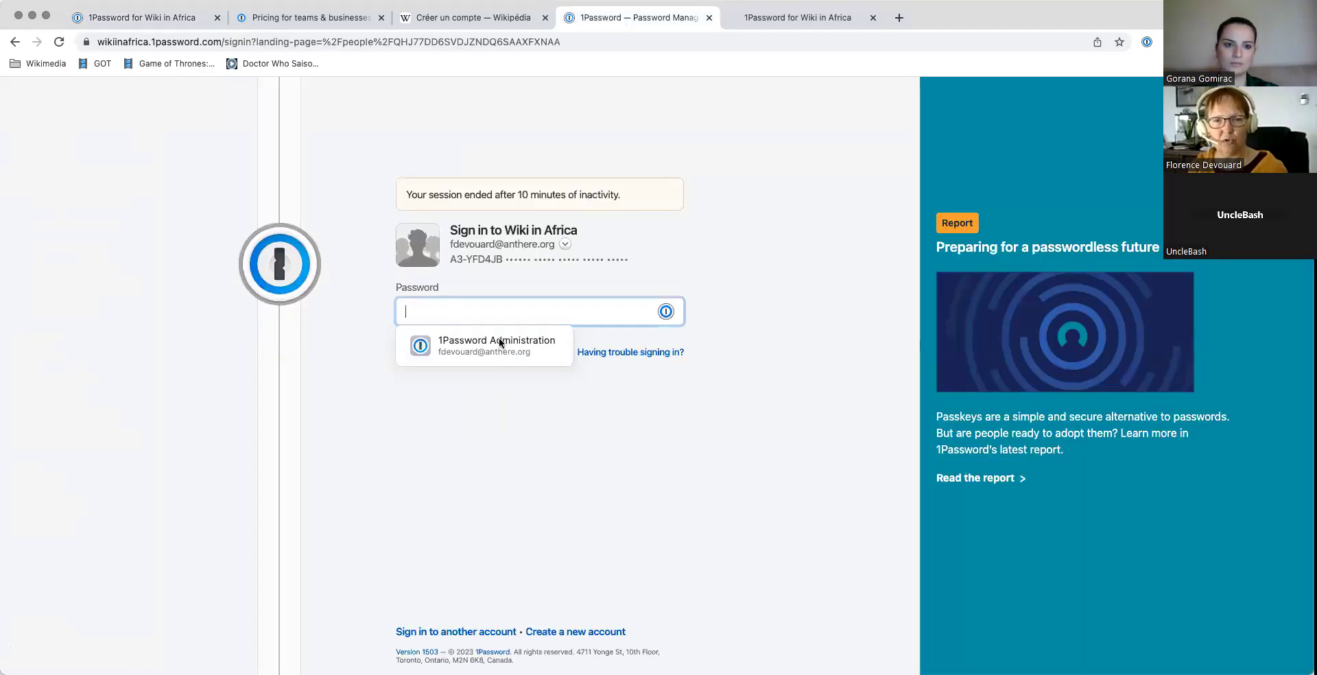
Step: Sign back in with the saved password in both tabs to reach the Teams Plan billing page ($34.93 due May 14, 2023)
{"action": "left_click", "coordinate": [499, 345]}
{"action": "left_click", "coordinate": [450, 352]}
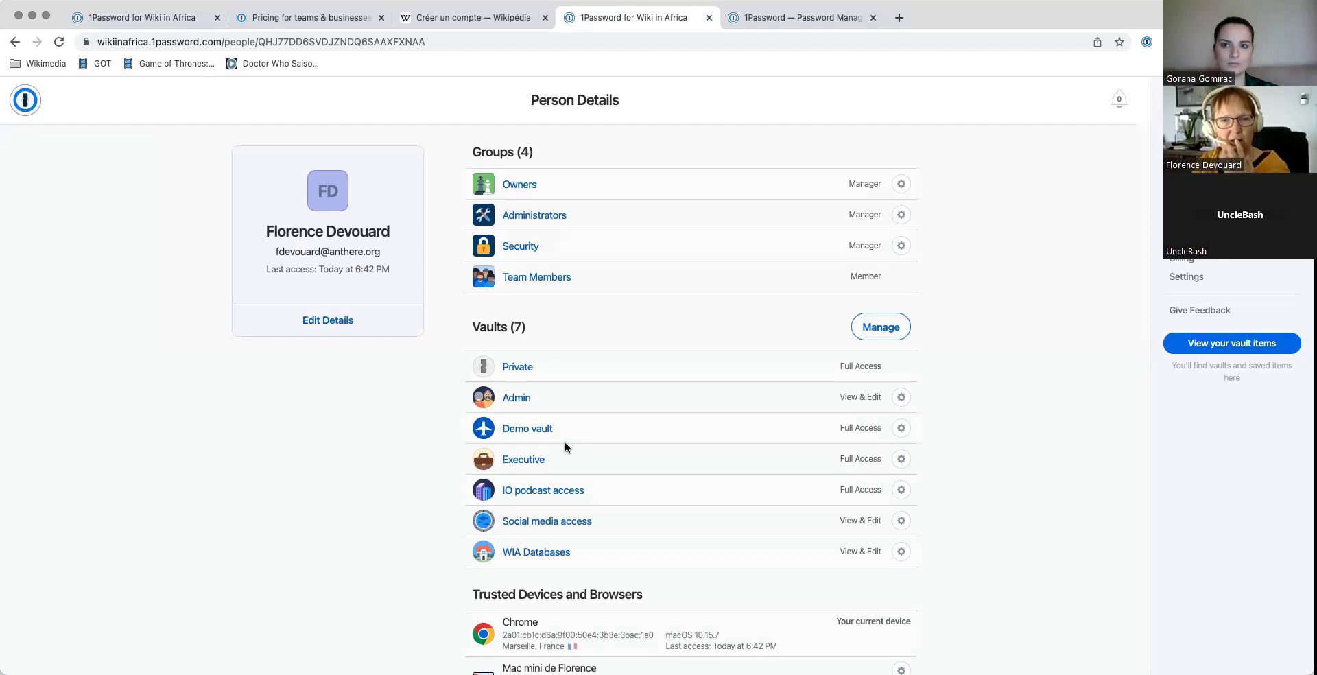
{"action": "left_click", "coordinate": [796, 20]}
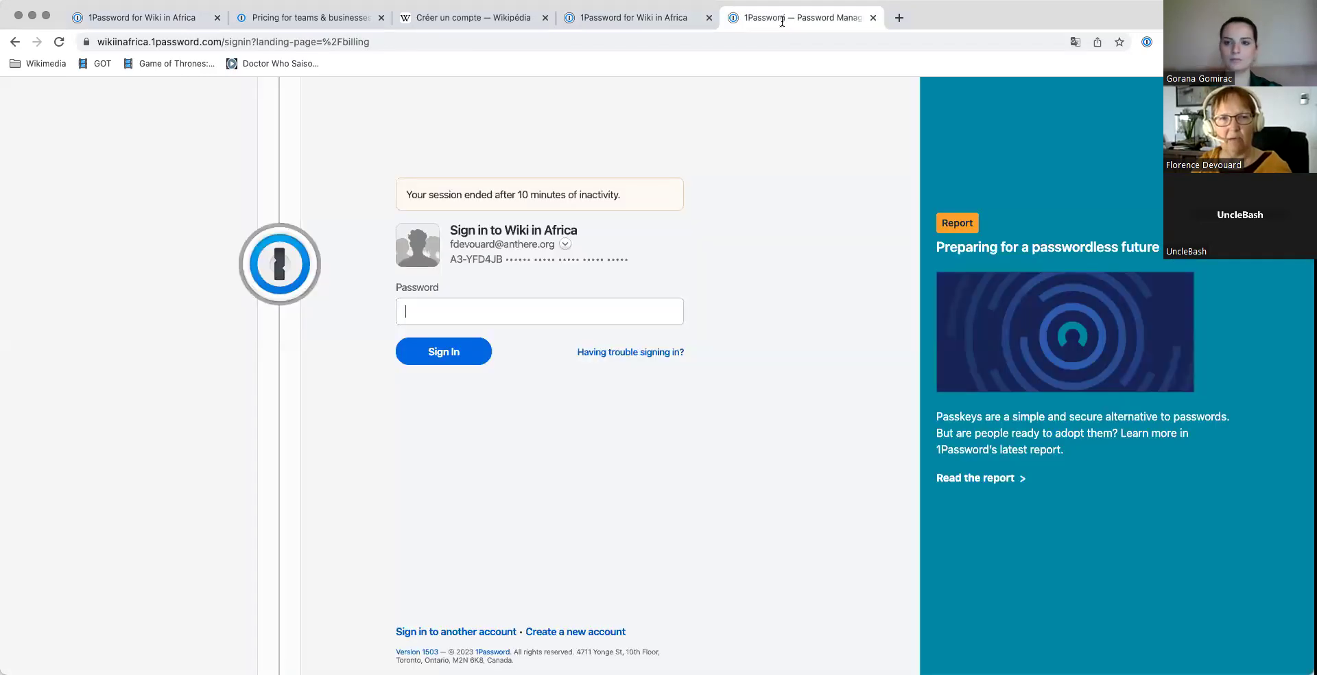
{"action": "left_click", "coordinate": [458, 353]}
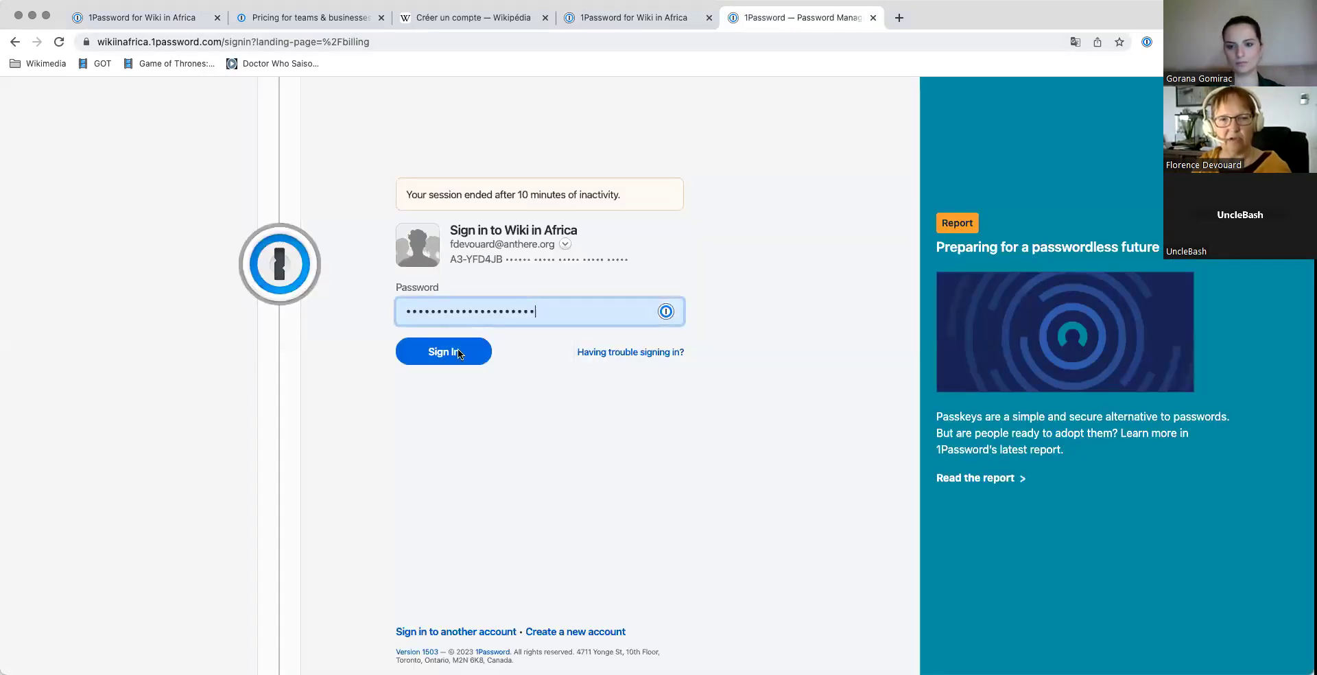
{"action": "left_click", "coordinate": [446, 356]}
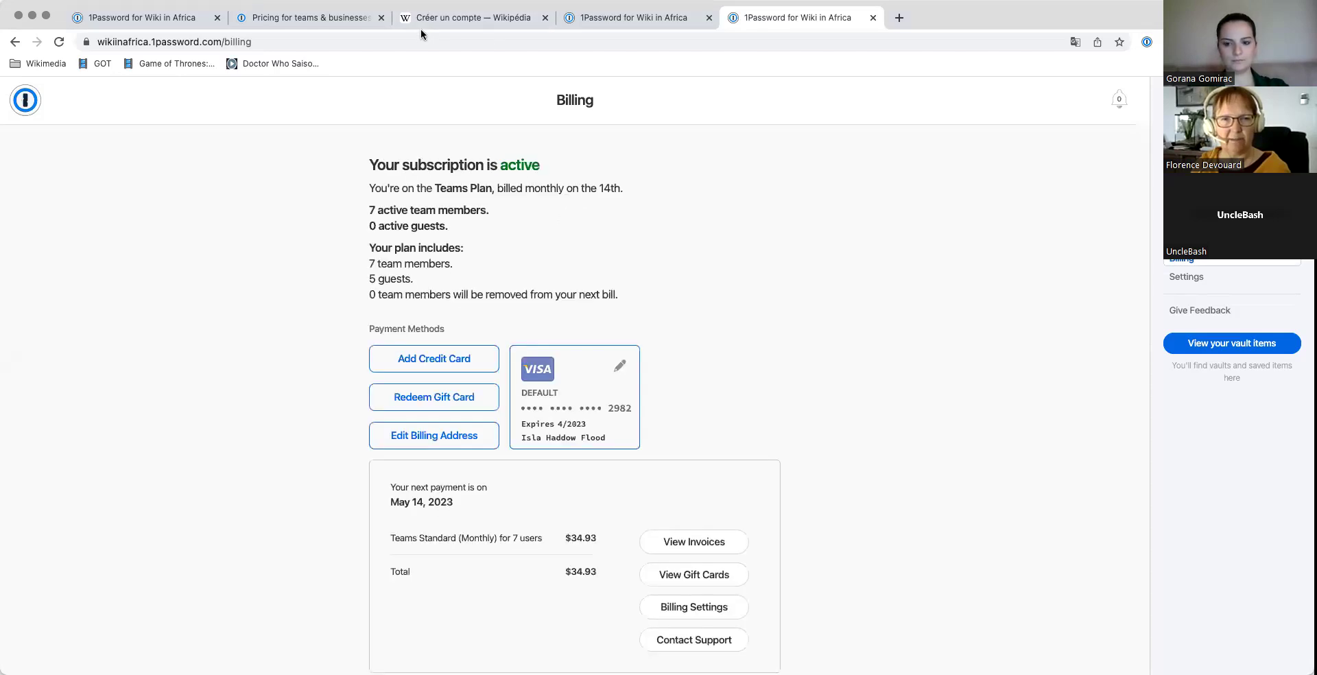
Step: From Person Details, open the Private vault and view its Watchtower report: 90 excellent, 10 good, 4 weak, 9 reused
{"action": "left_click", "coordinate": [599, 21]}
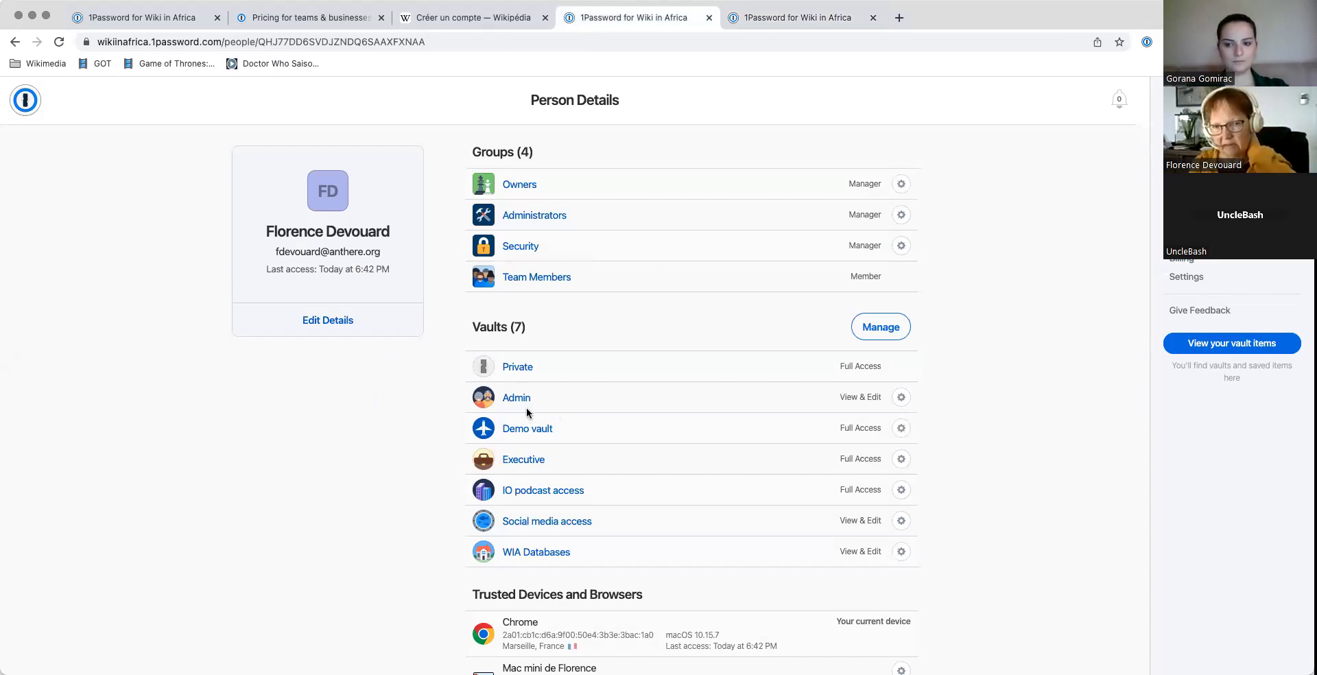
{"action": "left_click", "coordinate": [522, 368]}
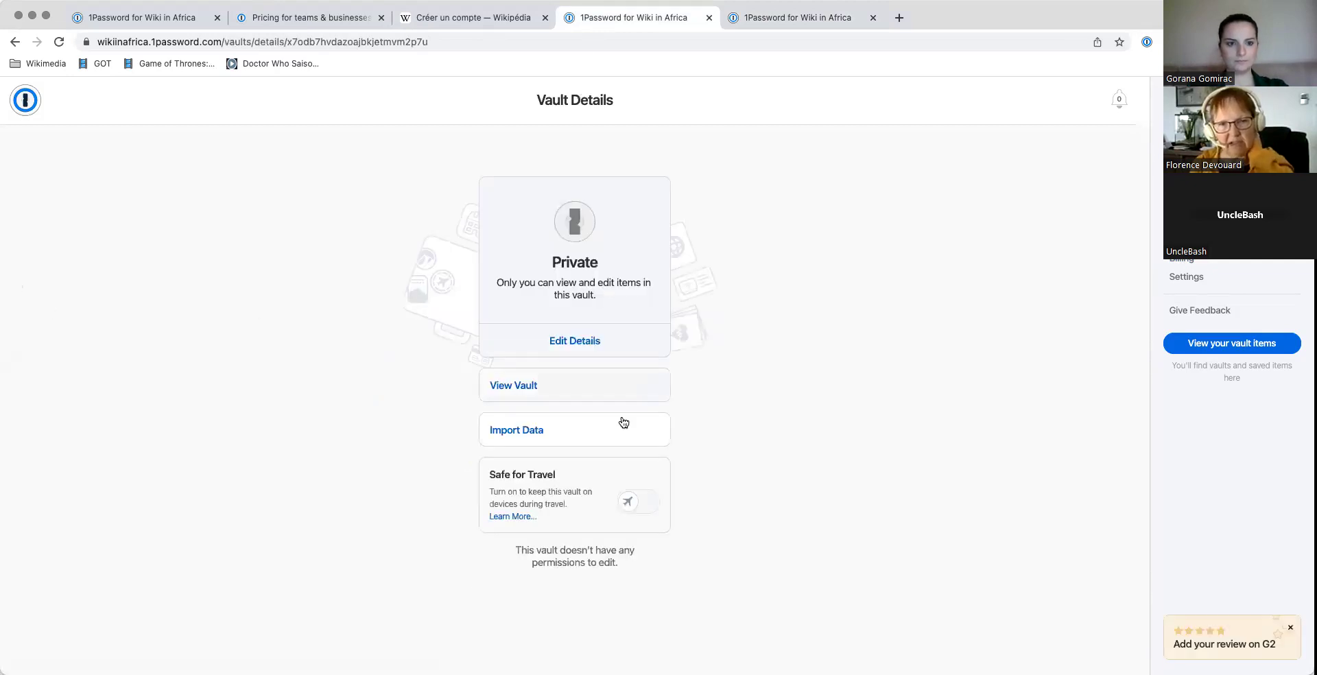
{"action": "left_click", "coordinate": [529, 388]}
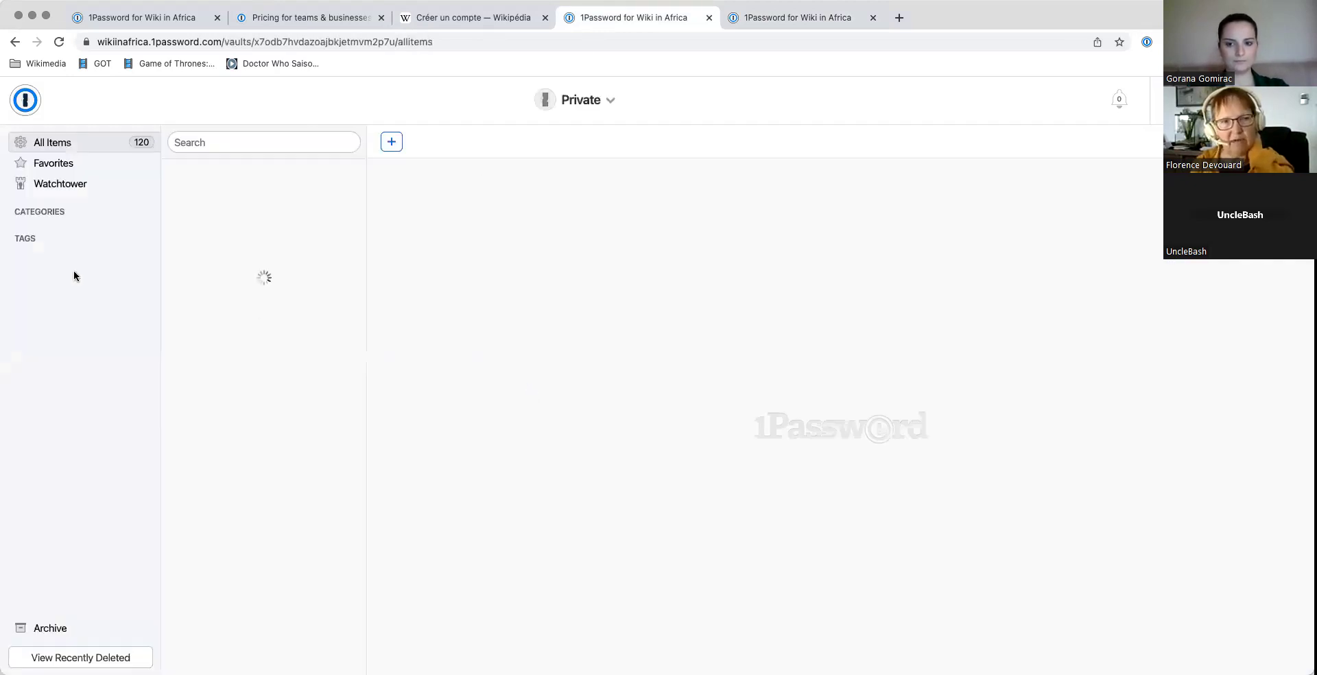
{"action": "left_click", "coordinate": [60, 184]}
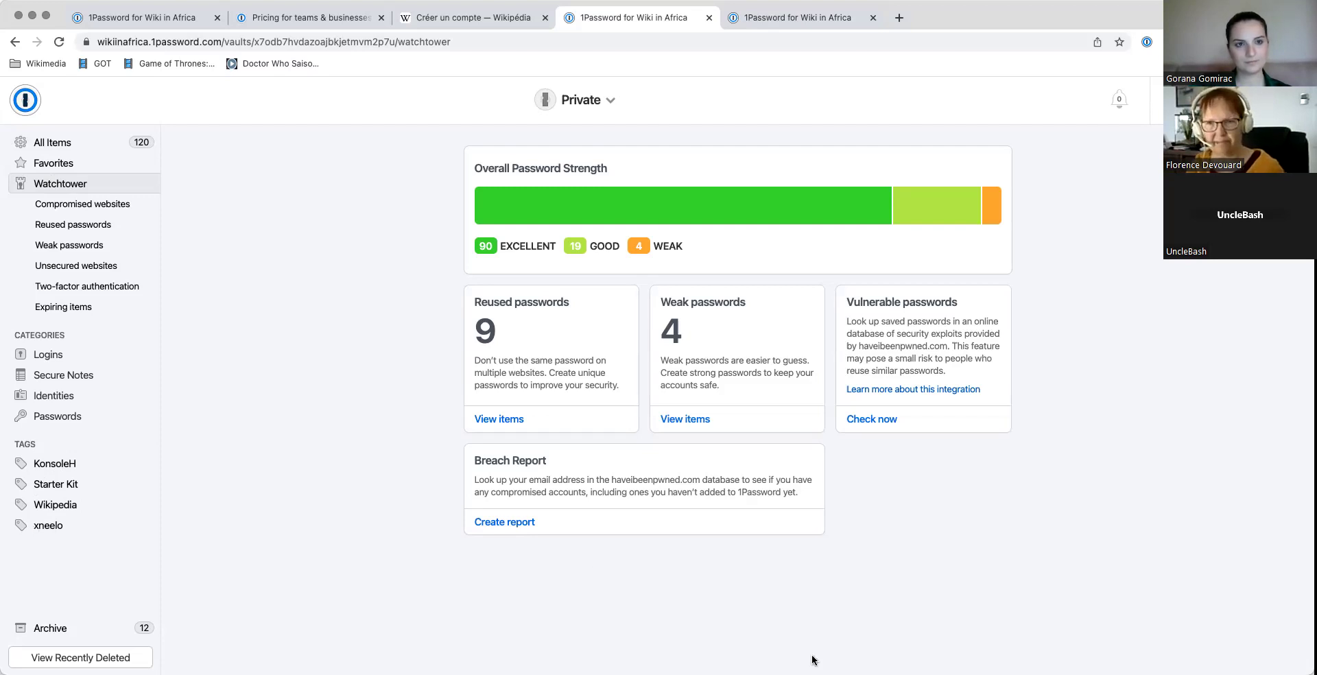
Step: Show the Demo vault's Watchtower report: 1 excellent, 1 weak password, 1 site lacking two-factor
{"action": "left_click", "coordinate": [131, 25]}
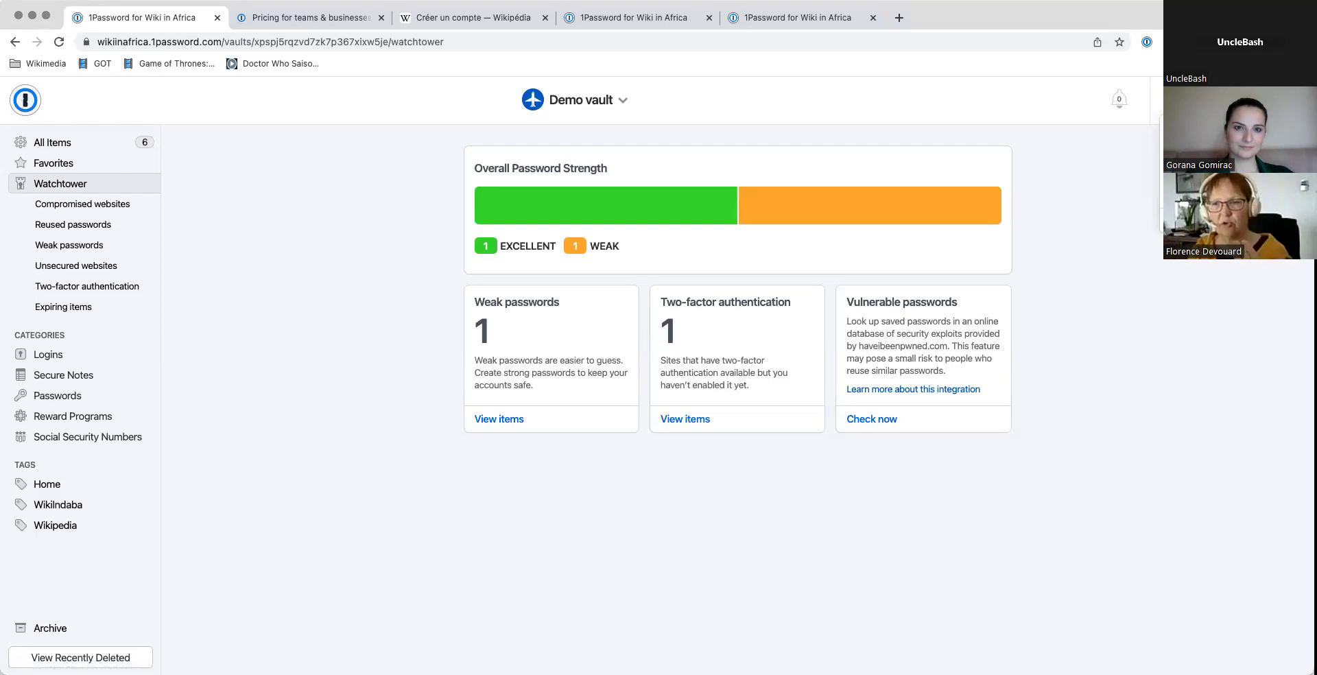
Step: Review the profile's Trusted Devices and Browsers list, then return to the Wiki in Africa team Home overview
{"action": "left_click", "coordinate": [1221, 134]}
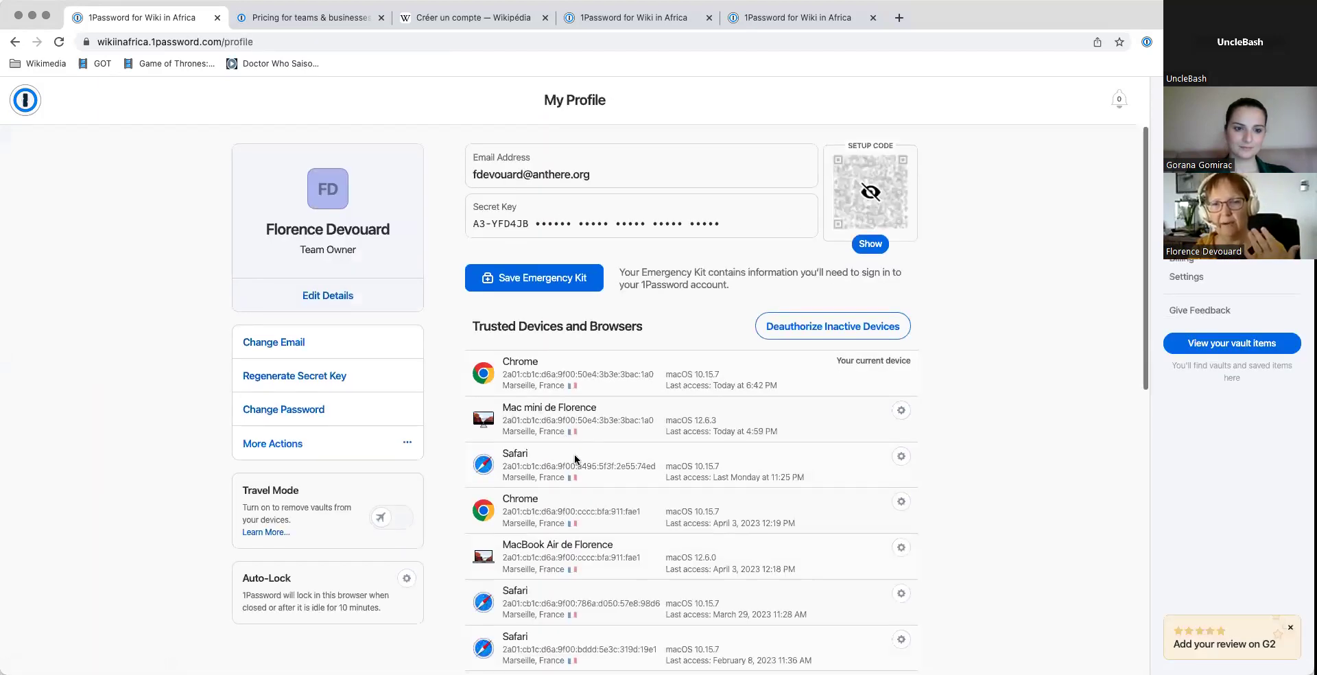
{"action": "scroll", "coordinate": [575, 459], "scroll_direction": "down", "scroll_amount": 1}
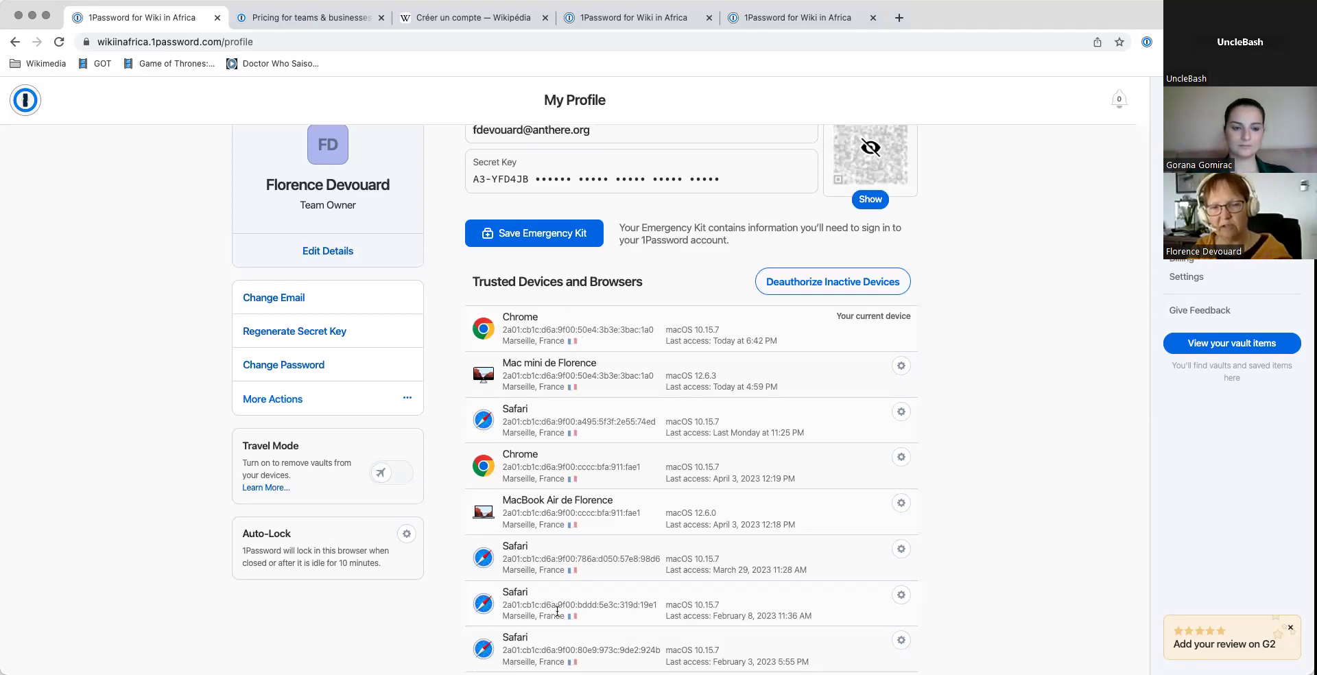
{"action": "scroll", "coordinate": [595, 598], "scroll_direction": "down", "scroll_amount": 5}
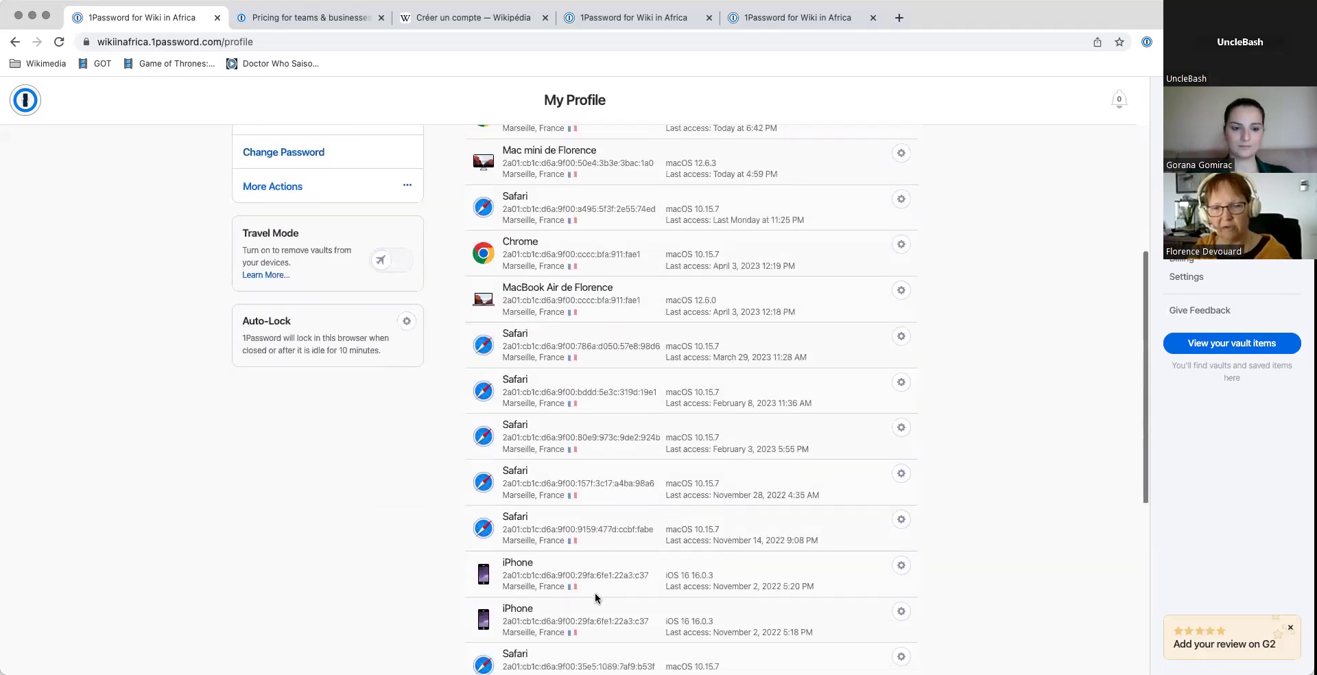
{"action": "scroll", "coordinate": [596, 595], "scroll_direction": "up", "scroll_amount": 3}
{"action": "scroll", "coordinate": [596, 595], "scroll_direction": "up", "scroll_amount": 2}
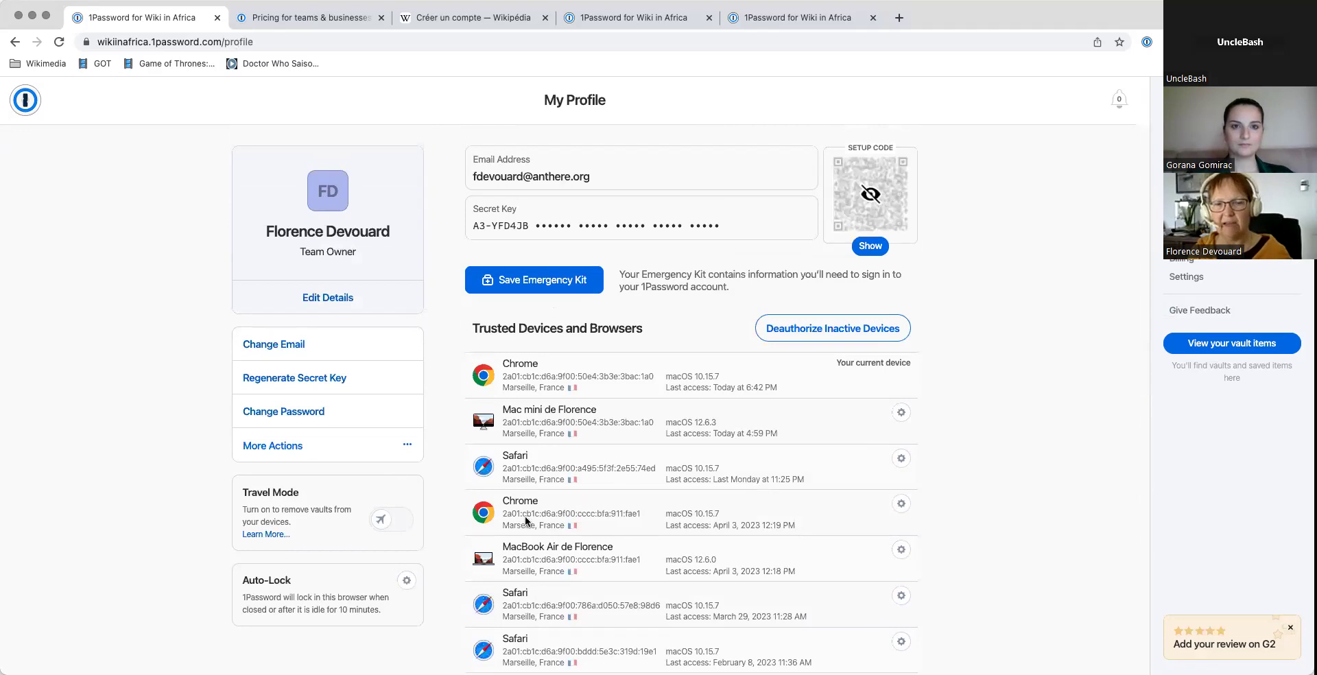
{"action": "scroll", "coordinate": [524, 505], "scroll_direction": "down", "scroll_amount": 1}
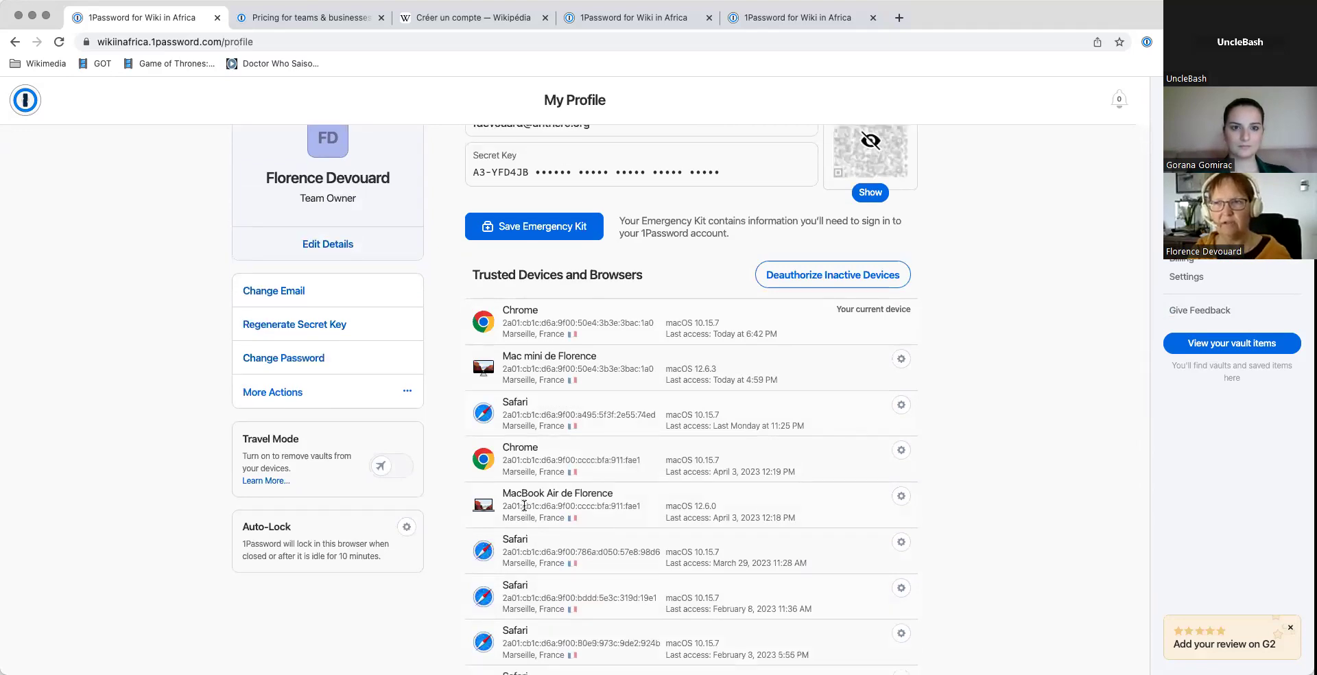
{"action": "scroll", "coordinate": [524, 506], "scroll_direction": "up", "scroll_amount": 2}
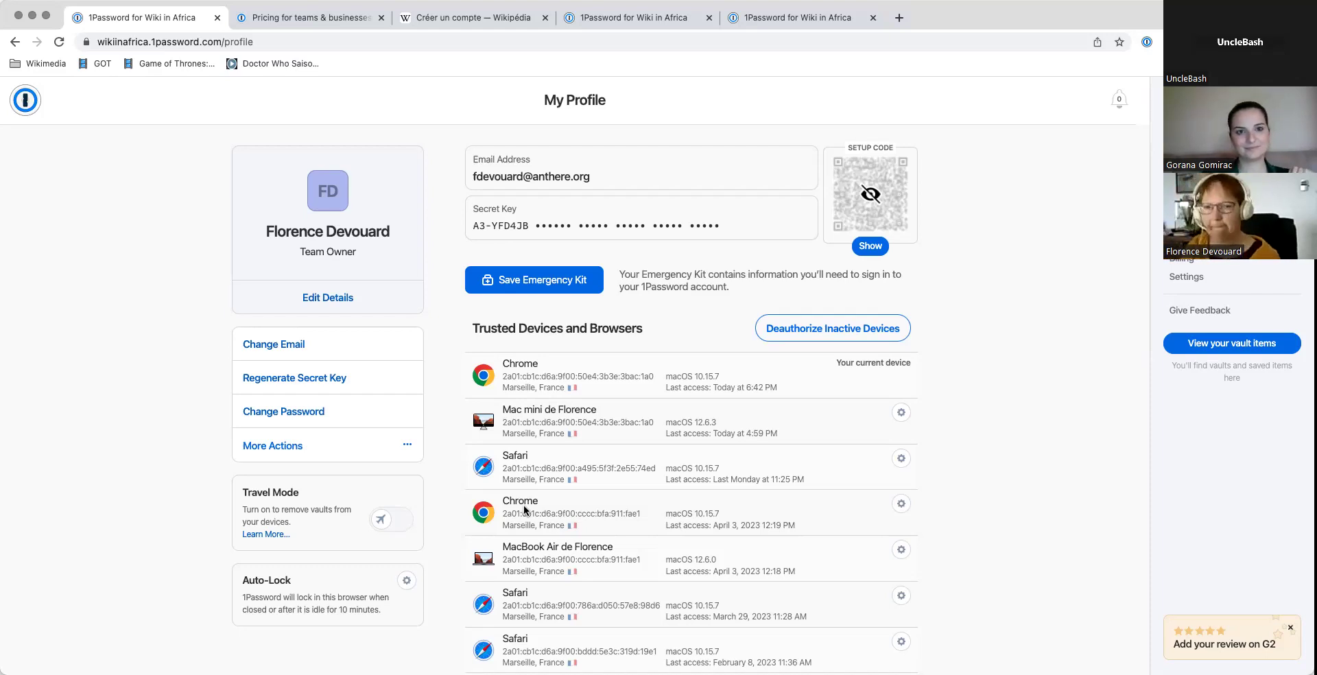
{"action": "left_click", "coordinate": [23, 103]}
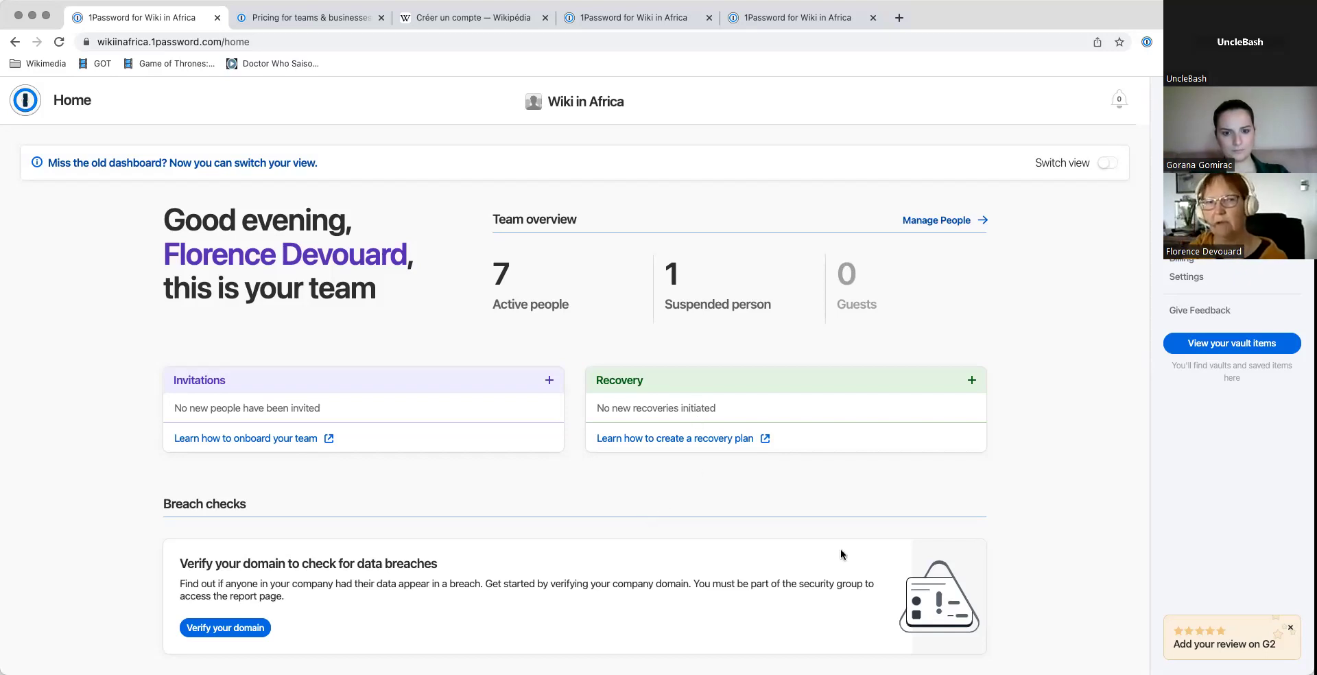
Step: Check the Billing tab, then go back to the Private vault's Watchtower report (90 excellent, 4 weak, 9 reused)
{"action": "left_click", "coordinate": [651, 19]}
{"action": "left_click", "coordinate": [796, 14]}
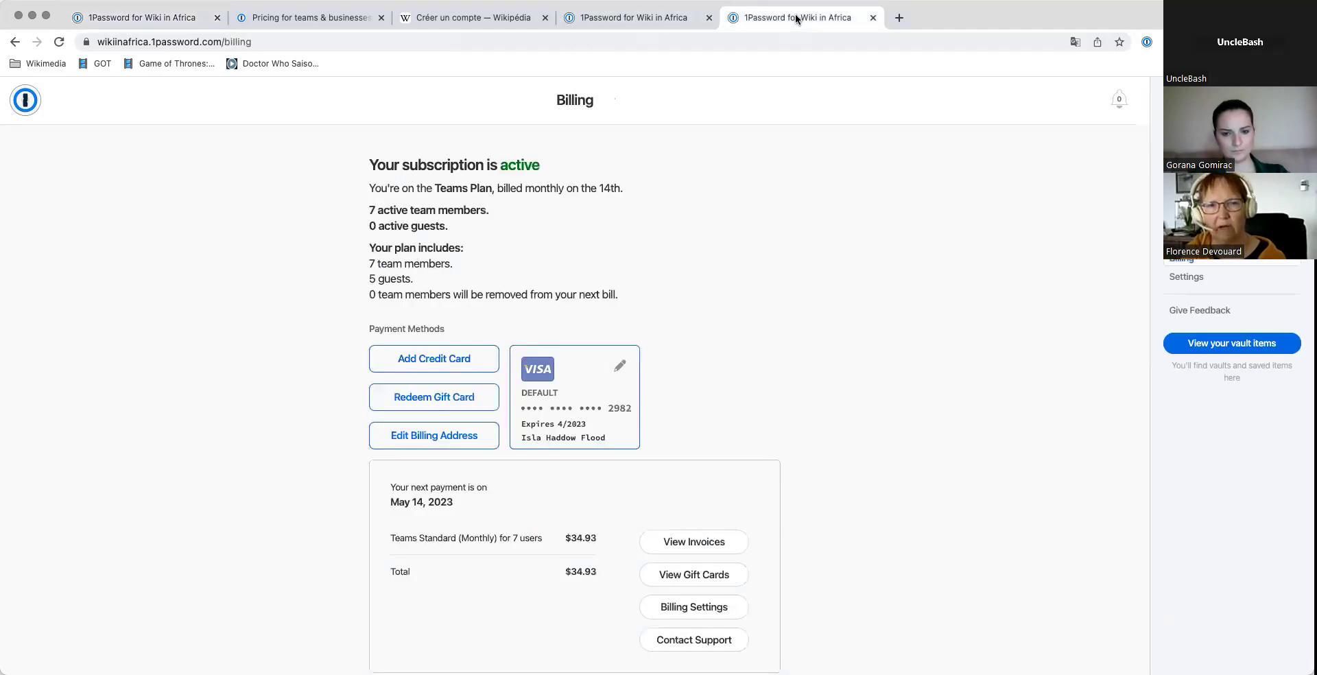
{"action": "left_click", "coordinate": [616, 25]}
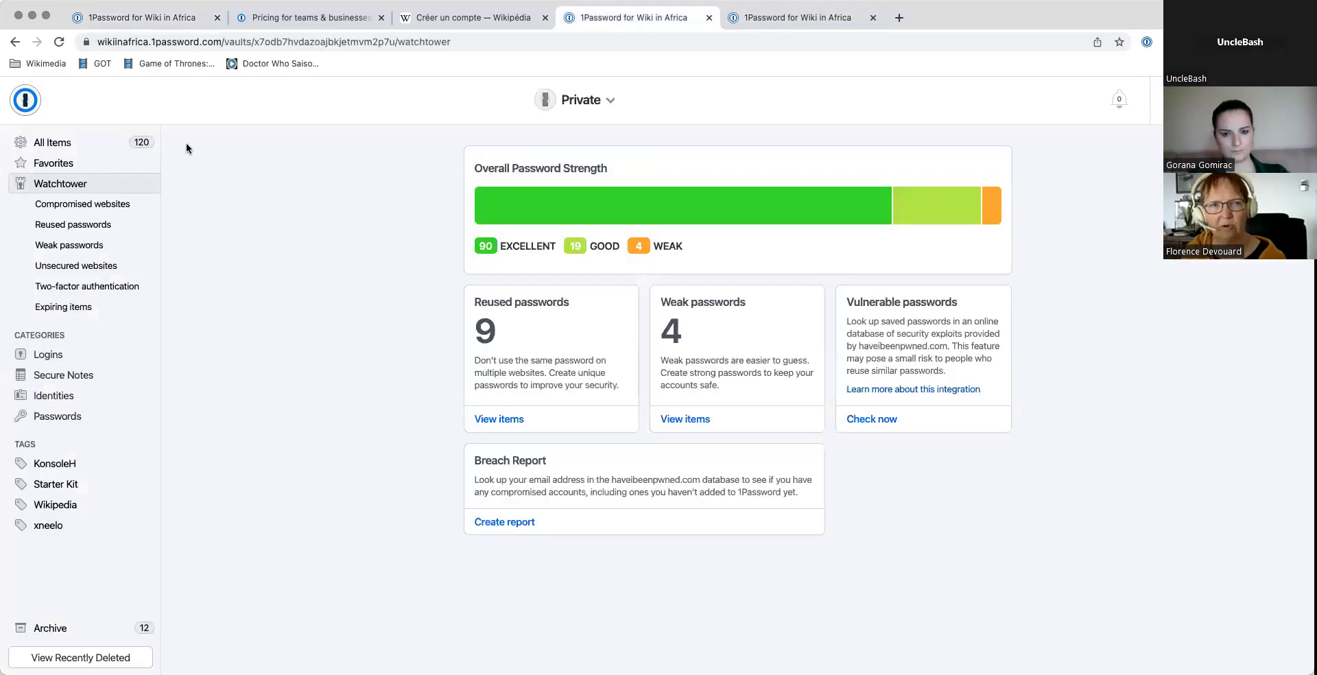